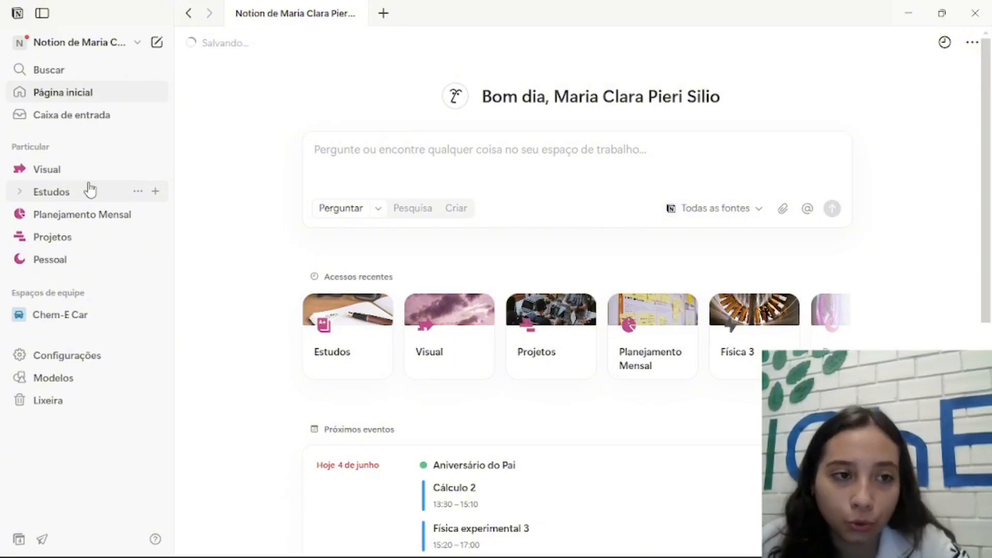
Review the Estudos page and its Física 3 subpage, and return to Estudos.
left_click(90, 190)
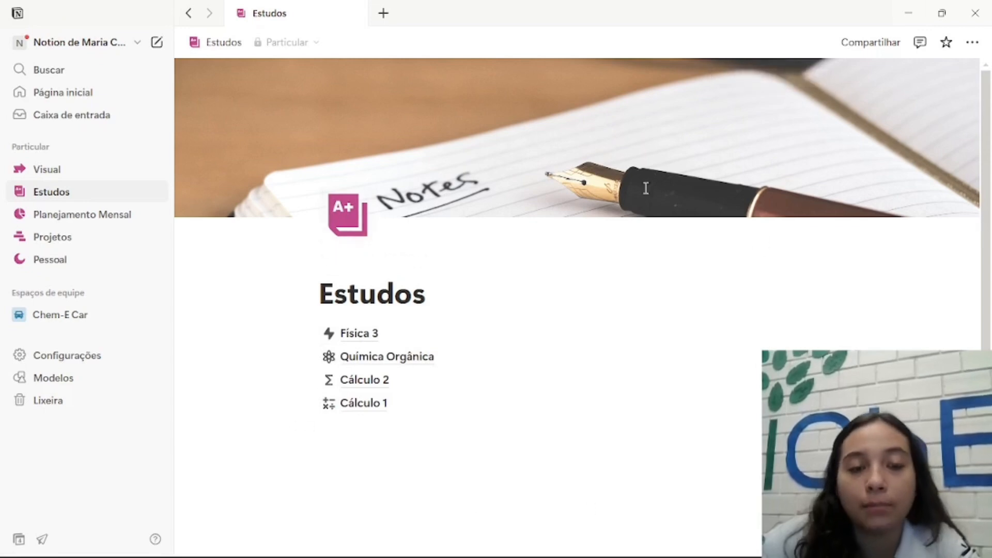
left_click(362, 334)
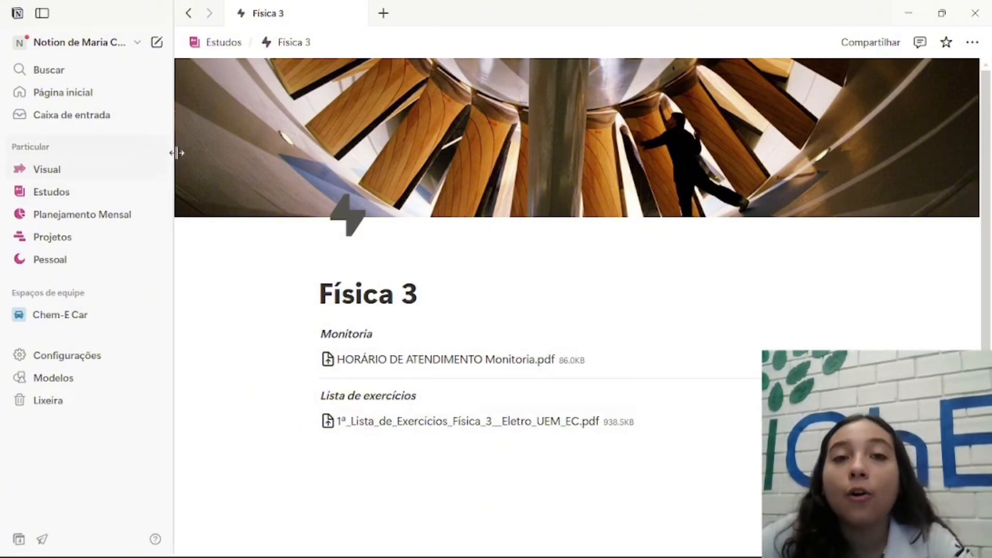
left_click(77, 193)
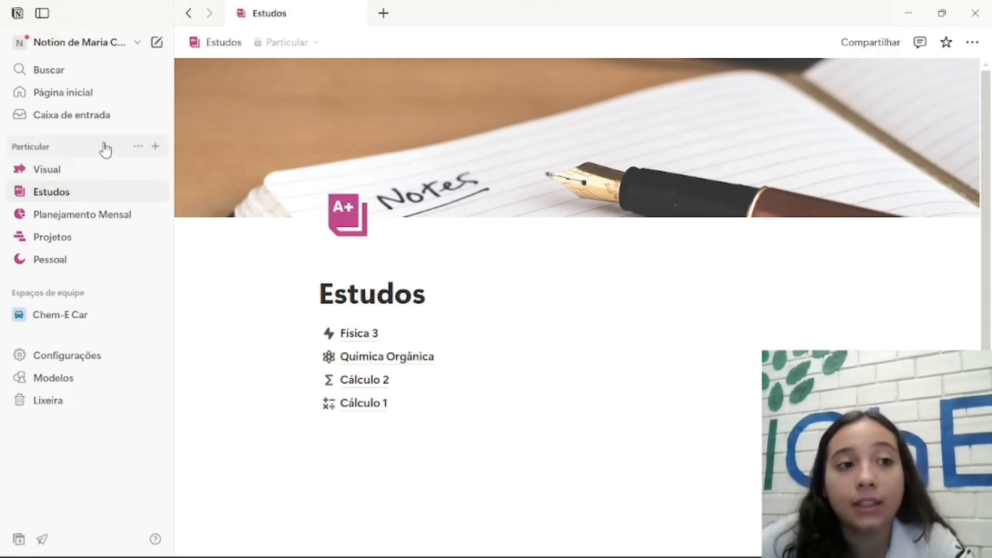
Create a new page in the Particular section and title it "Estágios".
left_click(156, 149)
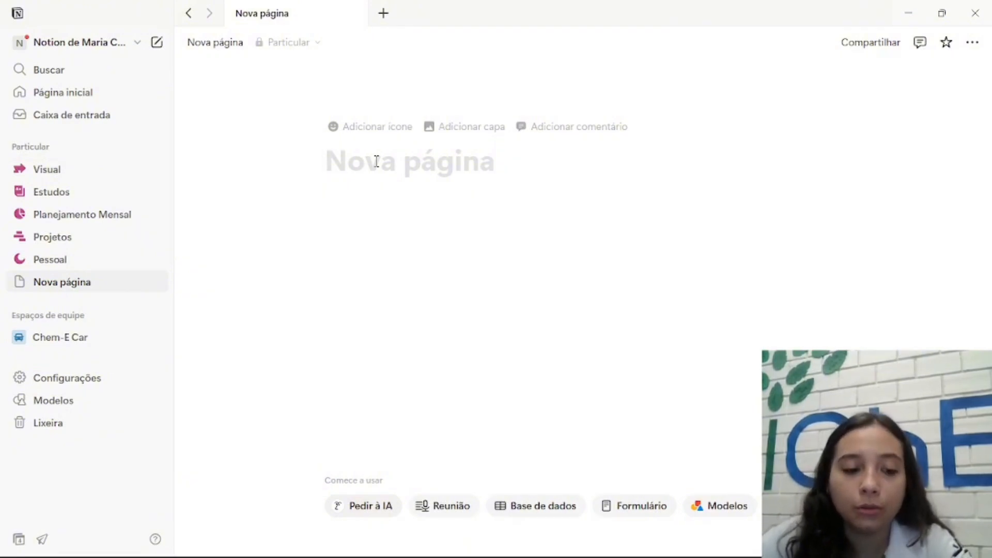
key("Caps_Lock")
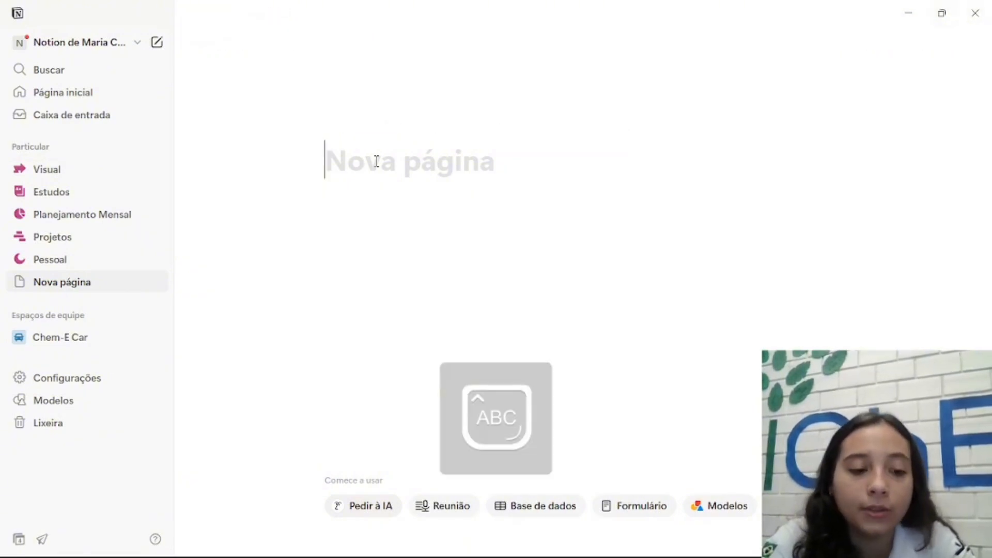
type("E")
key("Caps_Lock")
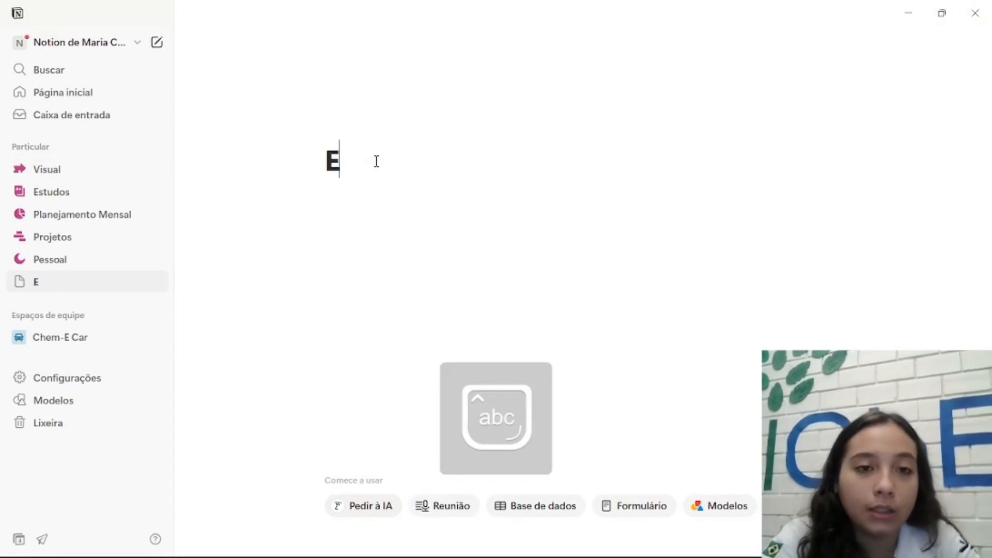
type("stágios")
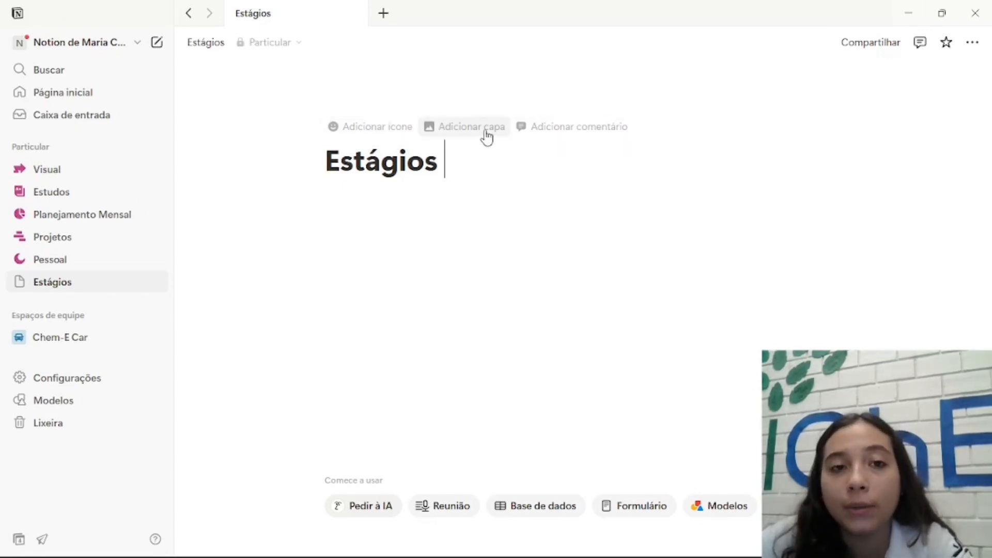
Give the Estágios page a purple calculator icon from the built-in icon set.
left_click(404, 135)
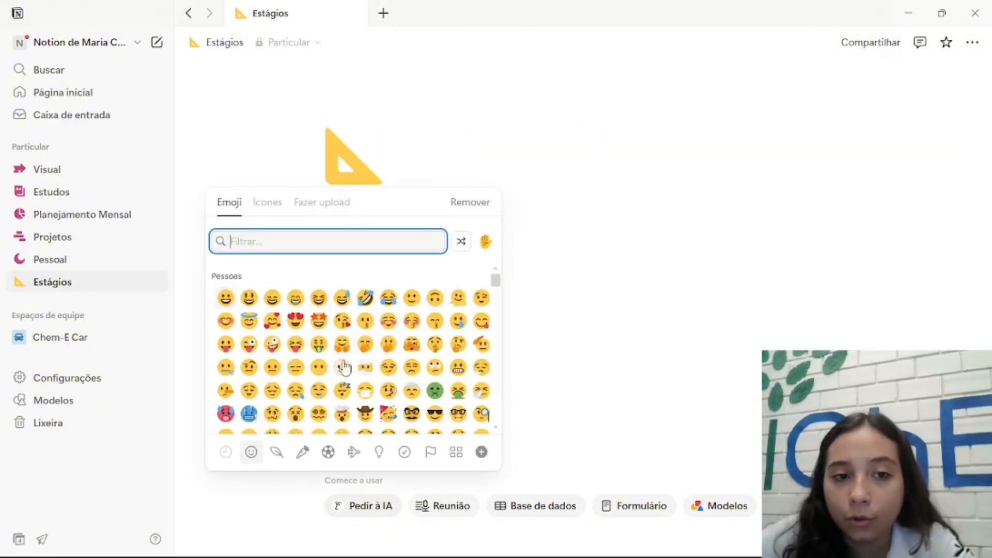
scroll(382, 336, "down", 10)
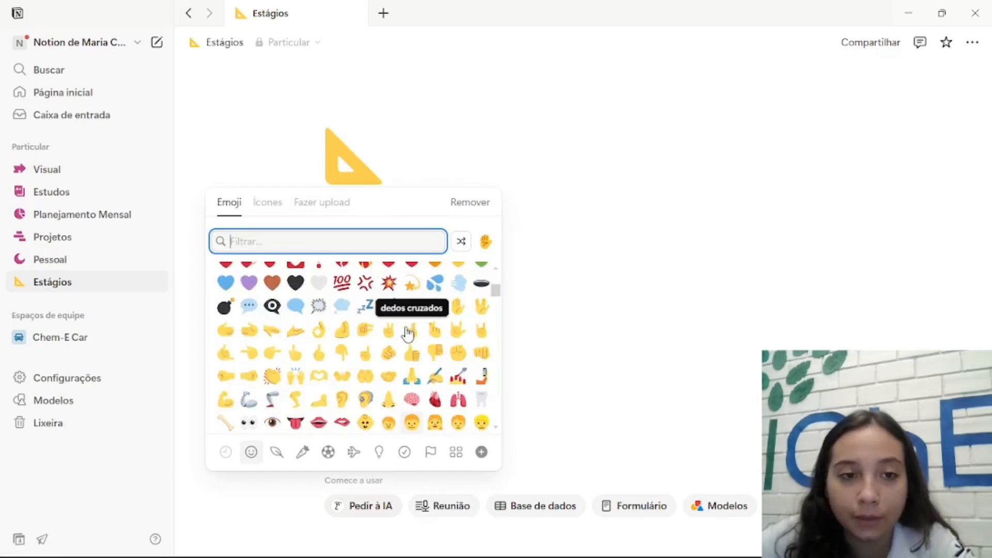
scroll(406, 335, "up", 10)
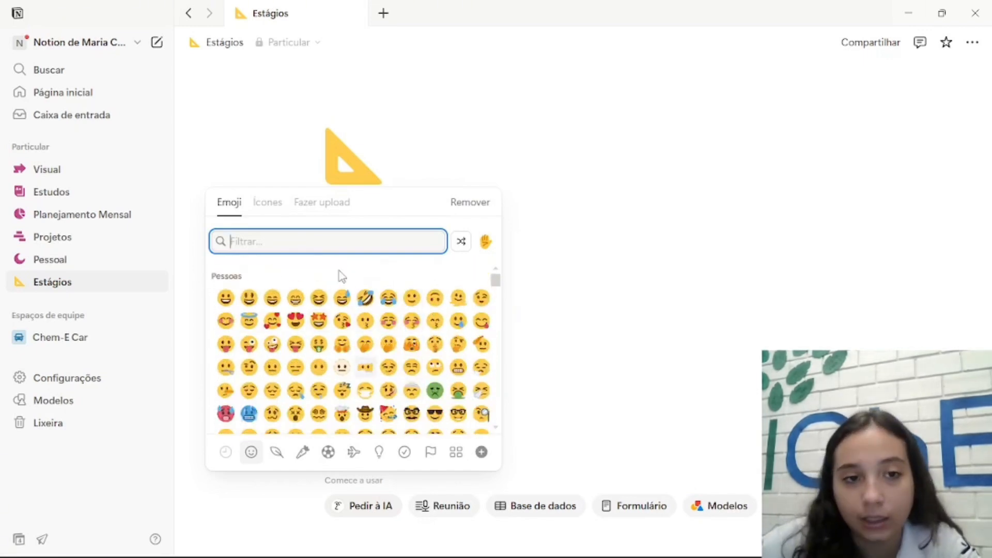
left_click(278, 205)
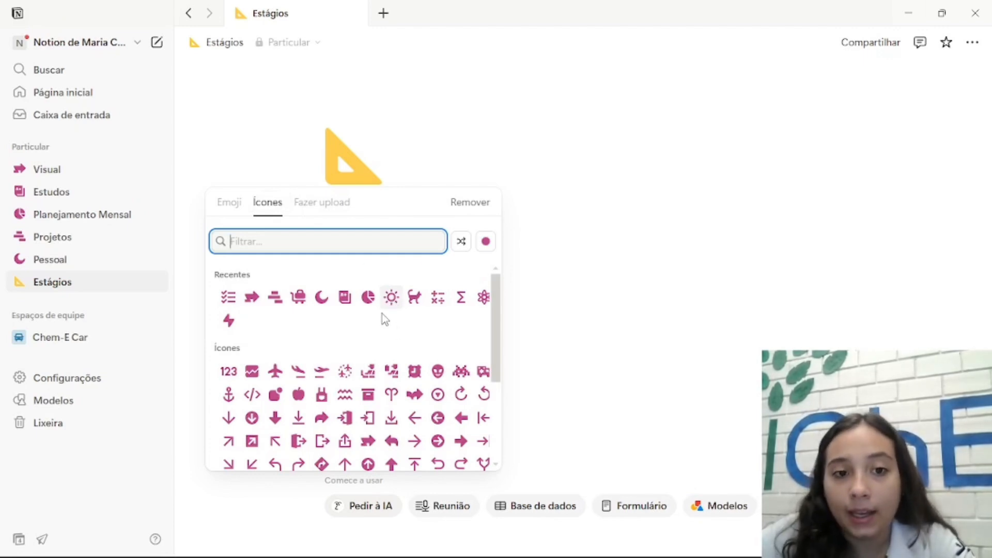
scroll(388, 310, "down", 1)
scroll(393, 277, "up", 1)
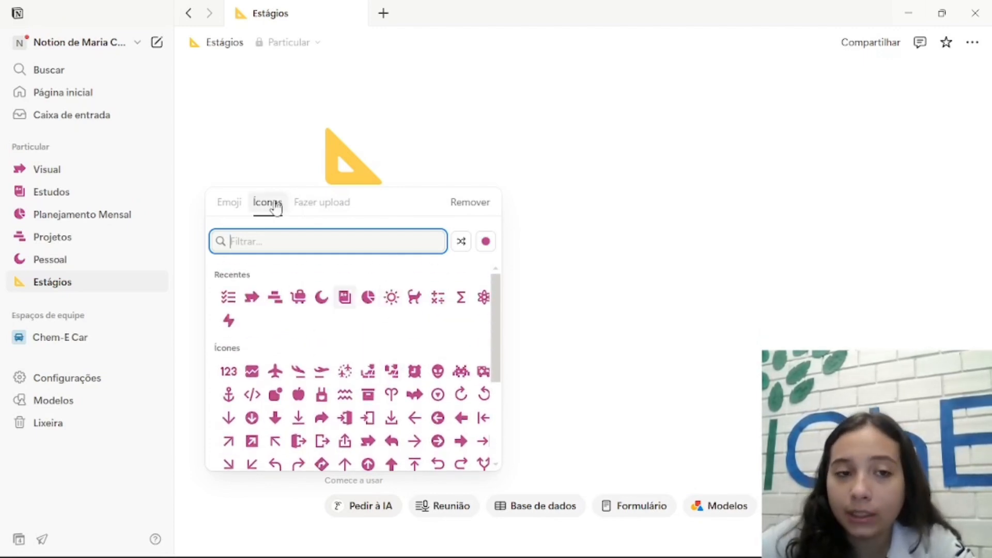
left_click(488, 246)
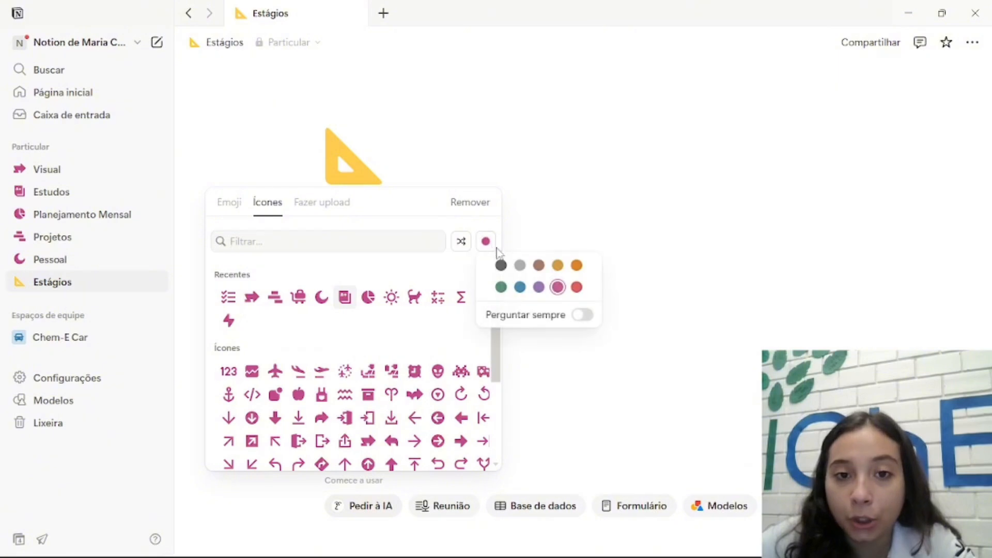
left_click(540, 288)
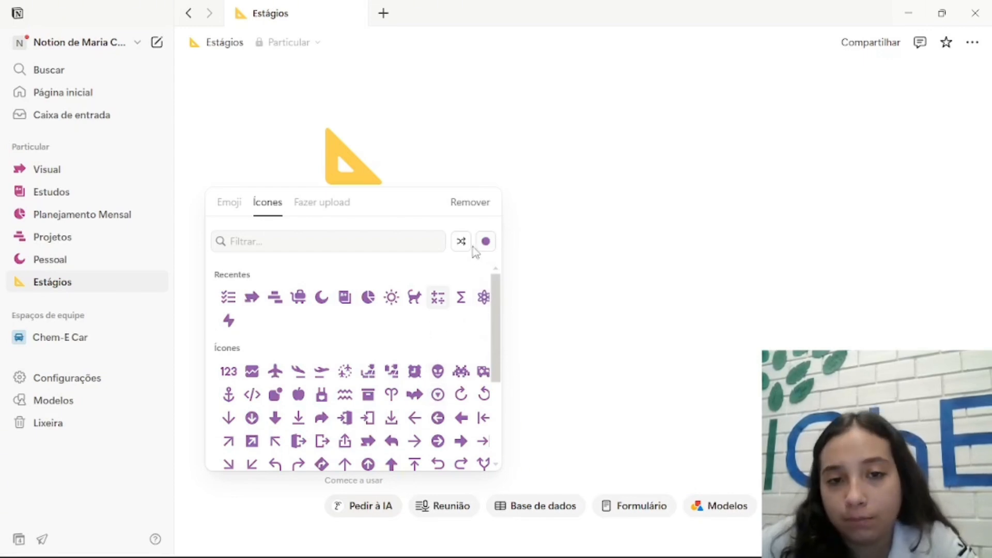
scroll(452, 344, "down", 3)
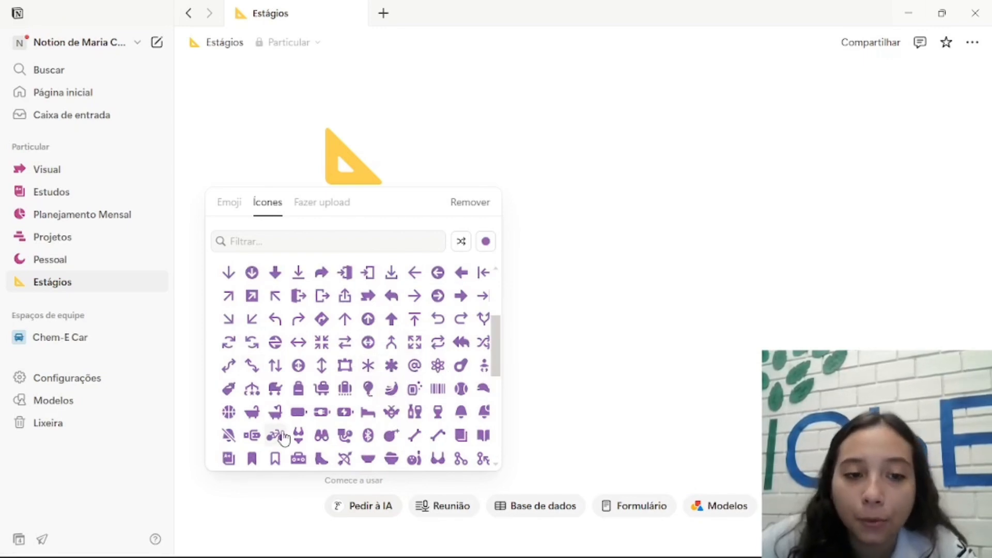
scroll(408, 393, "down", 5)
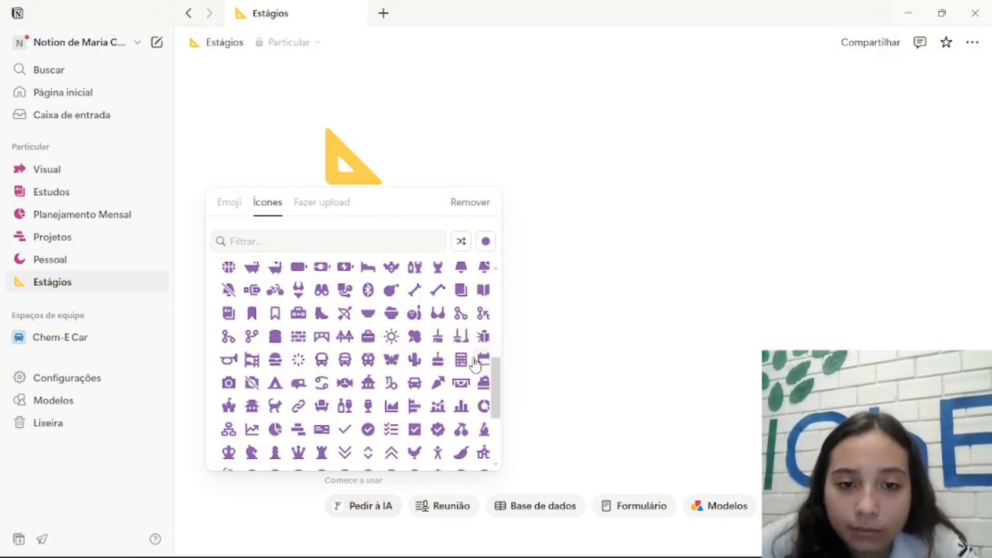
left_click(462, 360)
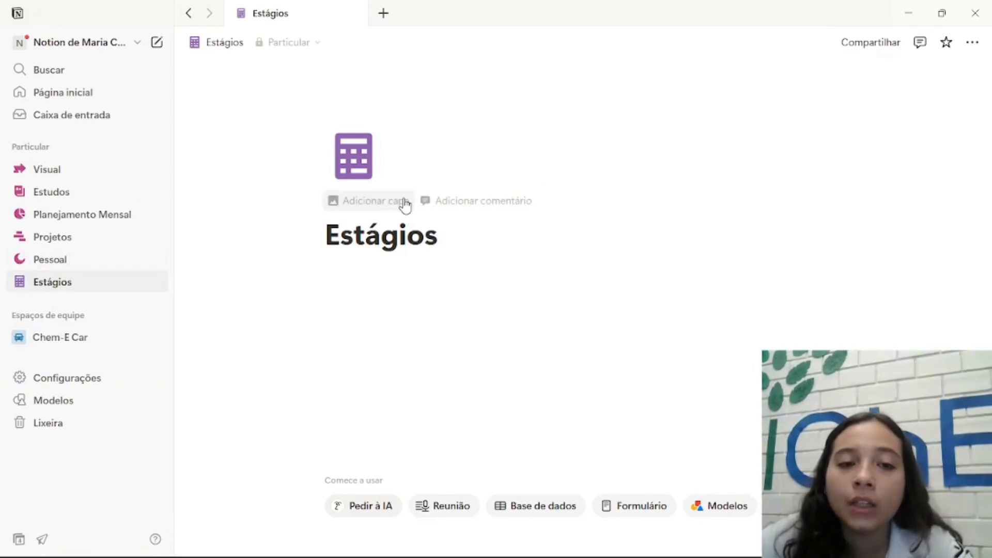
Add a cover to the Estágios page and set it to the purple-to-pink gradient.
left_click(405, 203)
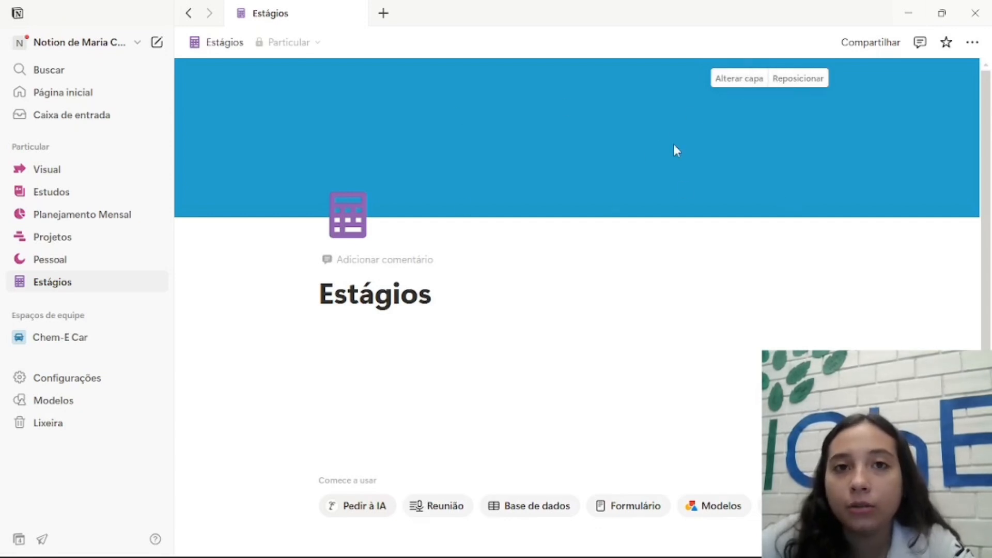
left_click(742, 78)
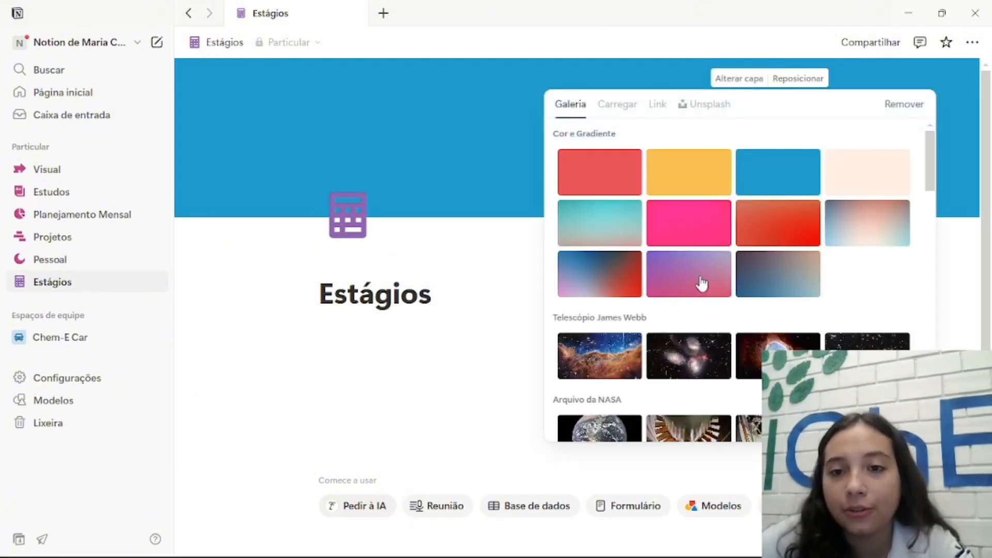
left_click(699, 281)
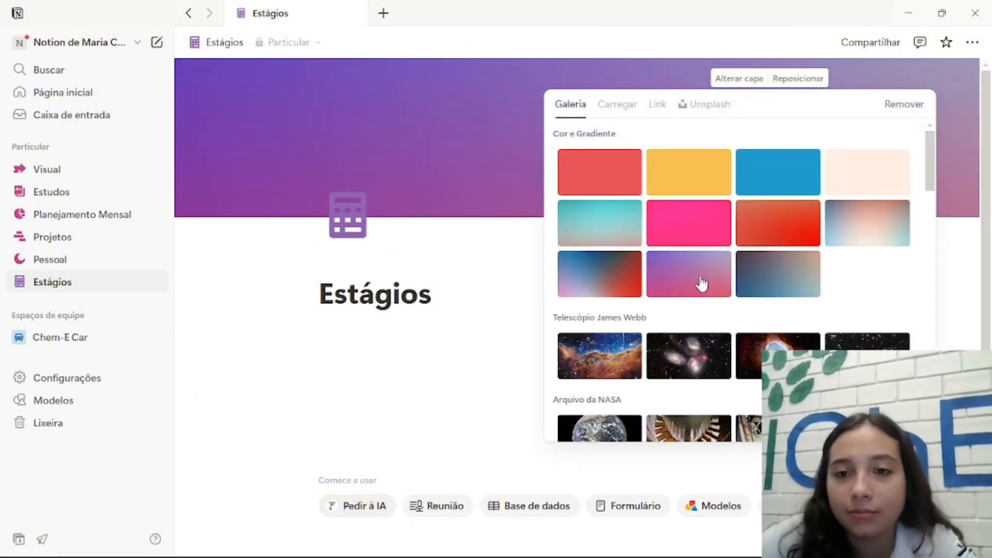
left_click(494, 277)
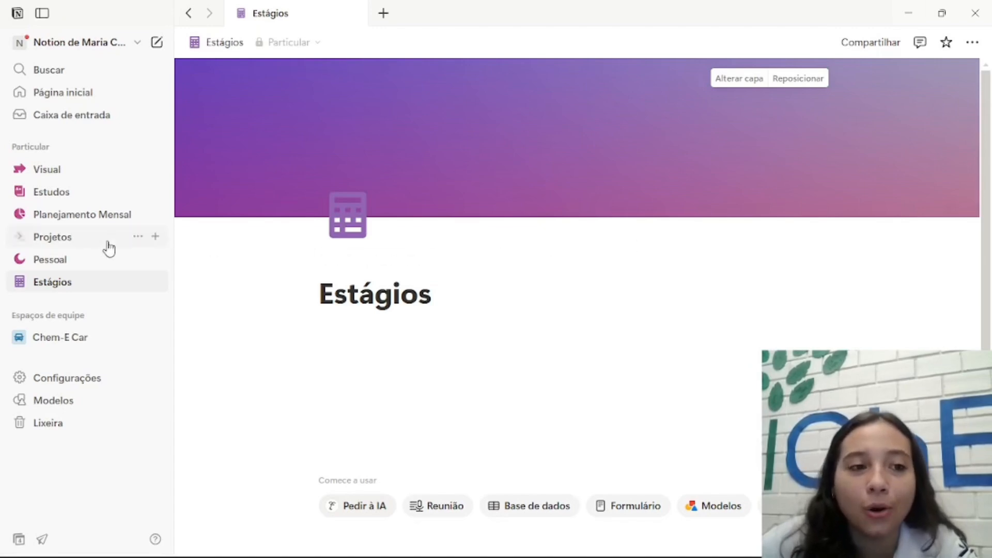
Change the page cover to the galaxy group image from the Telescópio James Webb collection.
left_click(794, 80)
left_click(794, 82)
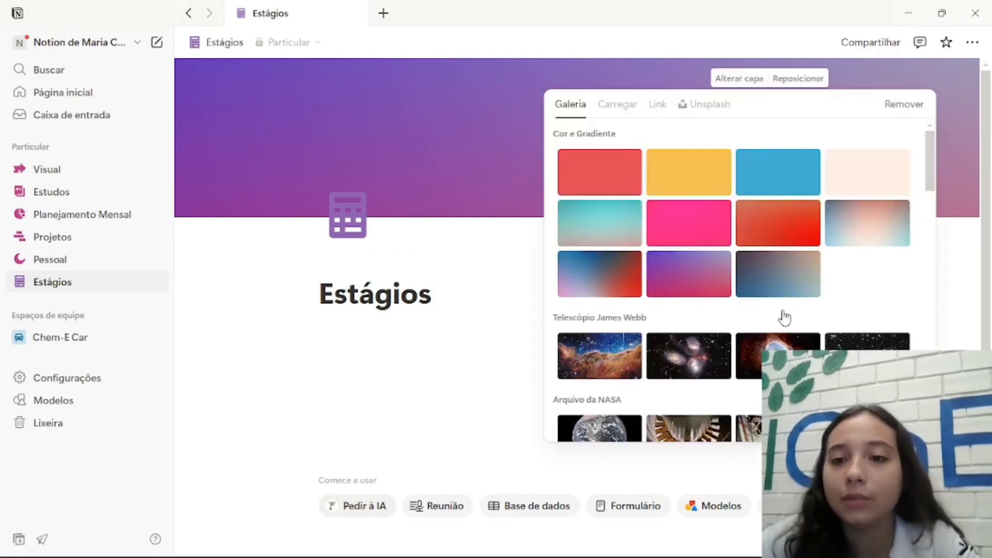
scroll(782, 316, "down", 2)
left_click(868, 283)
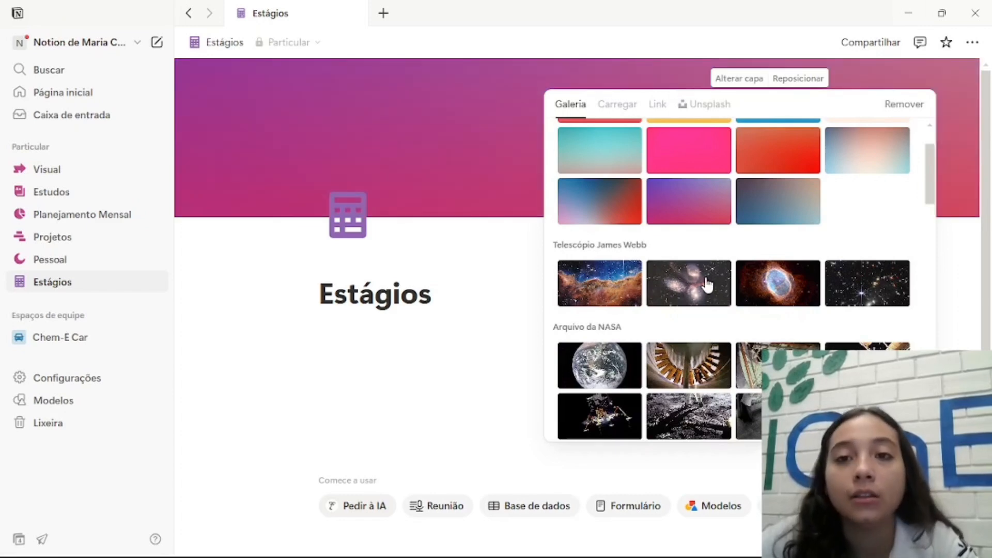
left_click(458, 123)
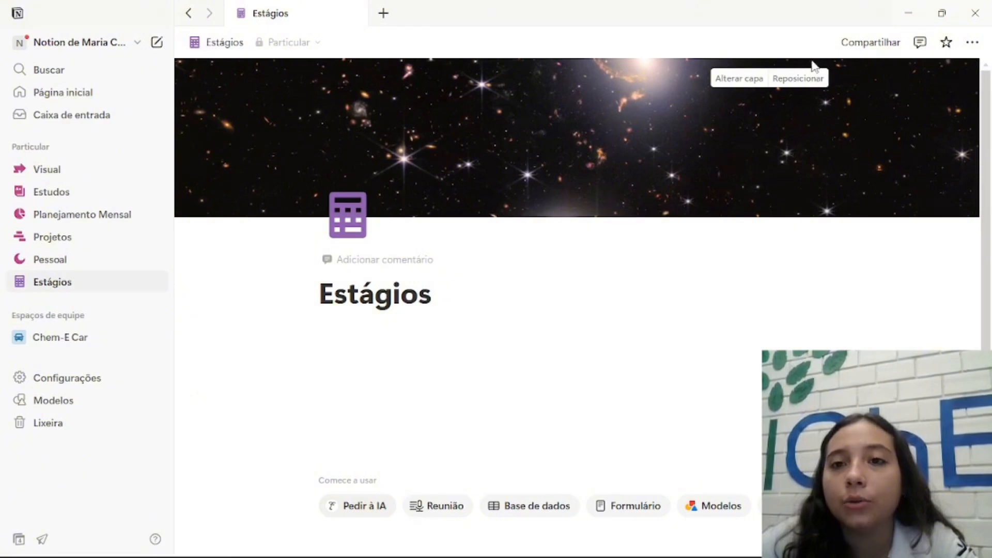
Reposition the cover image downward so the galaxies fill the banner, and save the position.
left_click(799, 79)
left_click_drag(609, 160, 734, 184)
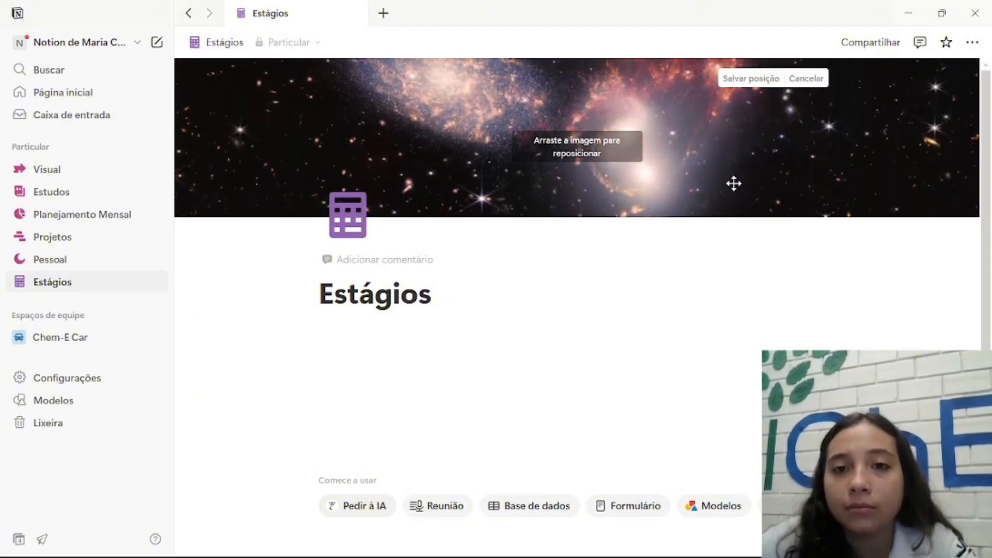
left_click(771, 79)
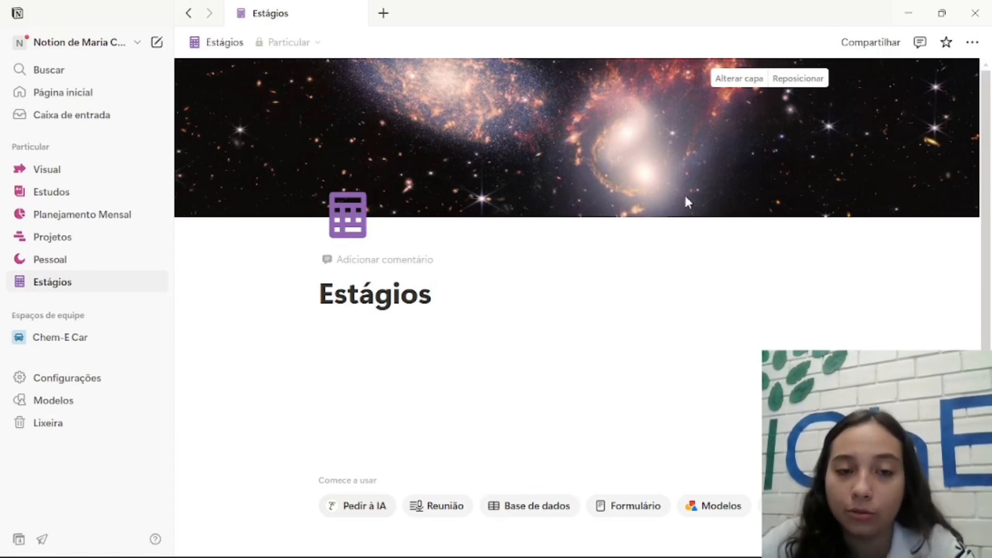
Insert a table view database (Visualização em tabela) in the empty body of the Estágios page.
scroll(667, 286, "down", 1)
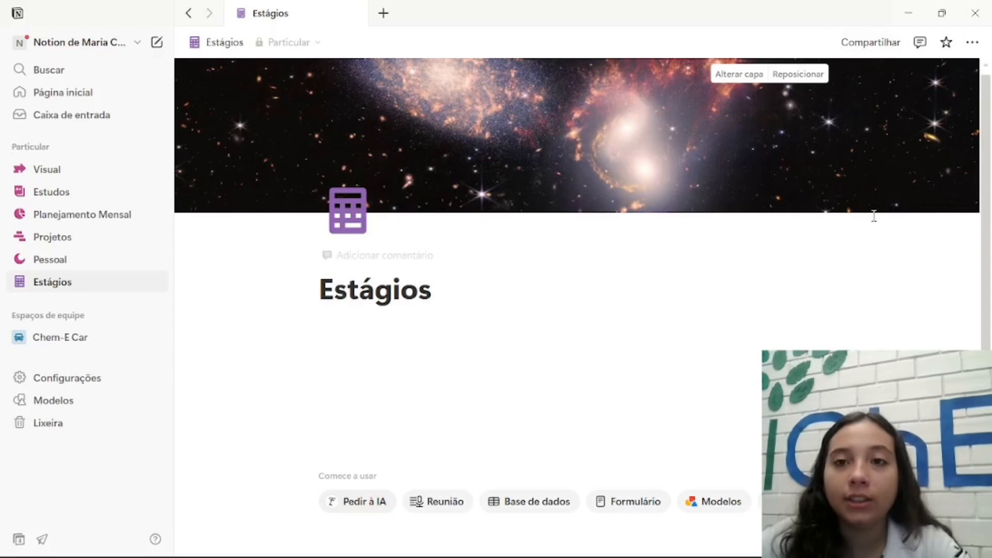
left_click(397, 350)
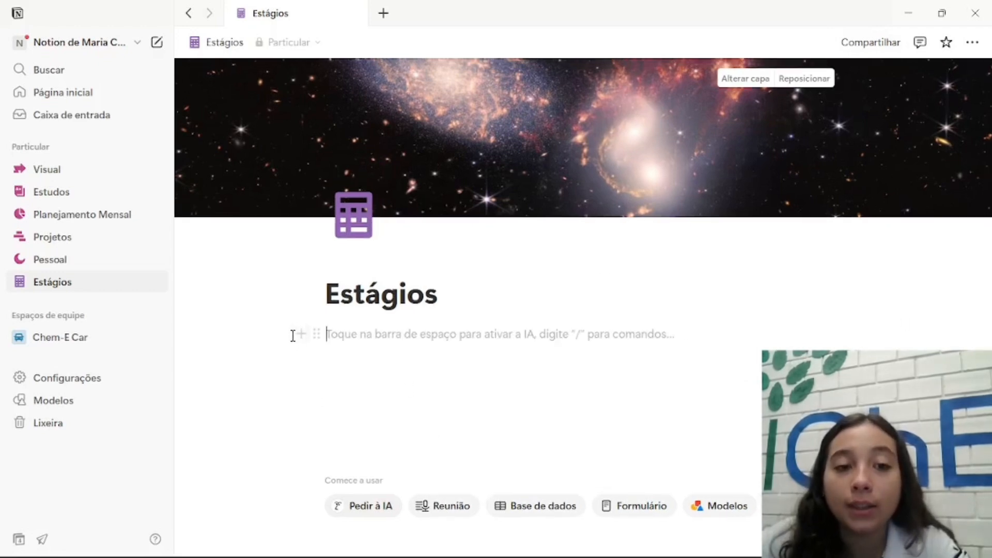
left_click(303, 336)
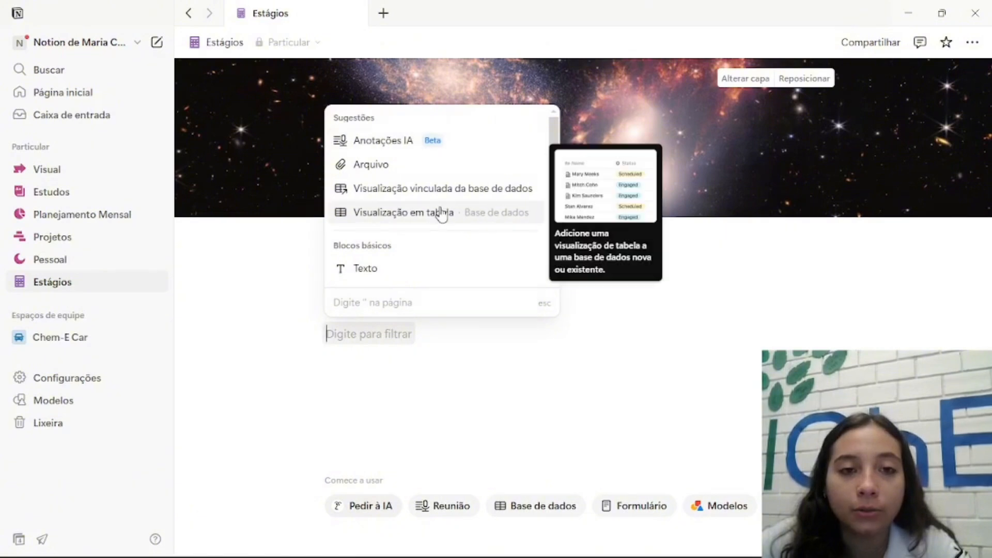
scroll(441, 212, "down", 3)
scroll(441, 212, "up", 2)
scroll(442, 213, "down", 5)
scroll(441, 212, "down", 10)
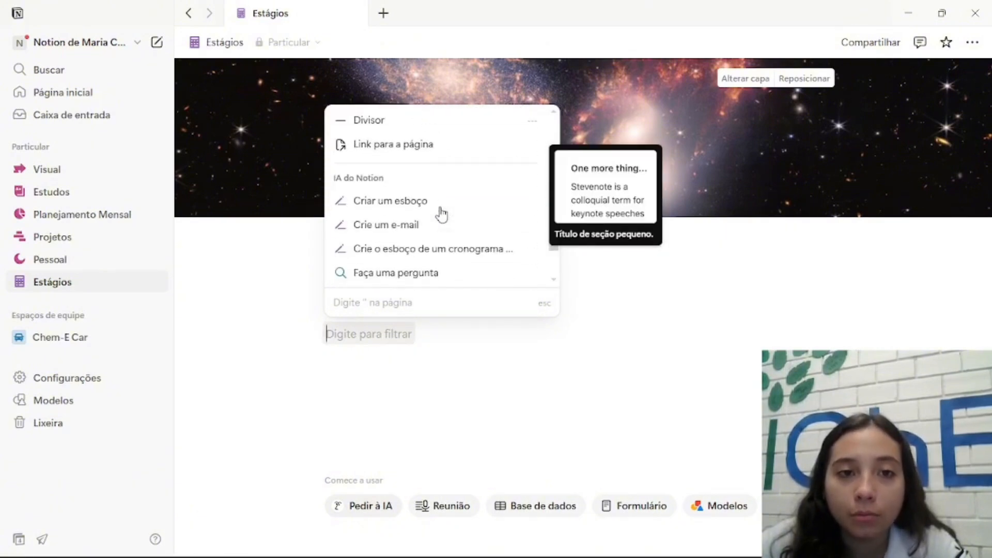
scroll(441, 213, "down", 3)
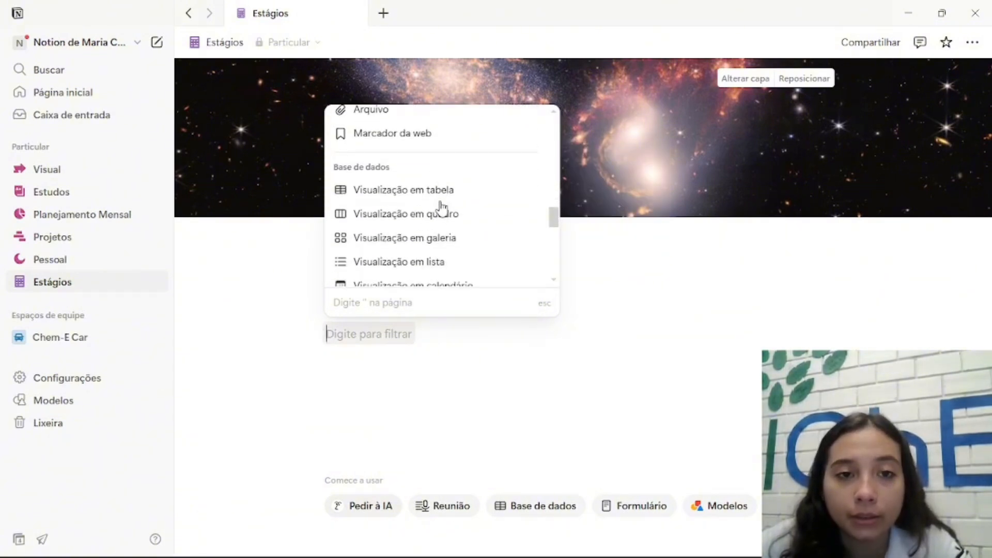
left_click(376, 195)
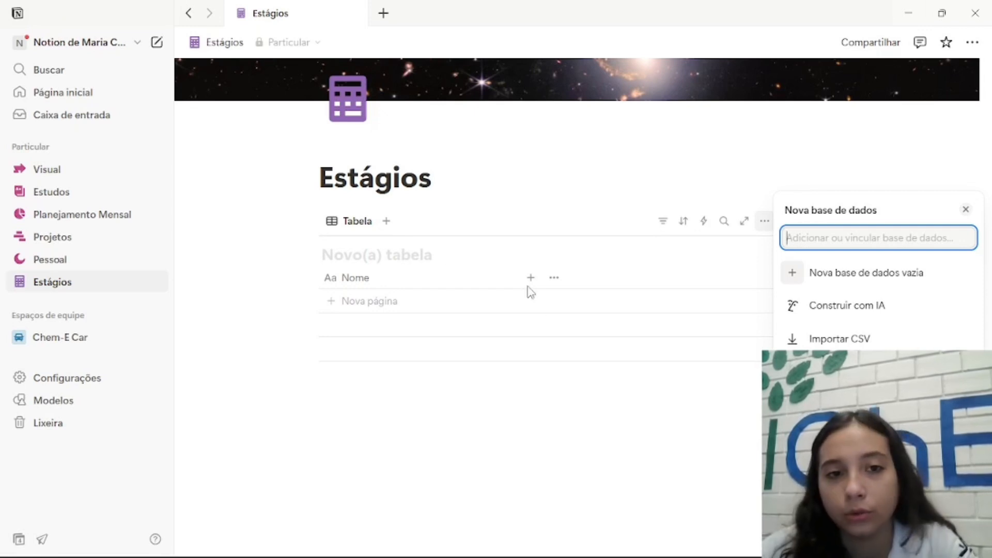
Title the new table database Estágios, correcting the spelling to include the accent.
left_click(395, 254)
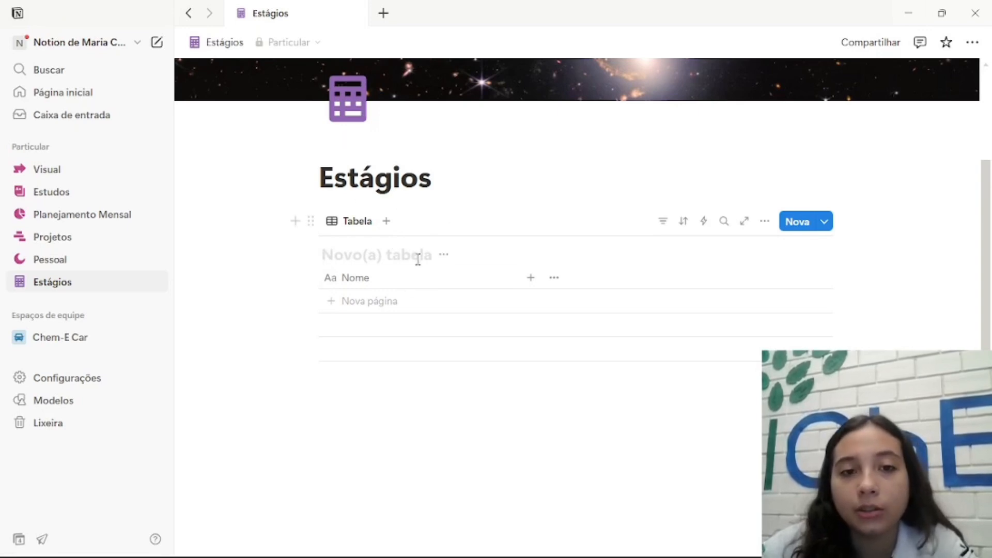
left_click(441, 258)
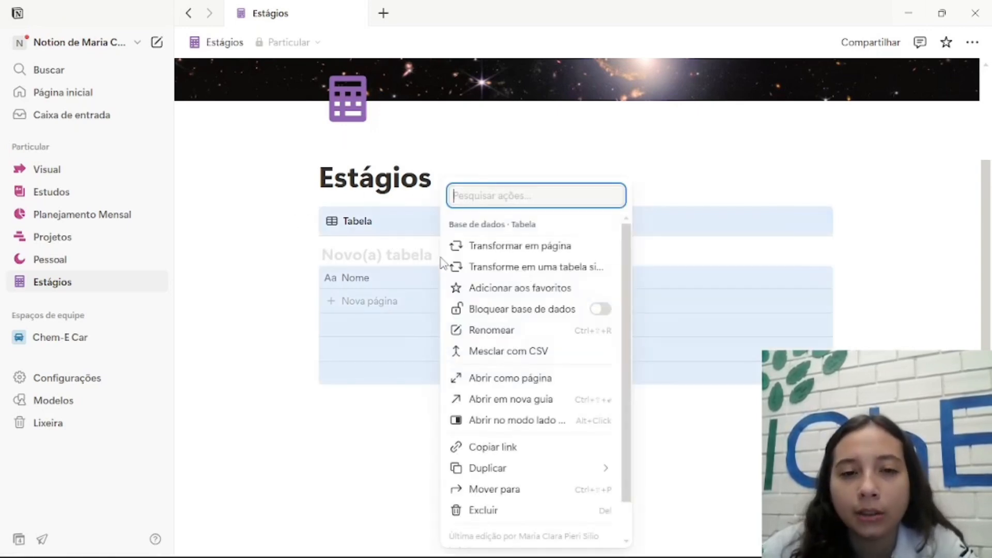
left_click(403, 256)
left_click(404, 255)
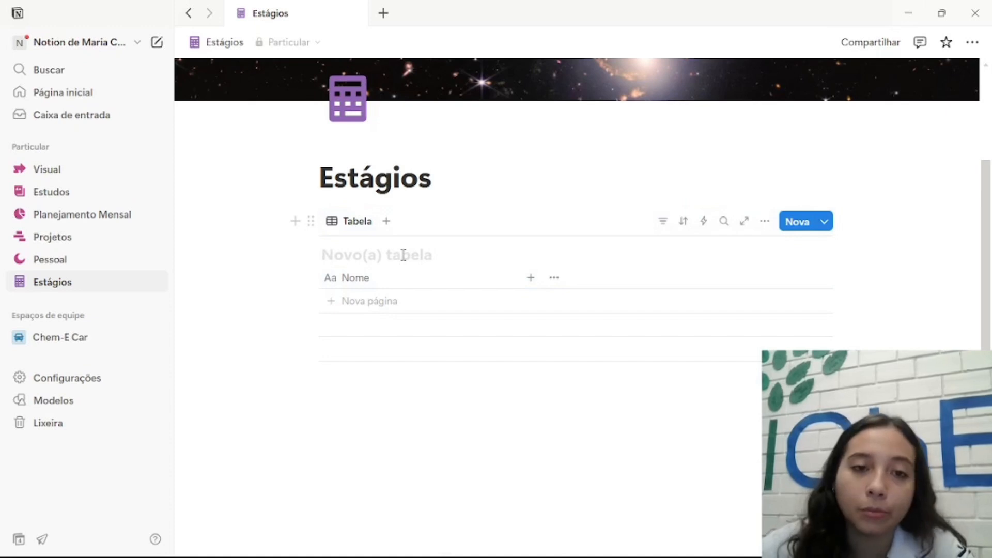
key("Caps_Lock")
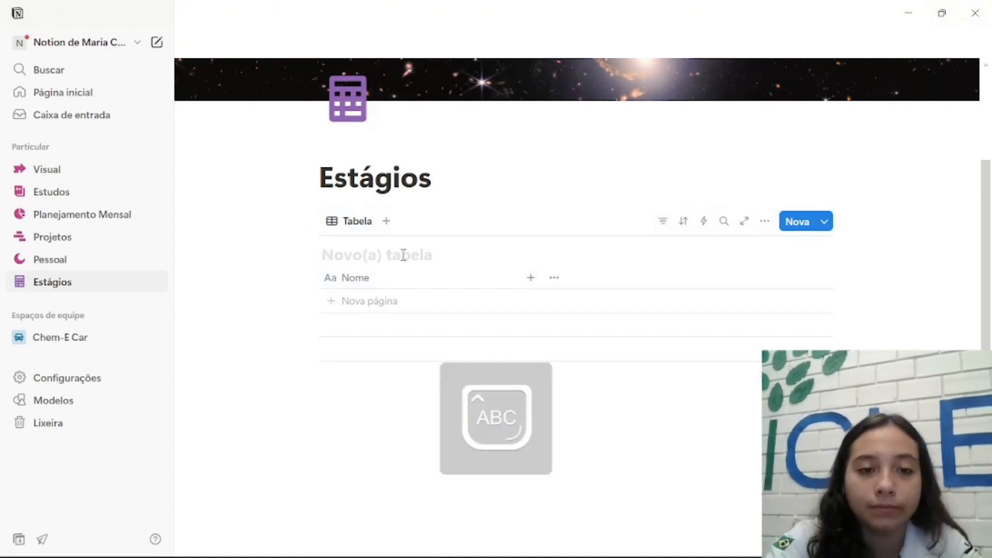
type("E")
key("Caps_Lock")
type("stagio")
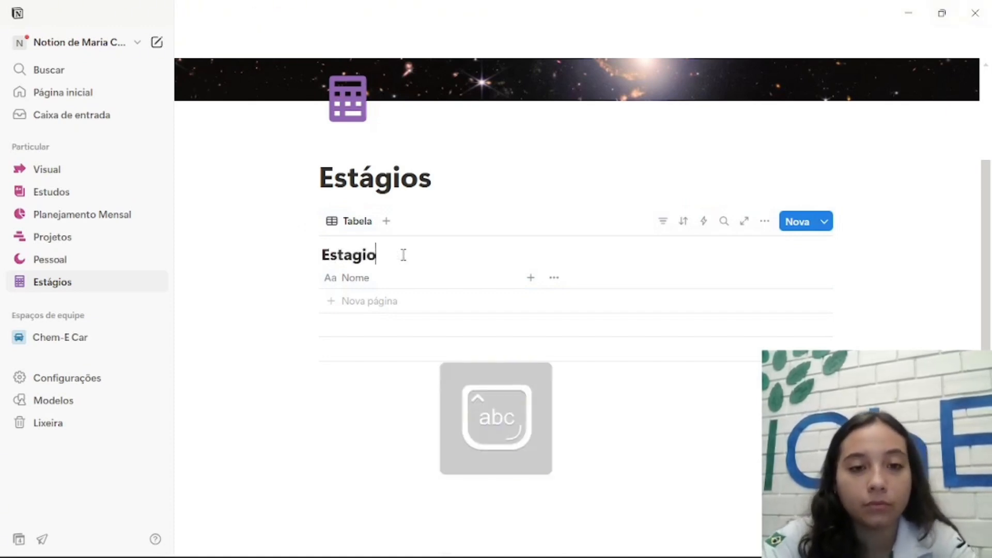
type("s")
right_click(356, 259)
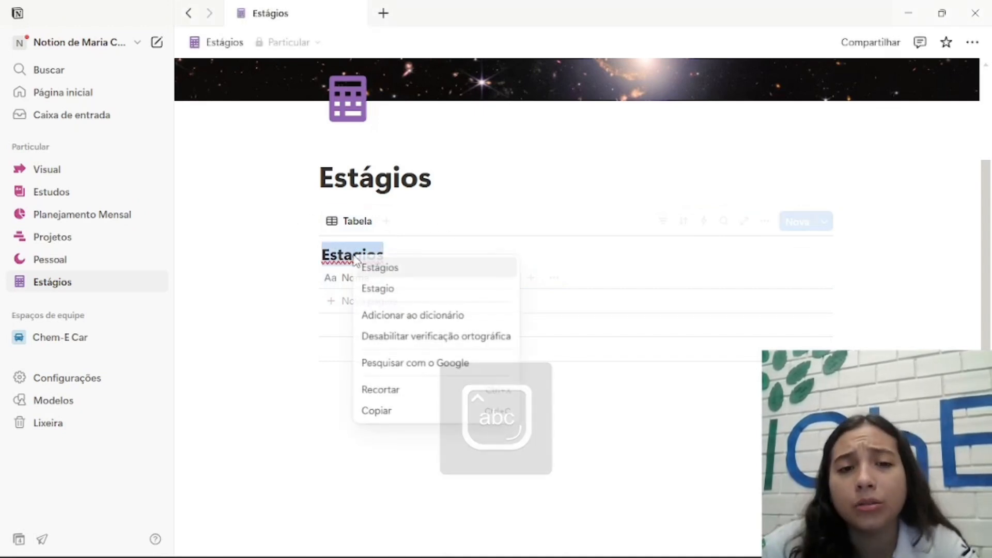
left_click(386, 268)
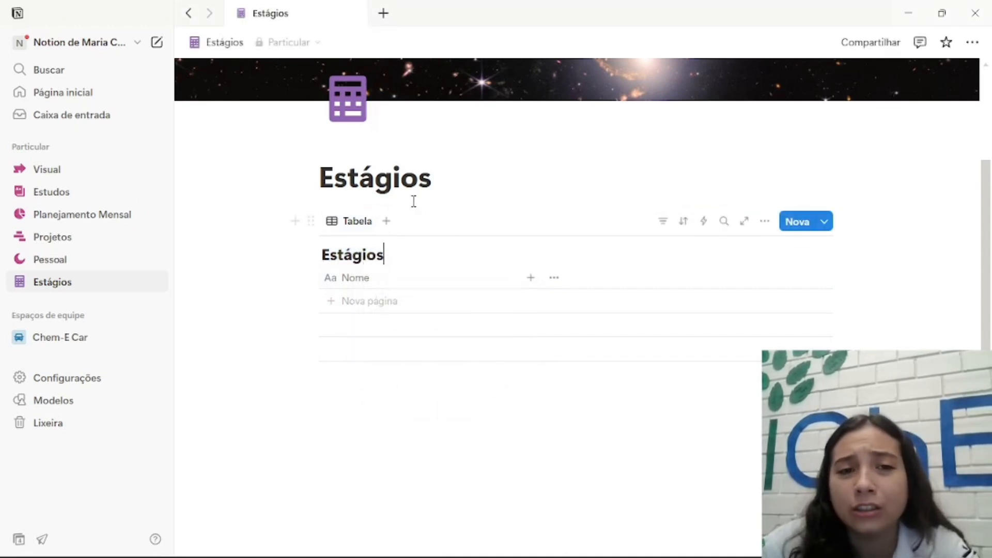
Hide the title of the Estágios table database.
left_click(378, 256)
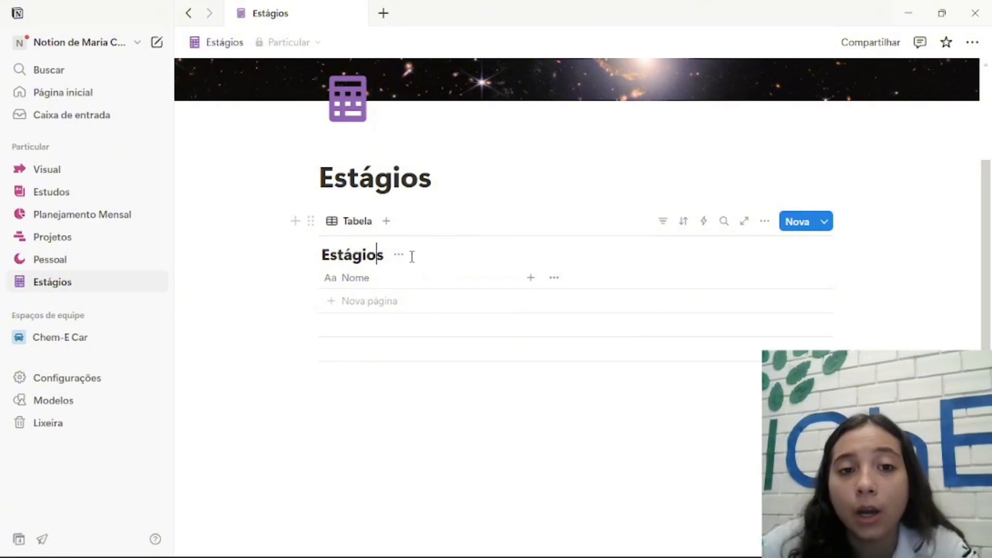
left_click(399, 256)
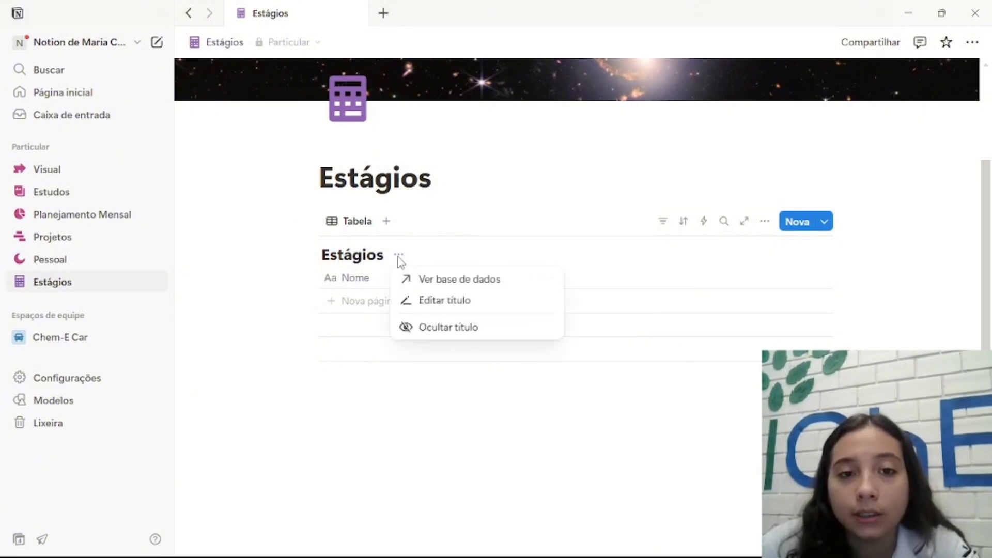
left_click(464, 330)
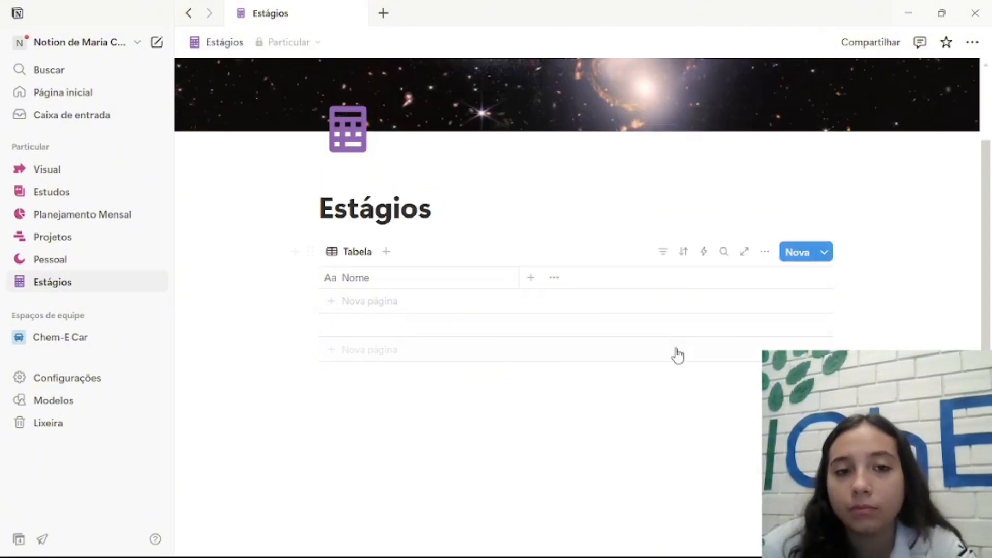
Rename the table's Nome column to Empresas.
left_click(396, 285)
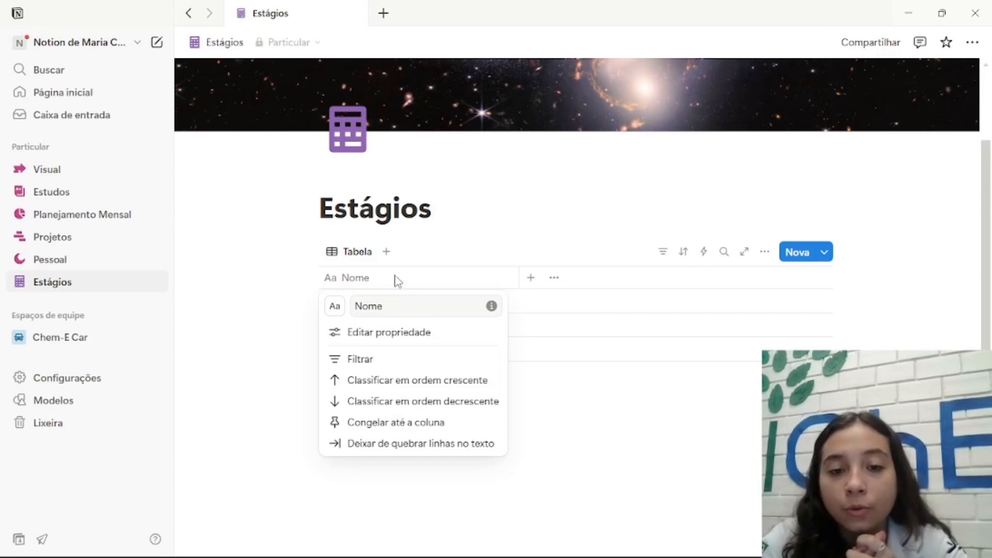
key("Caps_Lock")
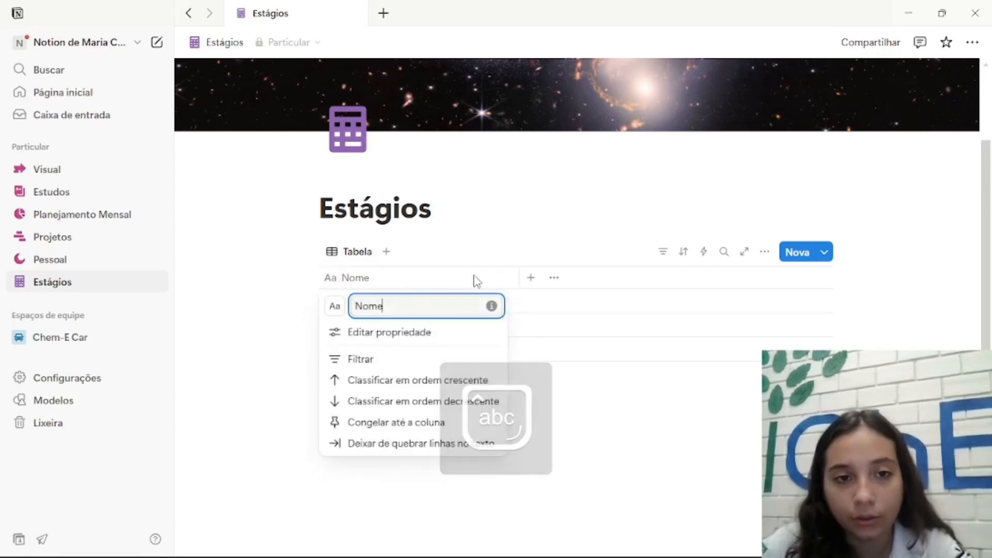
key("BackSpace")
key("BackSpace")
key("BackSpace")
key("BackSpace")
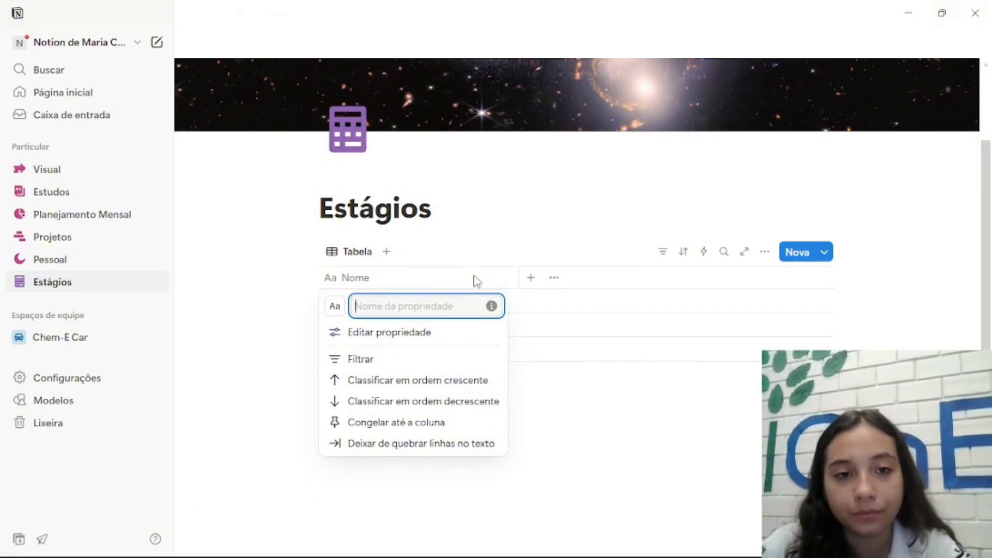
key("Caps_Lock")
type("E")
key("Caps_Lock")
type("mpresas")
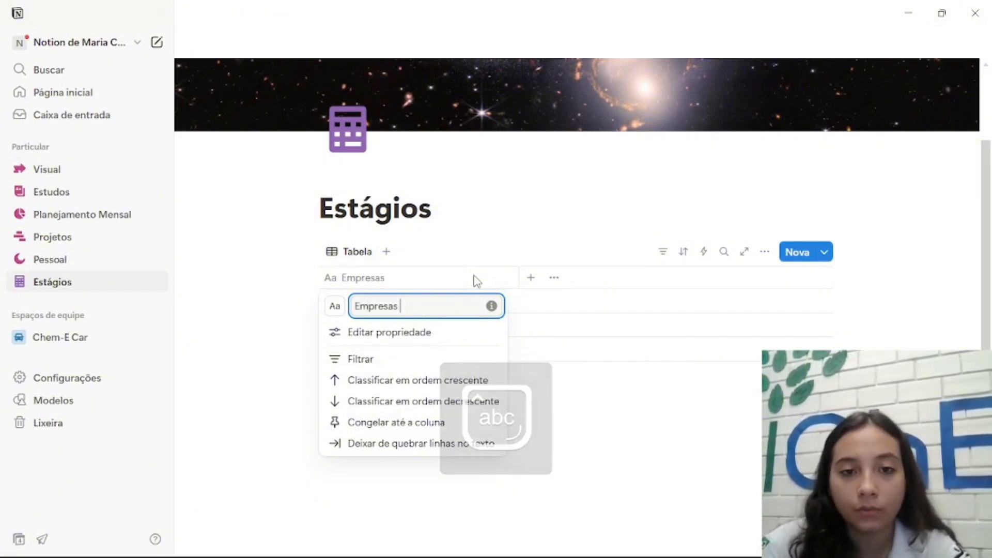
Add a Selecionar property after the Empresas column and view the options offered in its first cell.
left_click(532, 284)
left_click(533, 284)
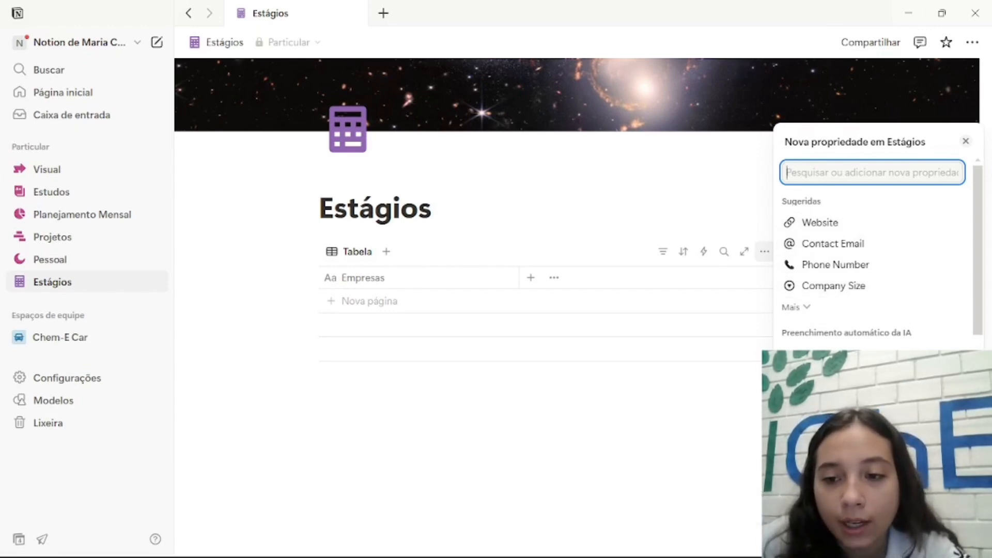
left_click(821, 508)
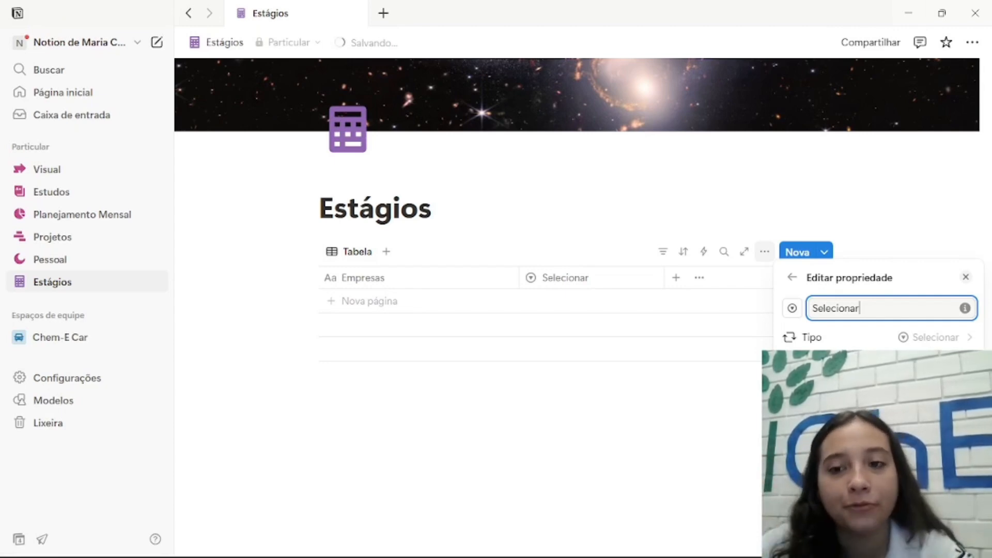
left_click(575, 326)
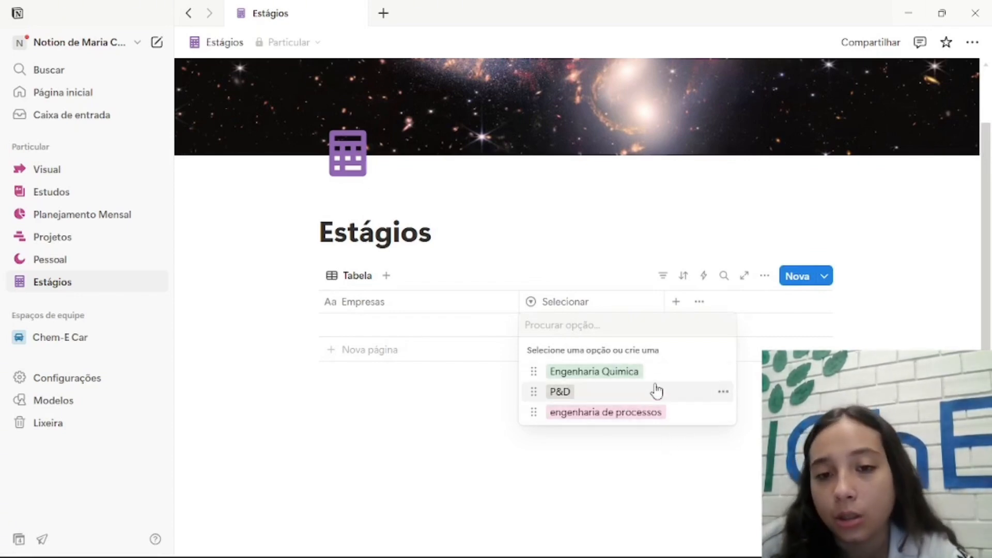
key("Escape")
Add a URL property to the table after the Selecionar column.
left_click(675, 302)
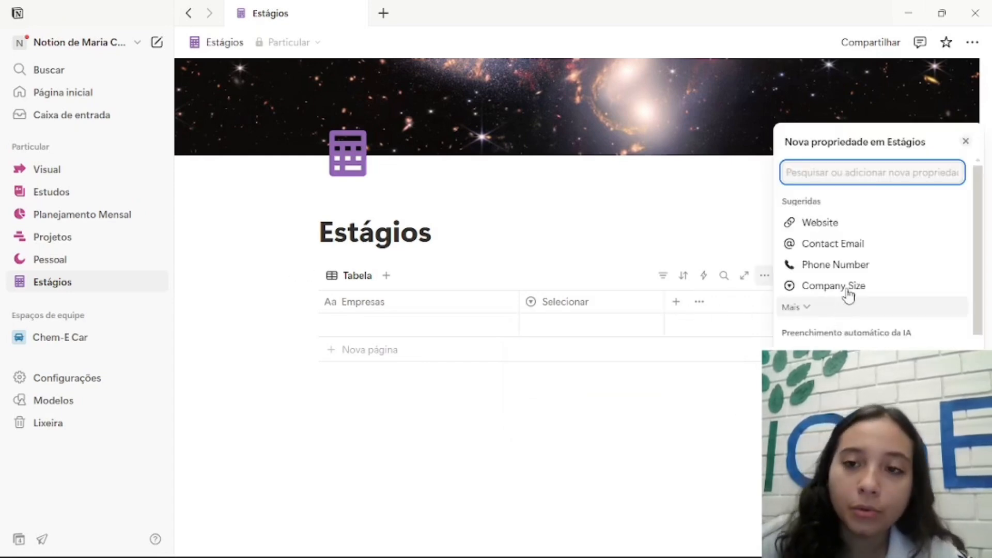
scroll(860, 300, "down", 6)
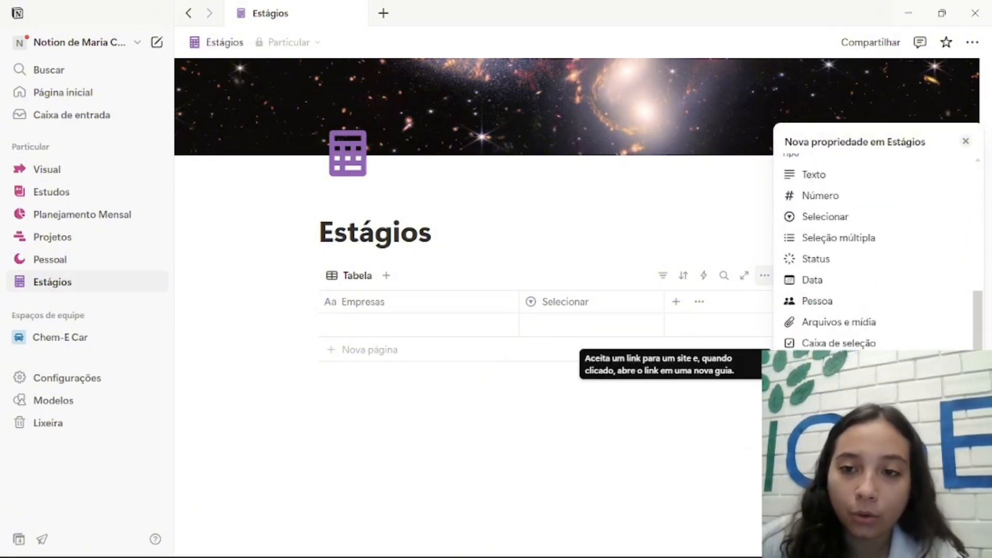
left_click(816, 365)
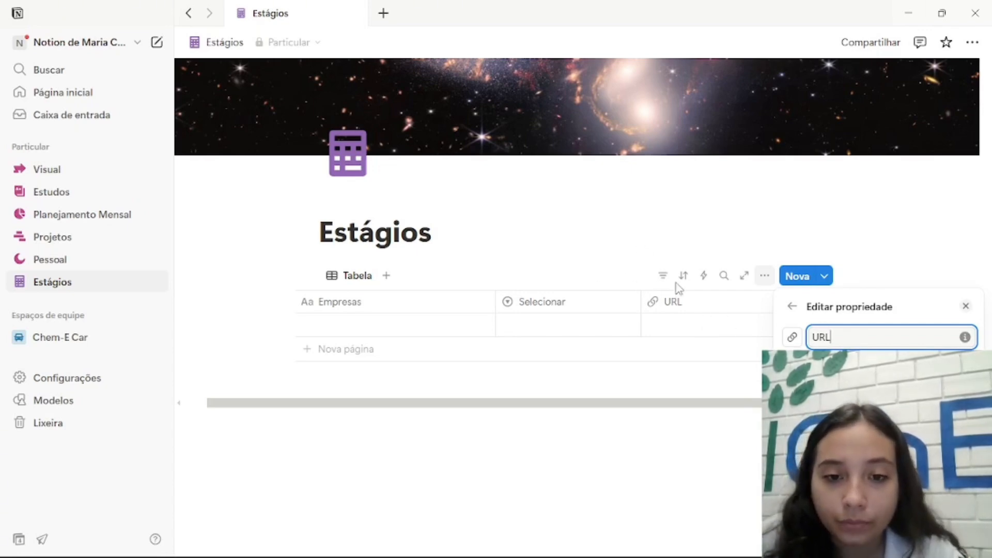
Rename the URL property to Link da vaga and close its settings.
left_click_drag(859, 337, 800, 346)
key("BackSpace")
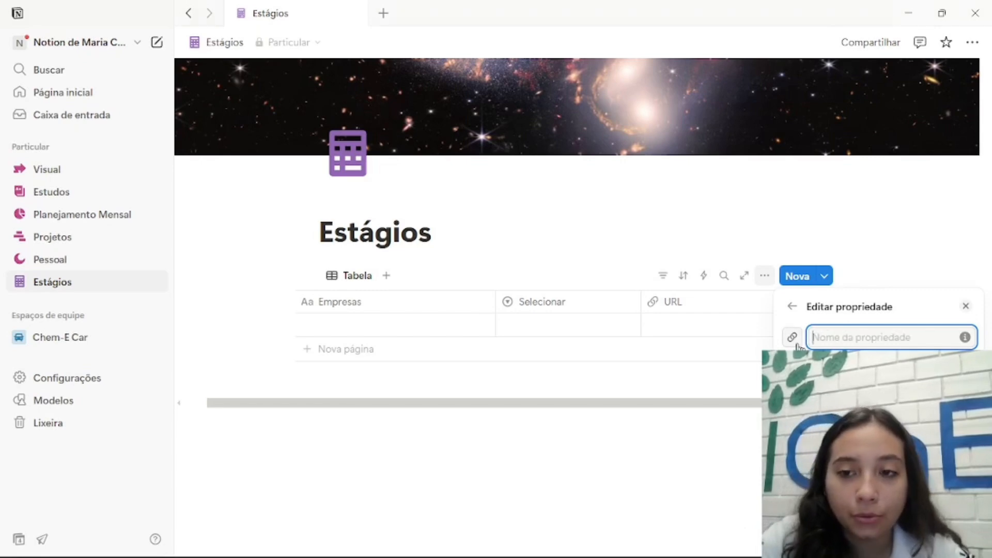
key("Caps_Lock")
type("L")
key("Caps_Lock")
type("ink")
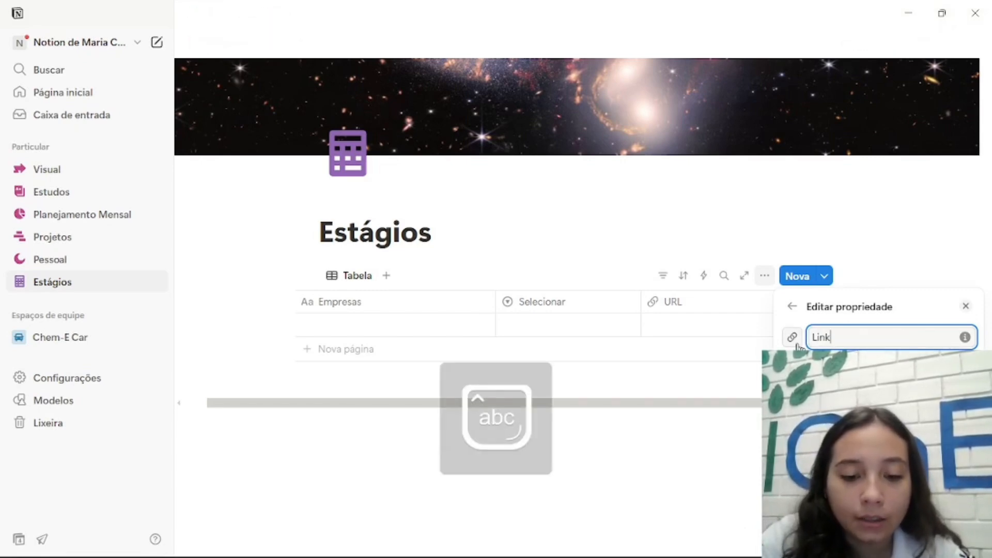
key("Caps_Lock")
key("Caps_Lock")
type("da vaga 4")
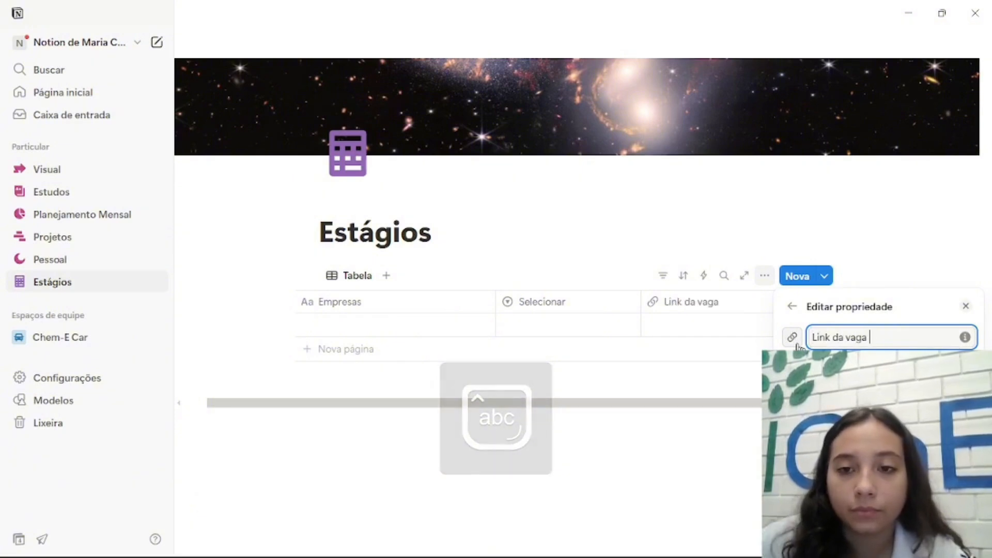
left_click(614, 254)
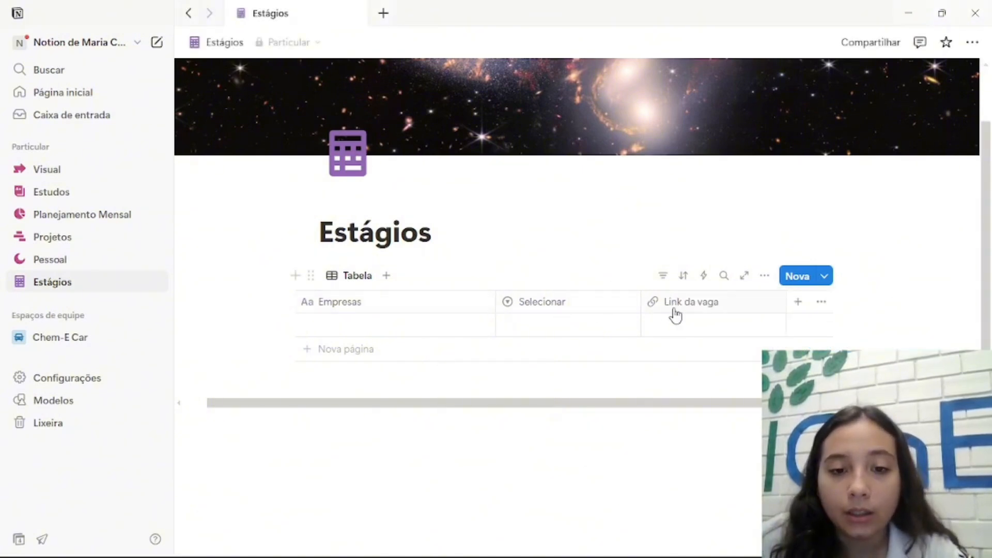
Add a Status property to the table after the Link da vaga column.
left_click(799, 305)
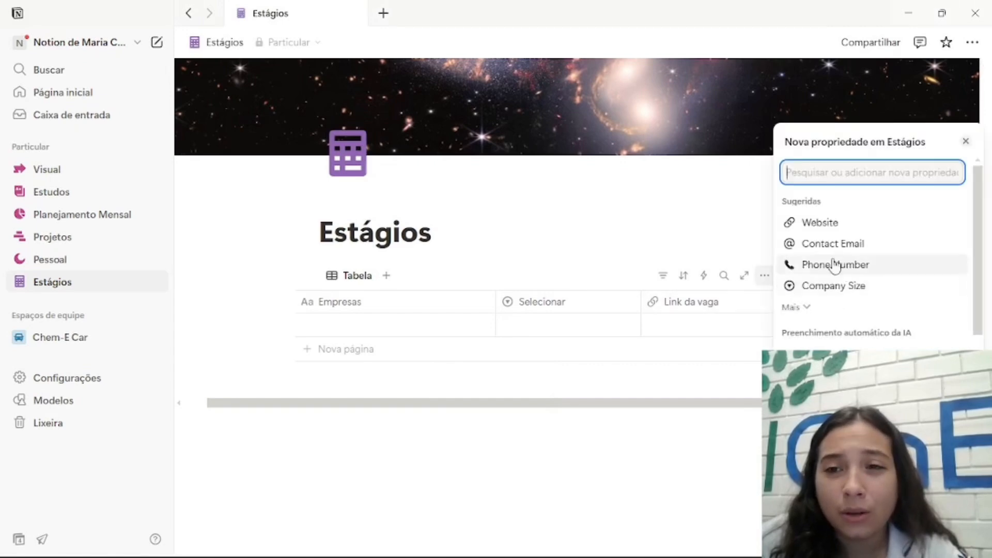
scroll(850, 269, "down", 4)
scroll(860, 312, "down", 3)
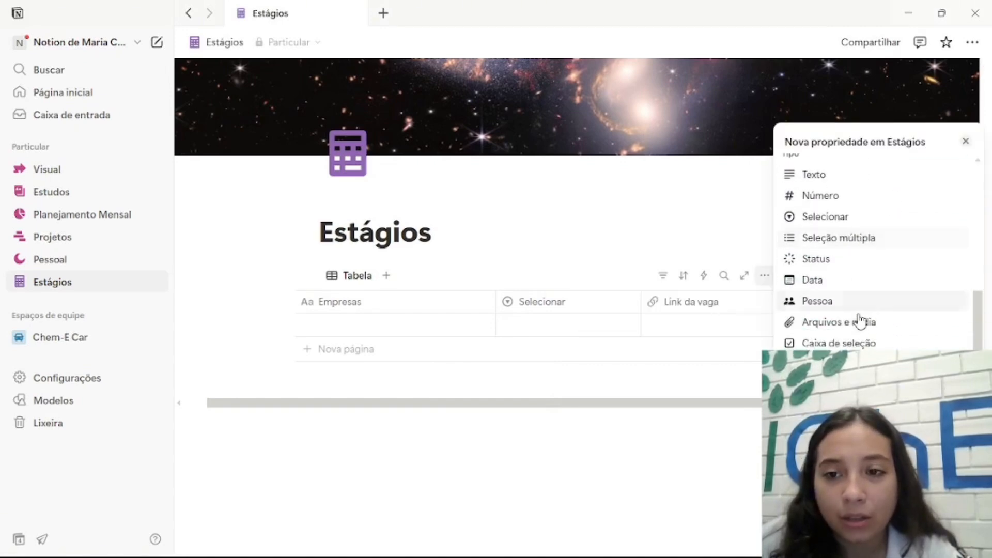
left_click(870, 260)
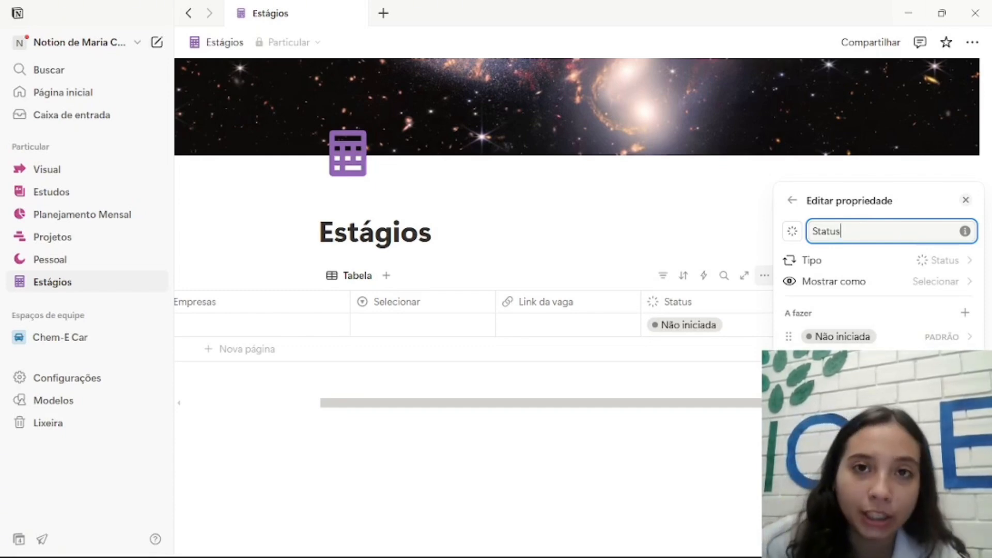
Rename the Status option Não iniciada in the A fazer group to Não aberto ainda.
left_click(957, 342)
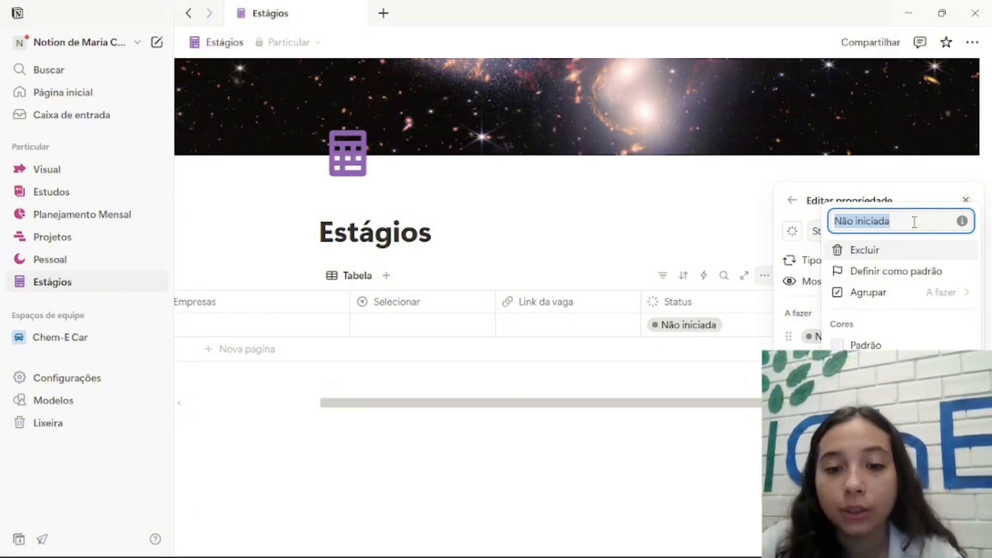
key("Caps_Lock")
type("N")
key("Caps_Lock")
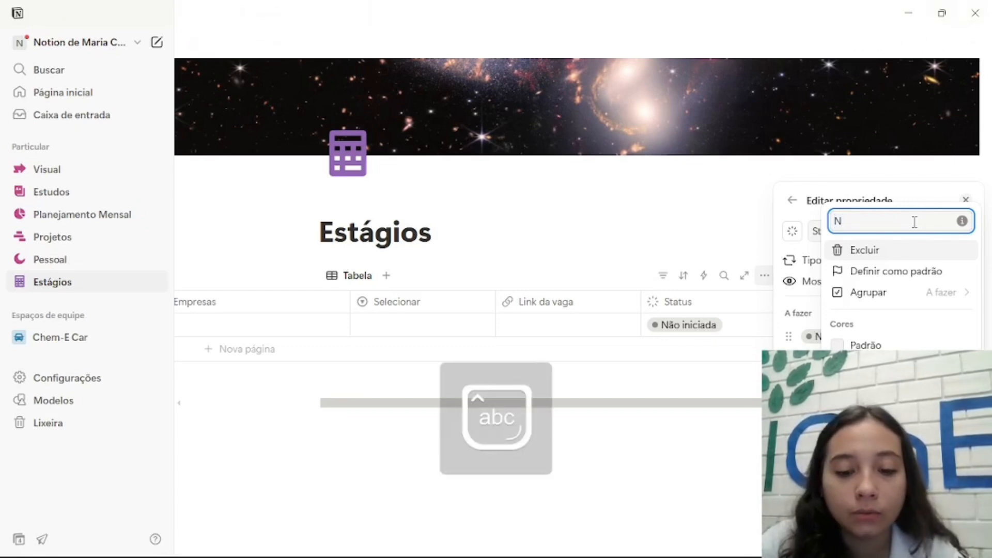
type("ão aberto ainda")
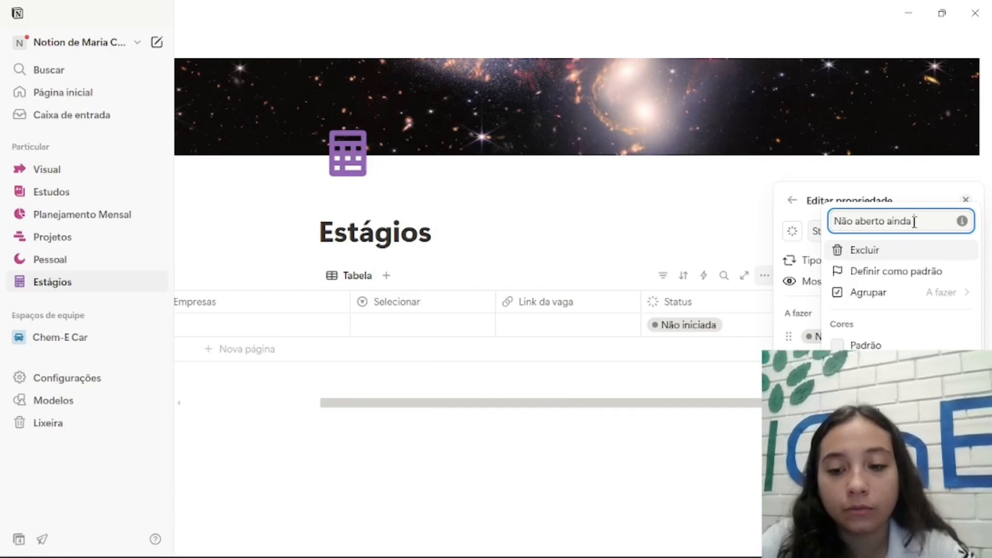
key("Return")
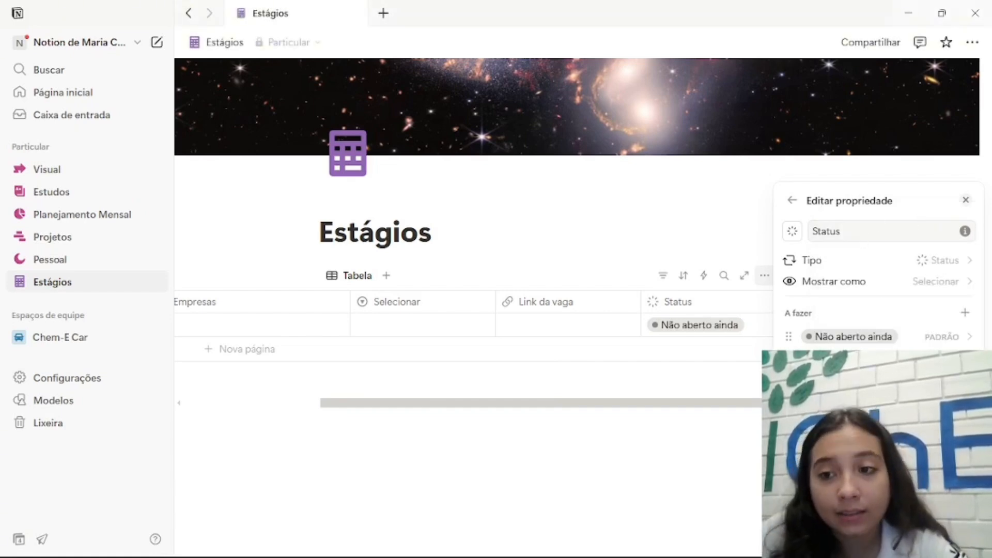
Rename the Status option Em andamento to entrevista agenda.
left_click(925, 389)
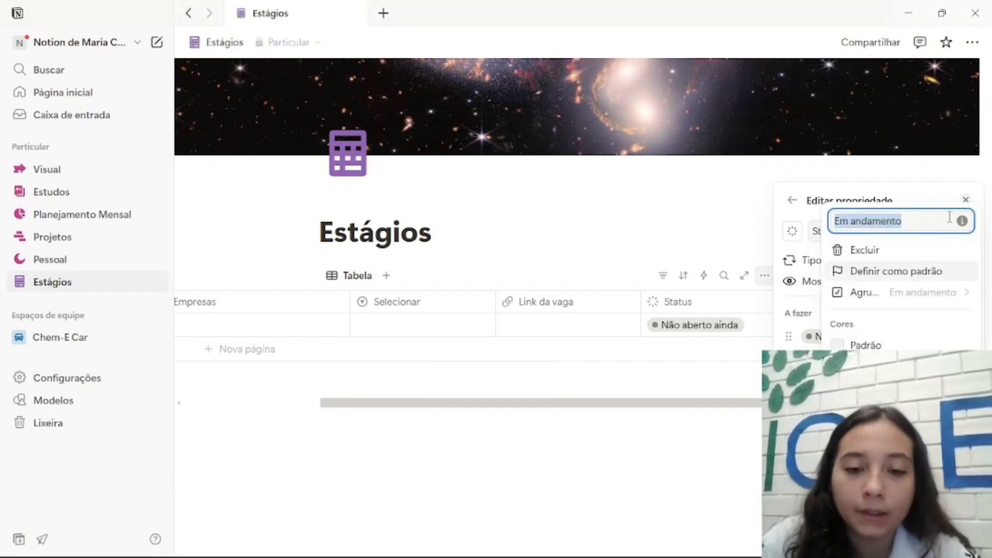
type("entre")
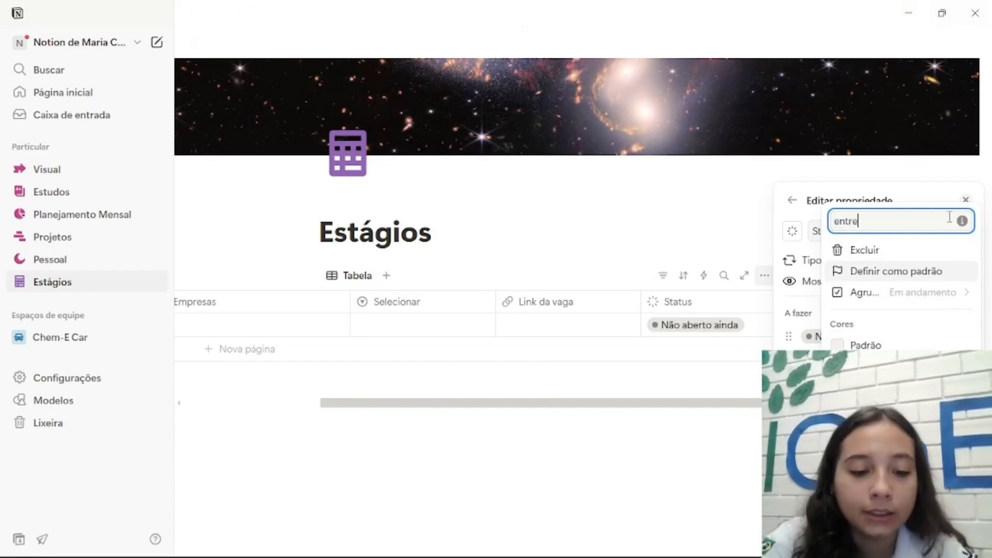
type("vista agenda")
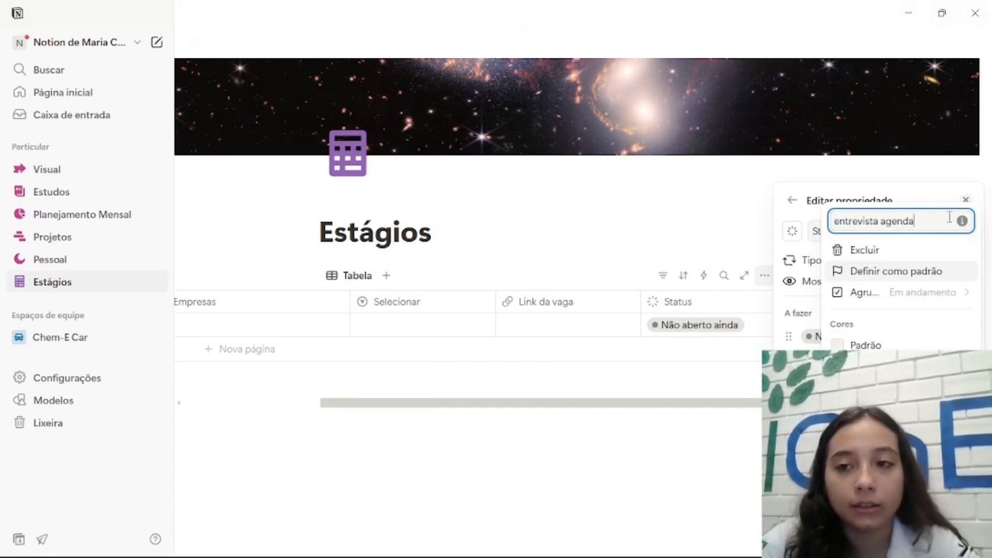
key("Return")
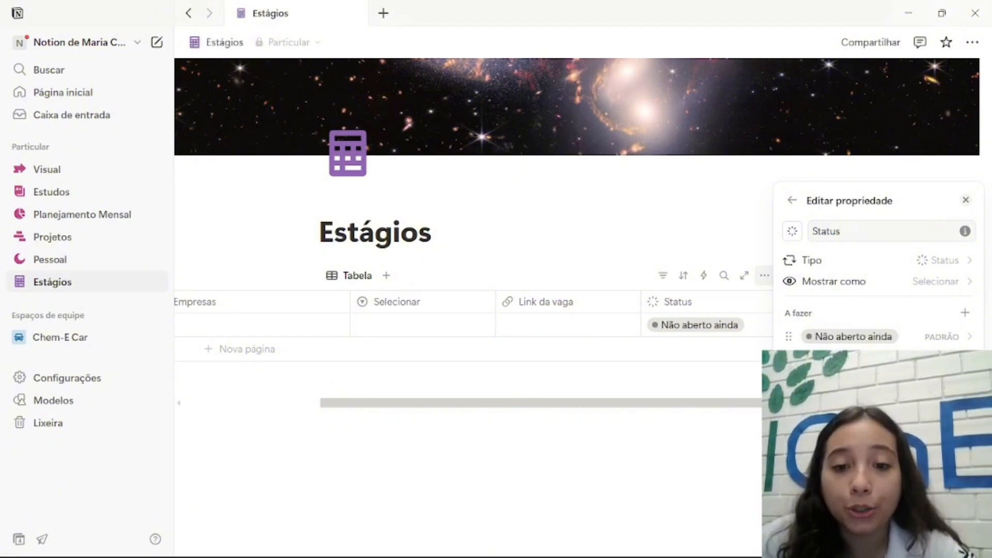
Rename the Status option Concluído to curriculo enviado, close the property settings and check the options offered in the row's Status cell.
left_click(889, 441)
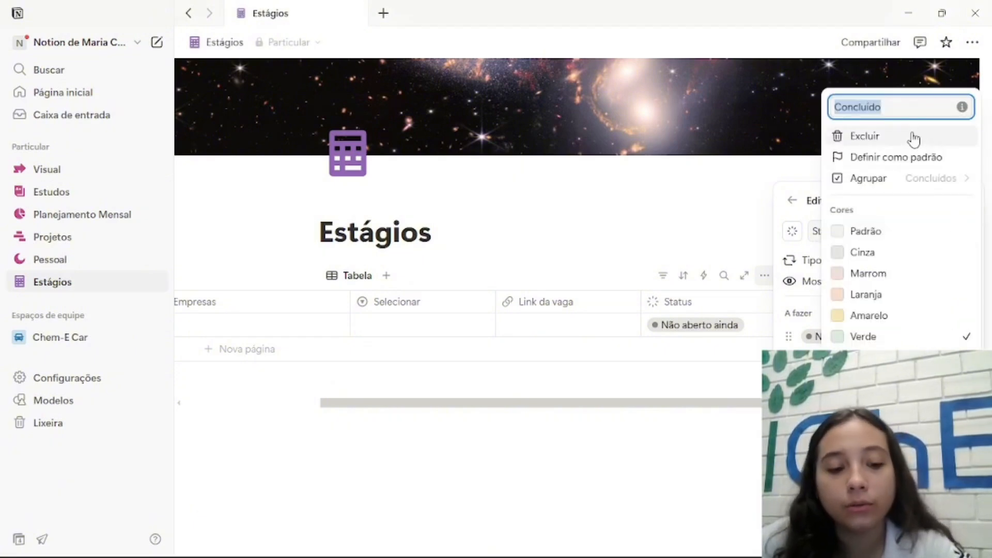
type("curricu")
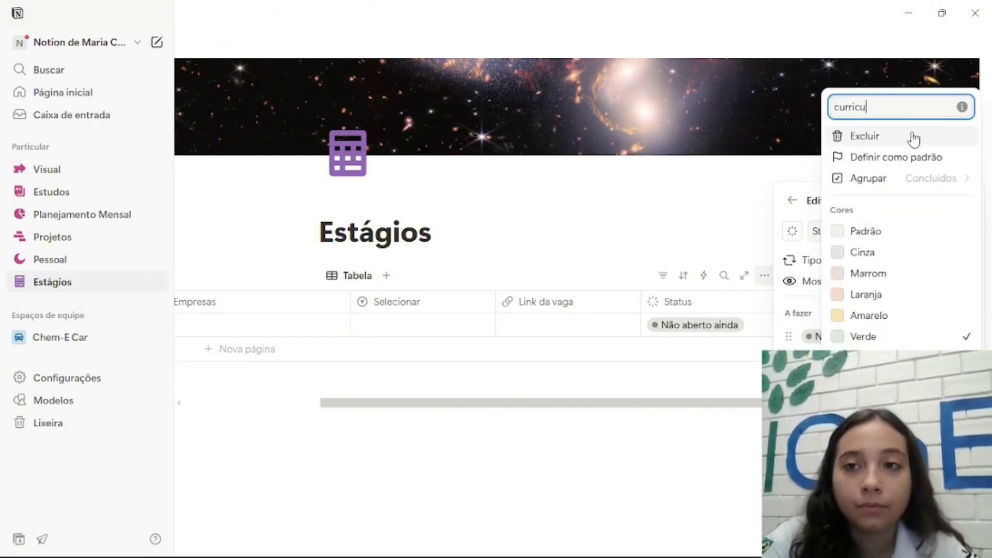
type("lo envia")
key("BackSpace")
type("o en")
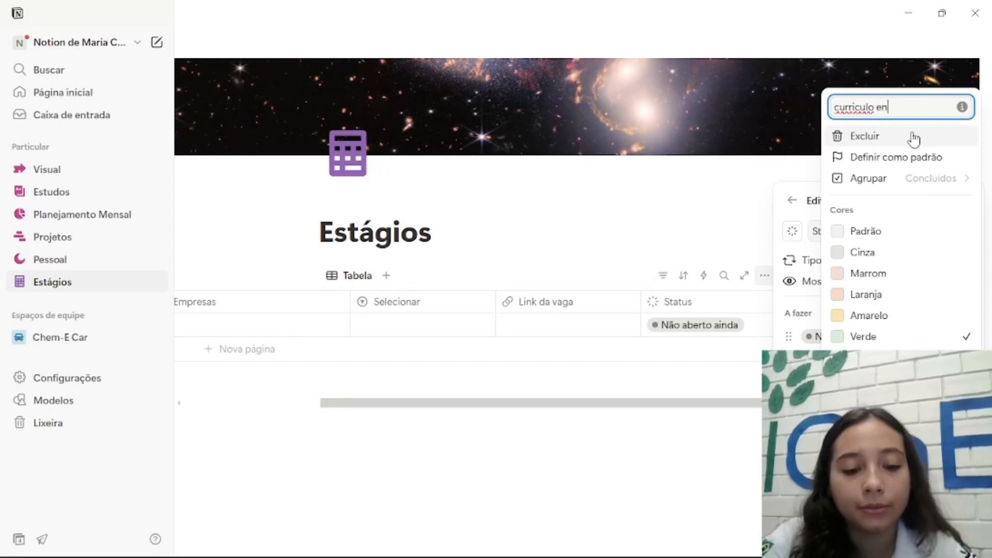
type("viado")
key("Return")
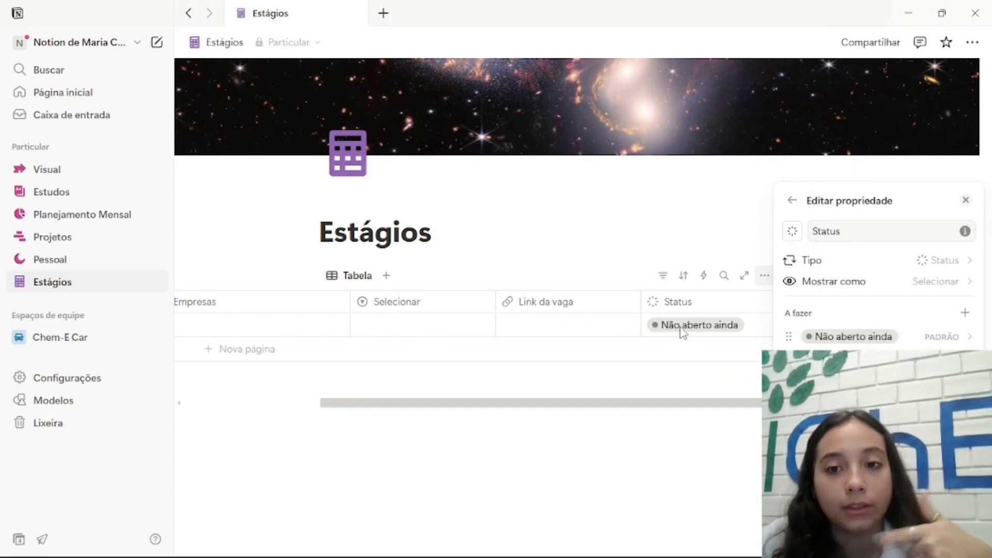
left_click(711, 386)
left_click(725, 330)
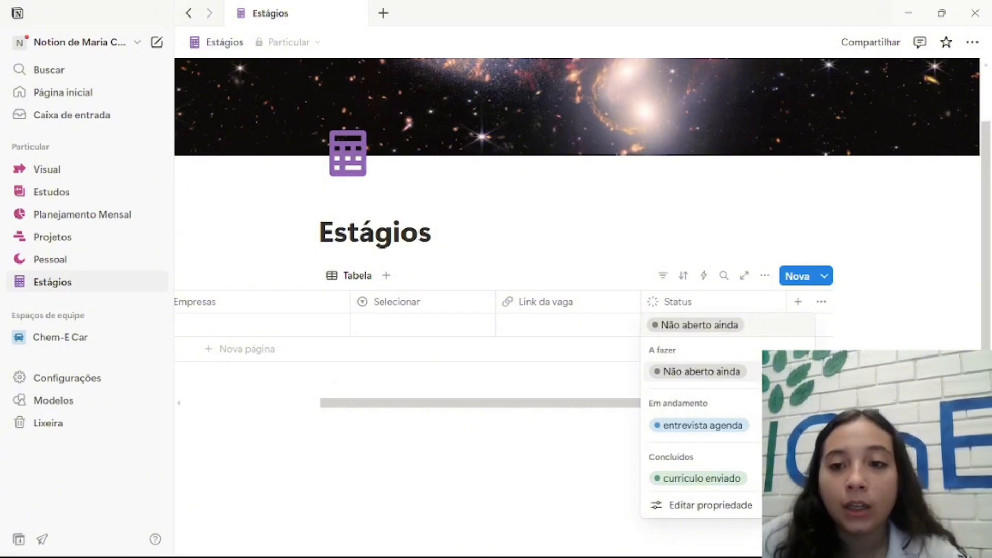
key("Escape")
Add a date property to the table after the Status column.
left_click(797, 301)
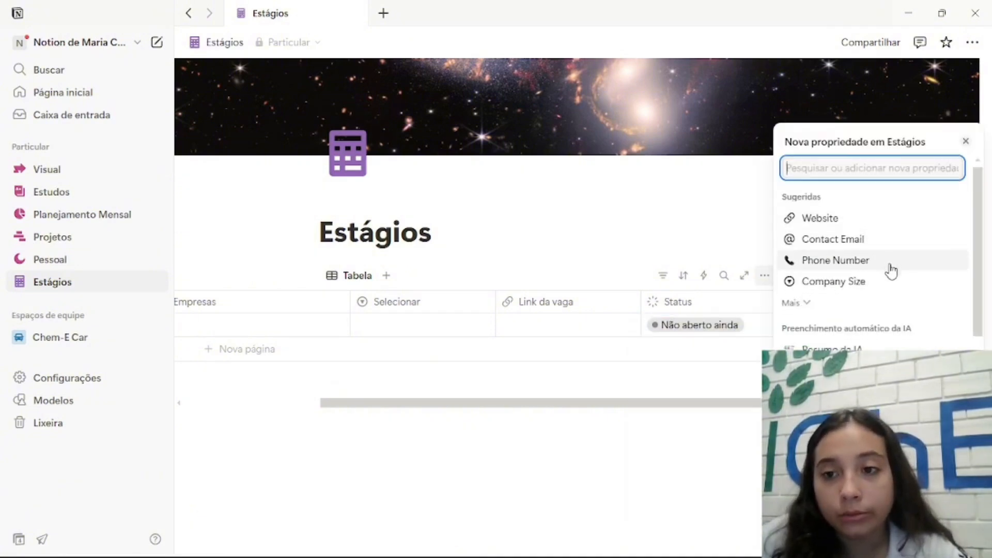
scroll(887, 274, "down", 4)
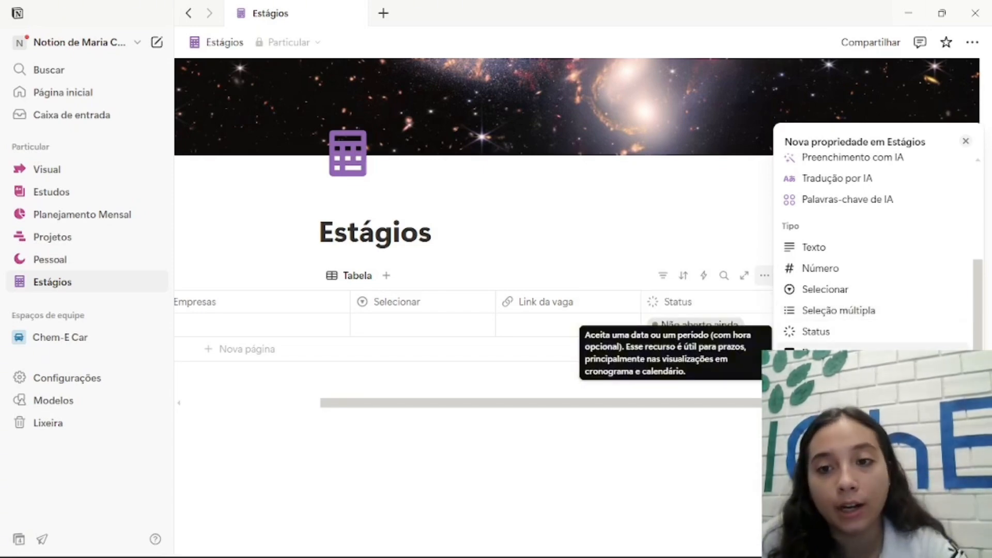
left_click(817, 353)
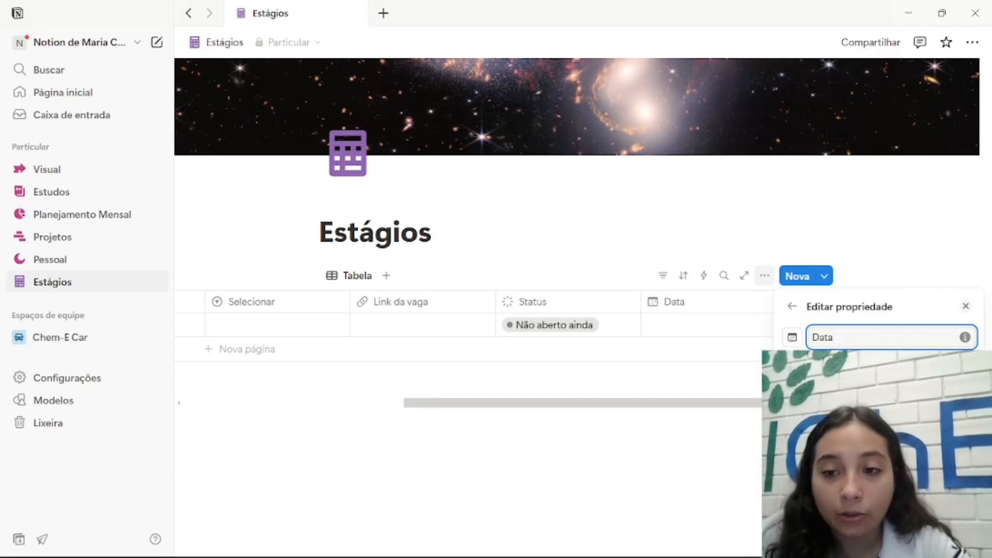
left_click(858, 382)
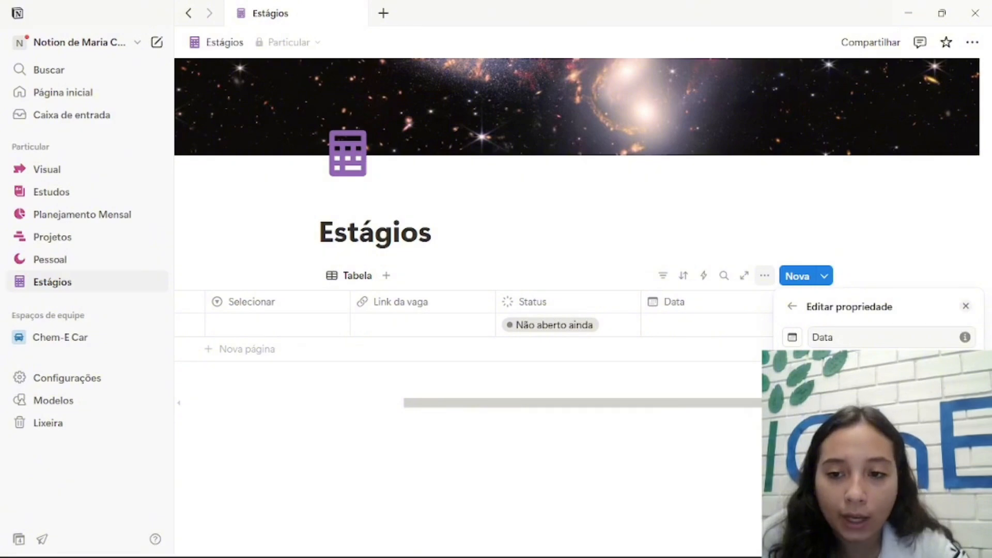
Rename the new date property Data to Prazo and close its settings.
left_click(834, 337)
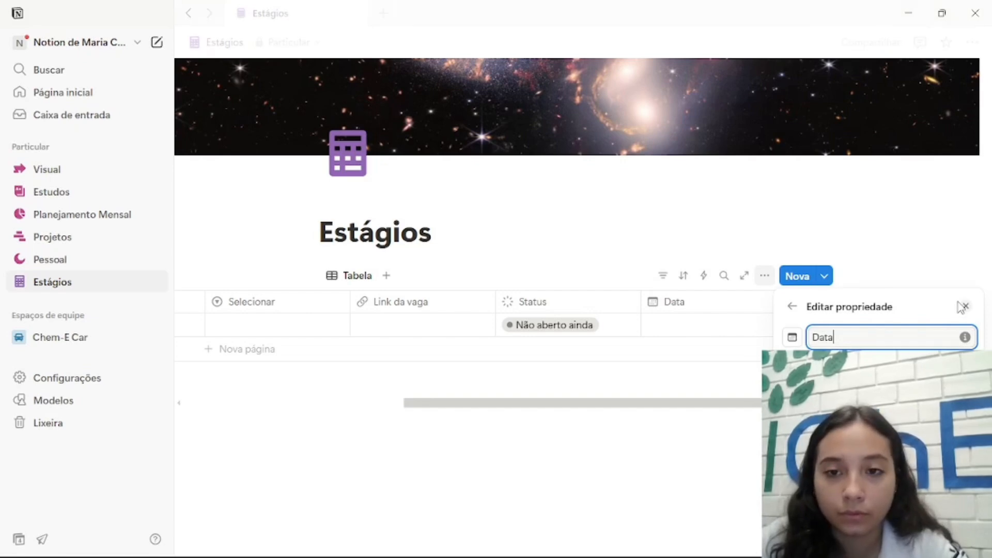
key("BackSpace")
key("BackSpace")
key("BackSpace")
key("BackSpace")
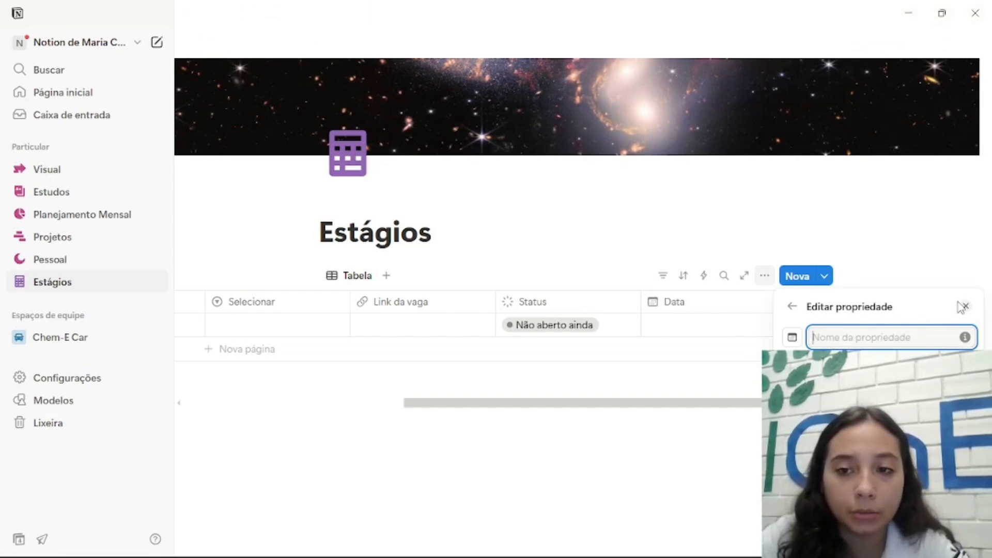
key("Caps_Lock")
type("P")
key("Caps_Lock")
type("razo")
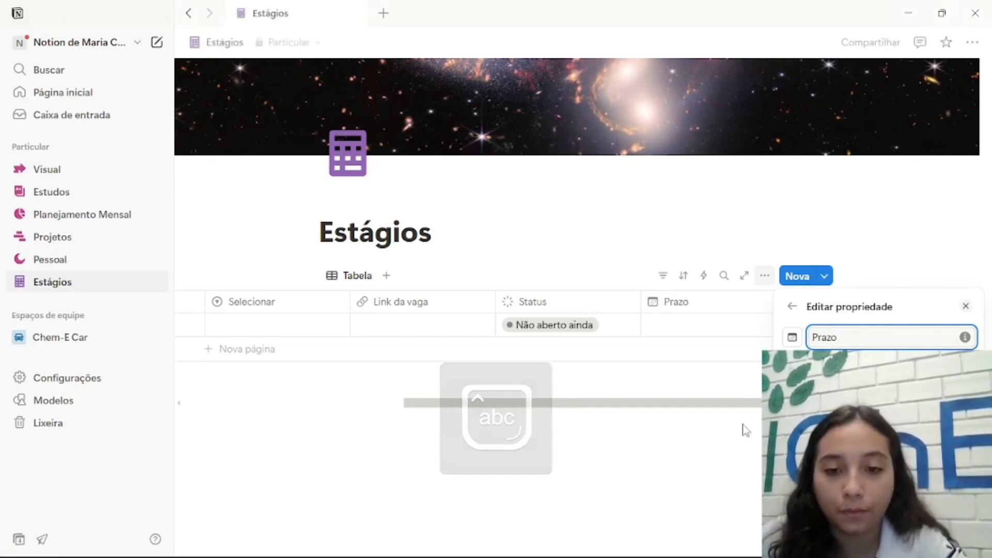
left_click(754, 387)
Add a text property named Observação after the Prazo column and close its settings.
left_click(799, 302)
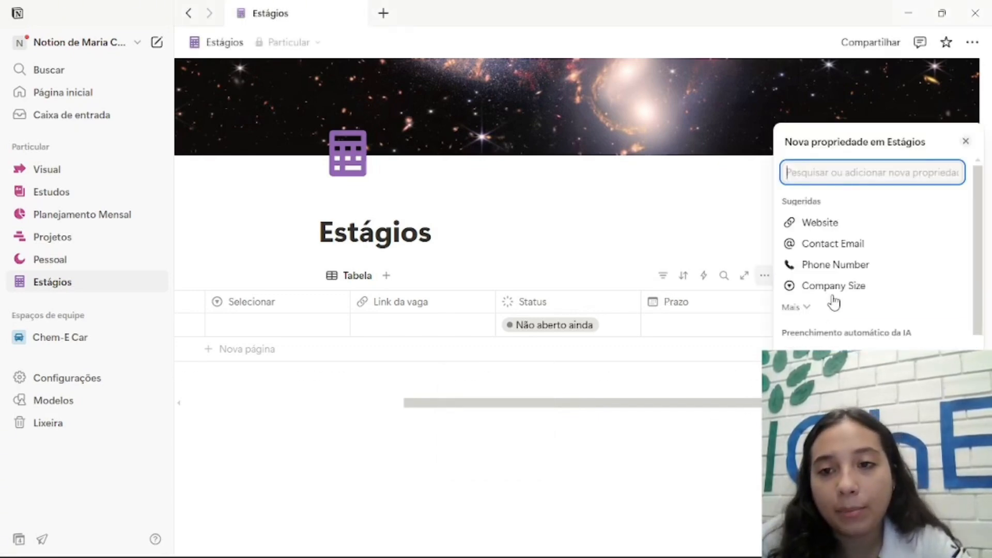
scroll(835, 290, "down", 5)
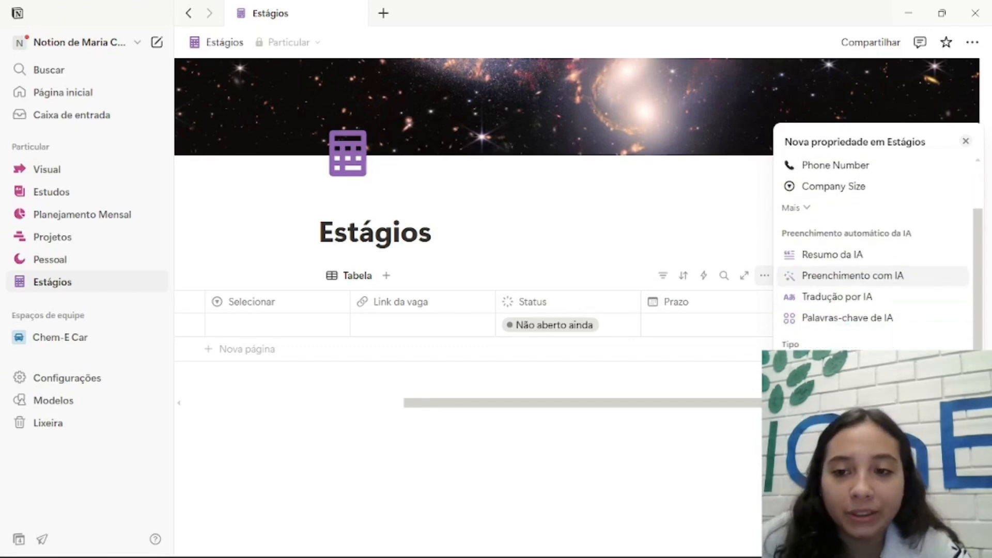
left_click(835, 323)
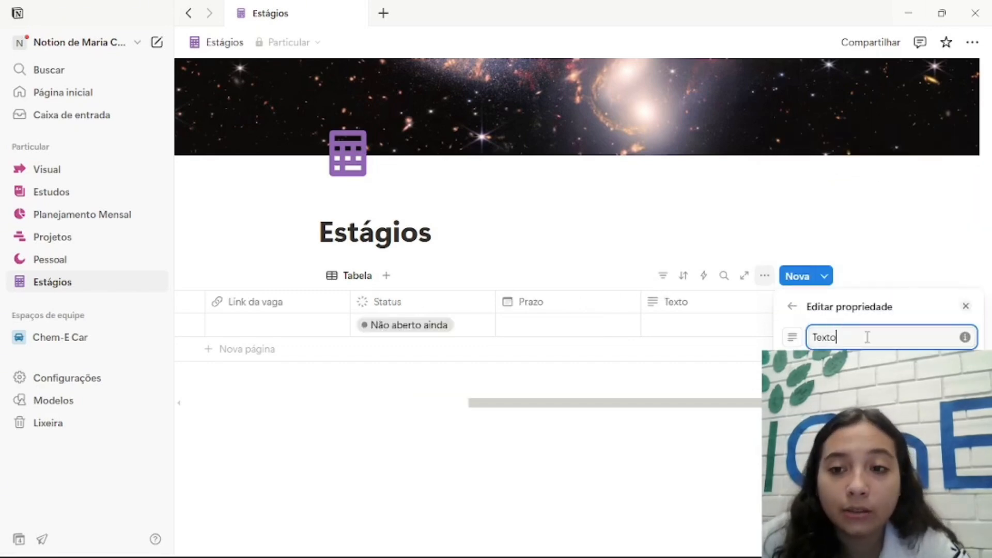
double_click(819, 336)
key("BackSpace")
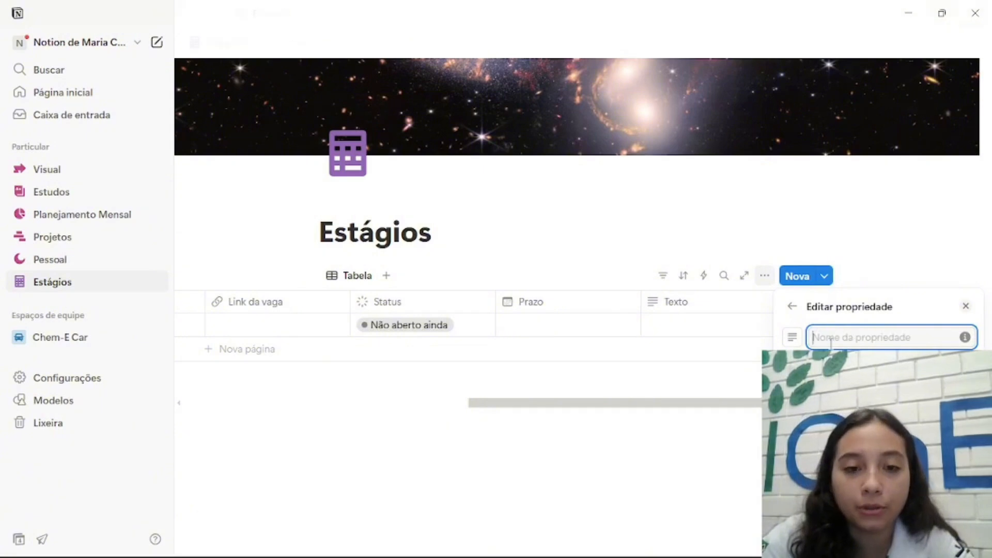
type("O")
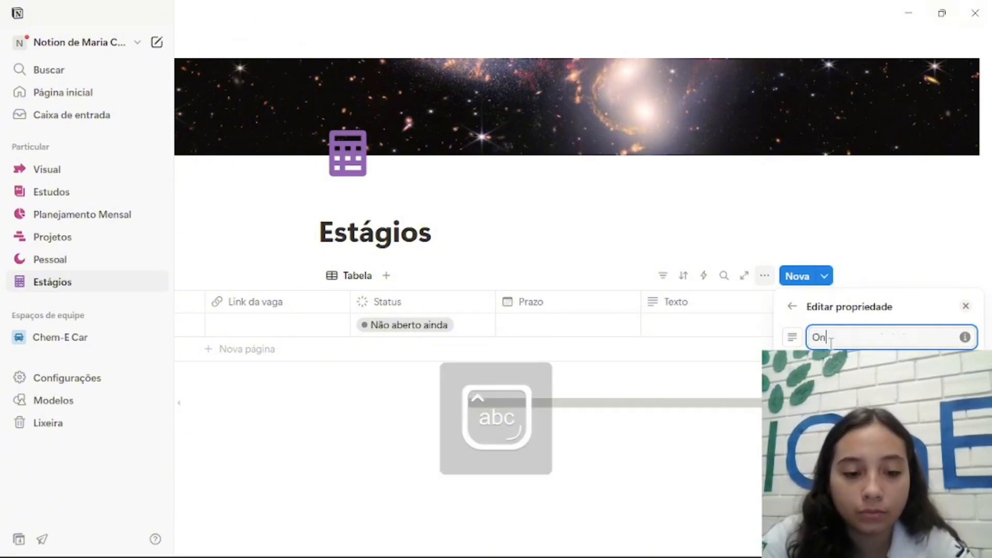
type("bservação")
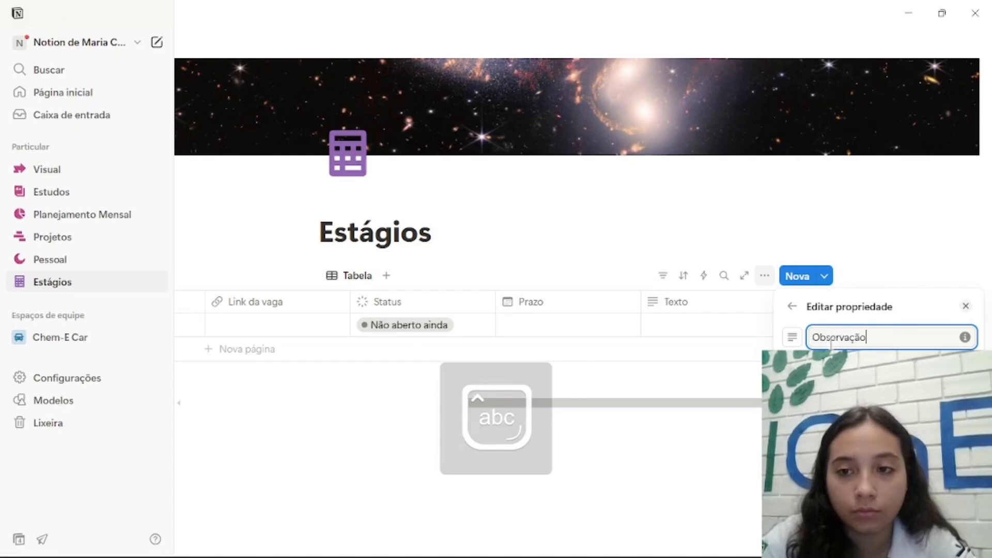
left_click(568, 364)
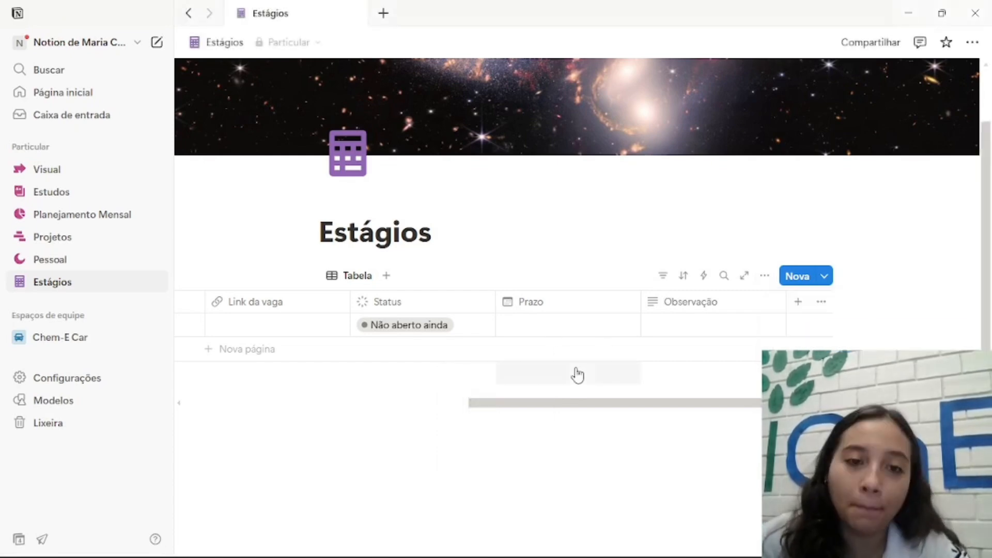
Enter petrobras as the company in the first table row and choose engenharia de processos in its Selecionar column.
scroll(511, 330, "left", 6)
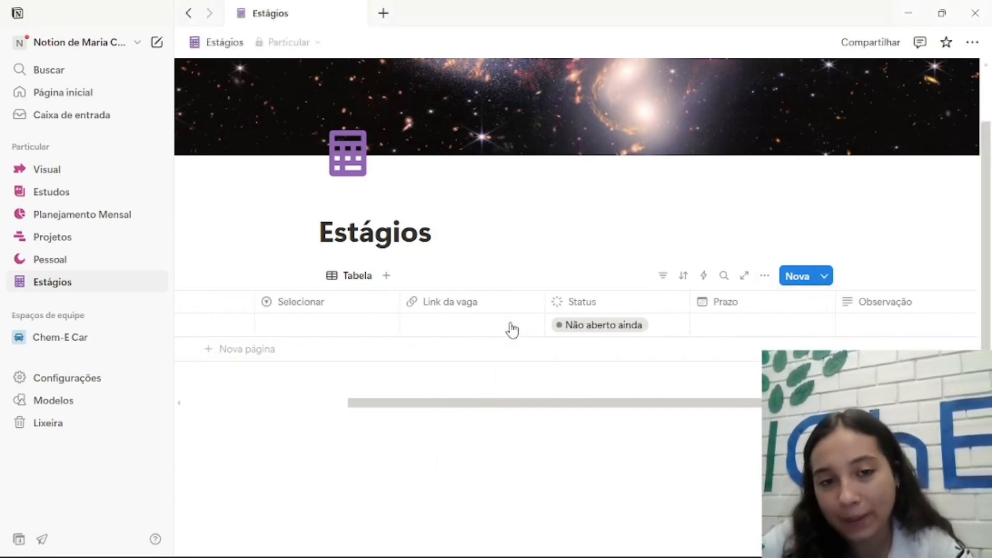
scroll(512, 329, "left", 3)
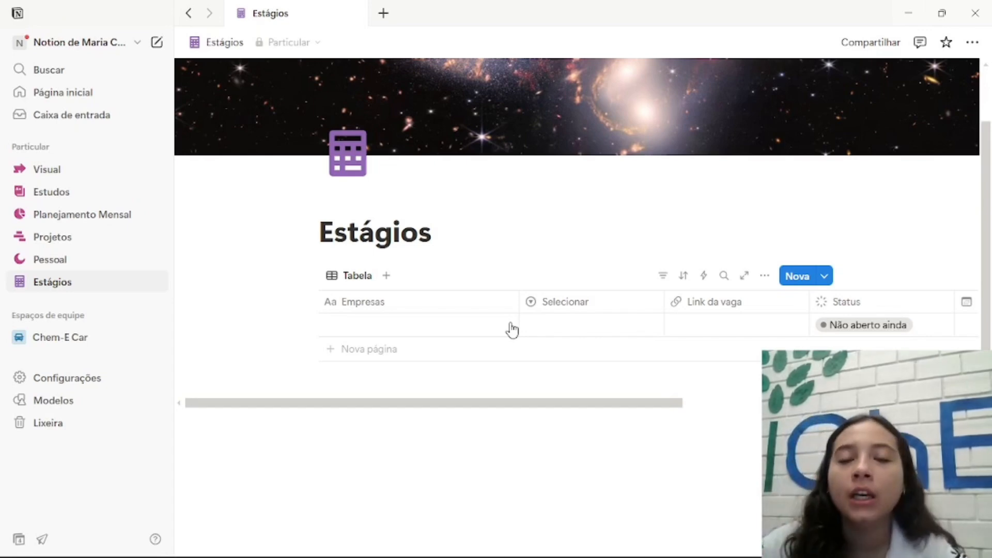
left_click(414, 327)
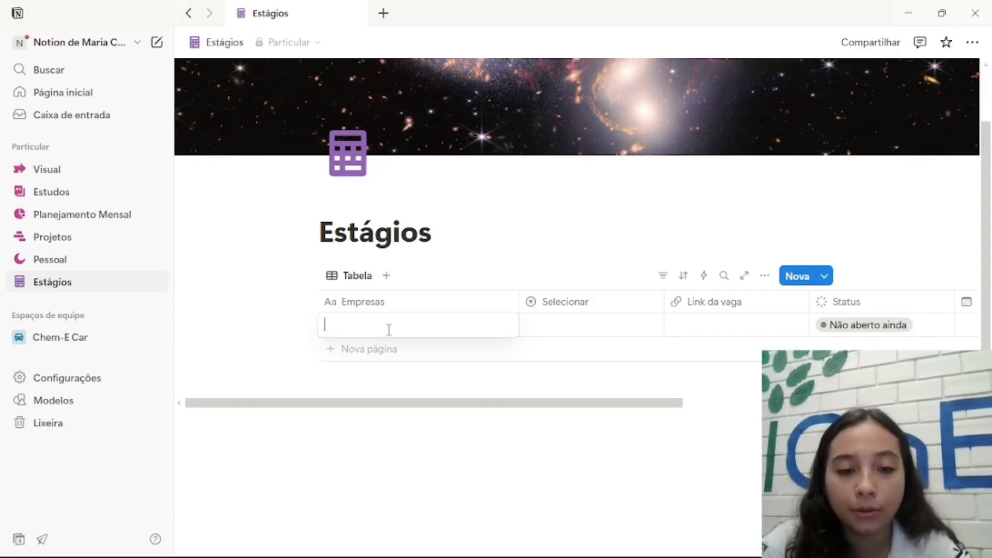
type("petrobras")
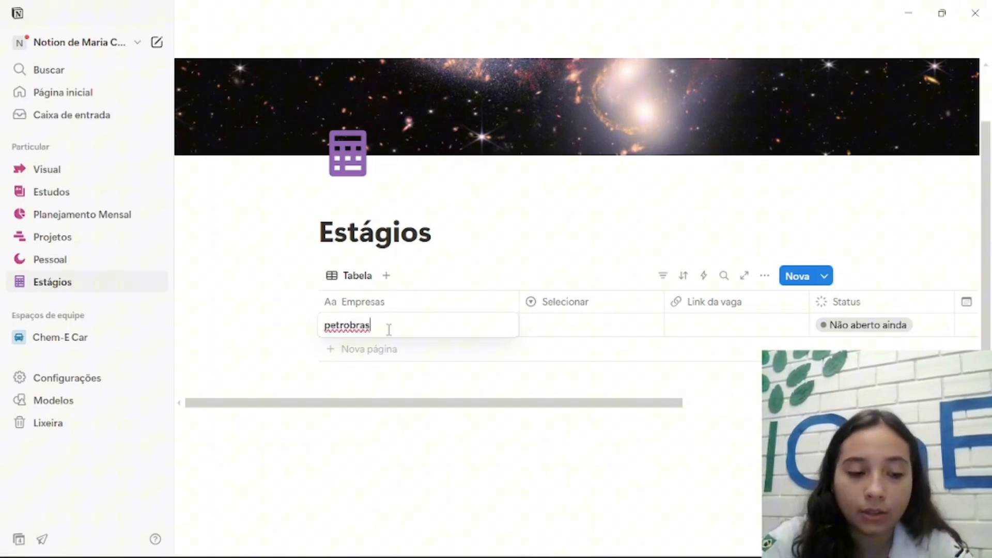
key("Tab")
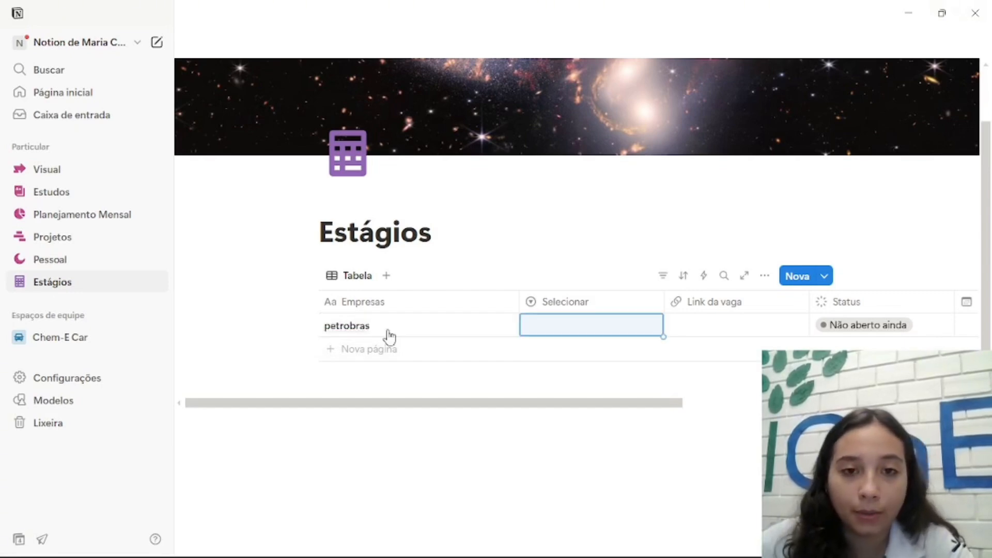
left_click(583, 324)
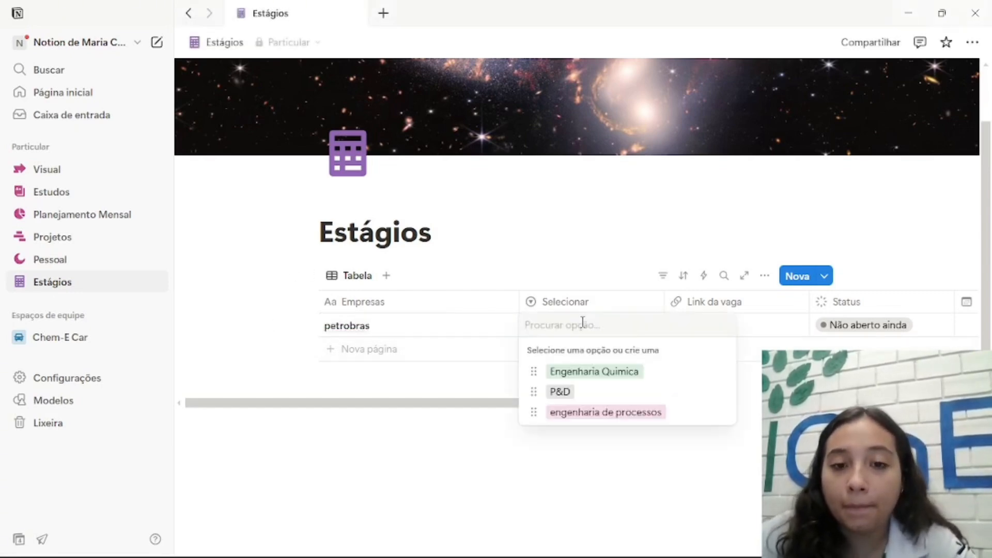
left_click(642, 415)
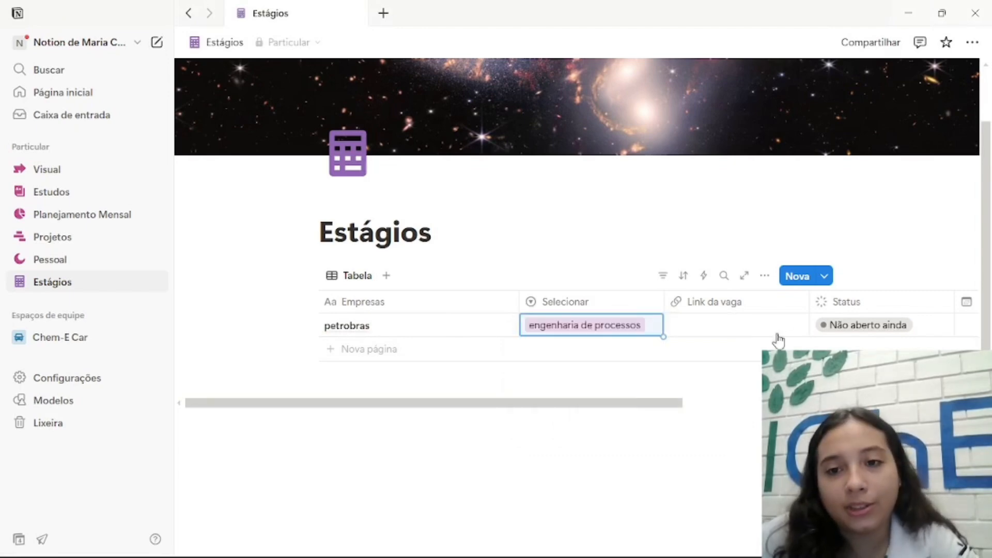
Set the petrobras row's Status to entrevista agenda and its Prazo to 18/06/2025.
scroll(646, 347, "right", 3)
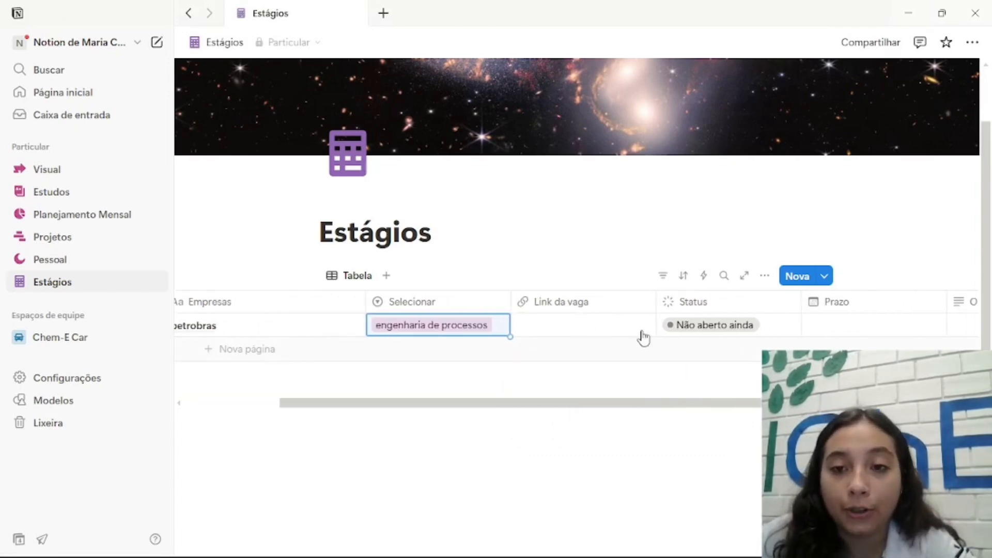
scroll(651, 336, "right", 2)
left_click(673, 327)
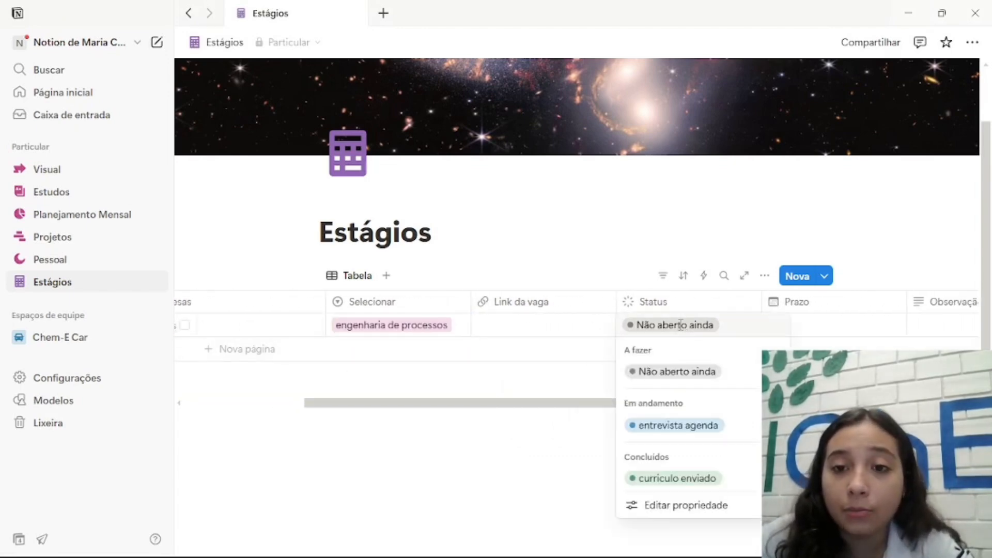
left_click(736, 428)
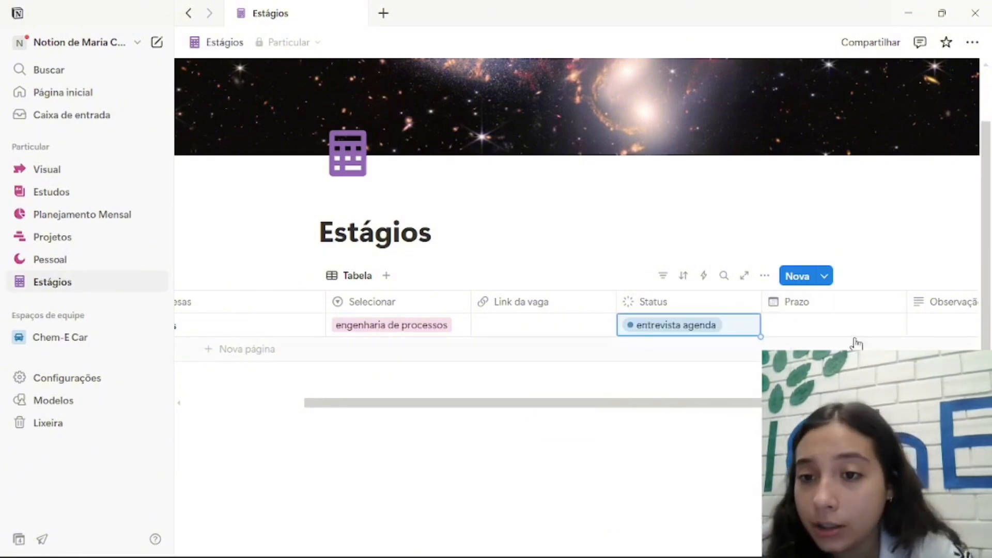
left_click(848, 326)
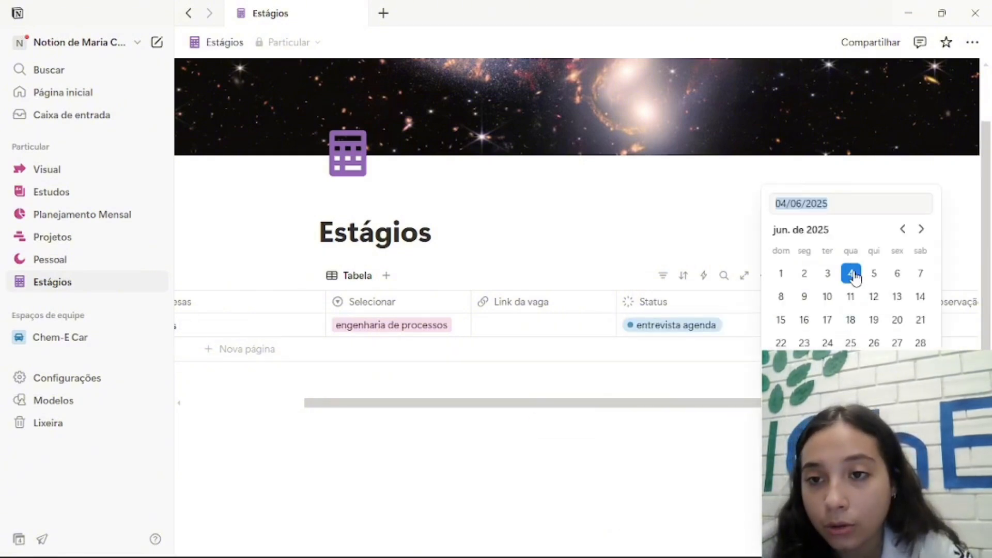
left_click(850, 320)
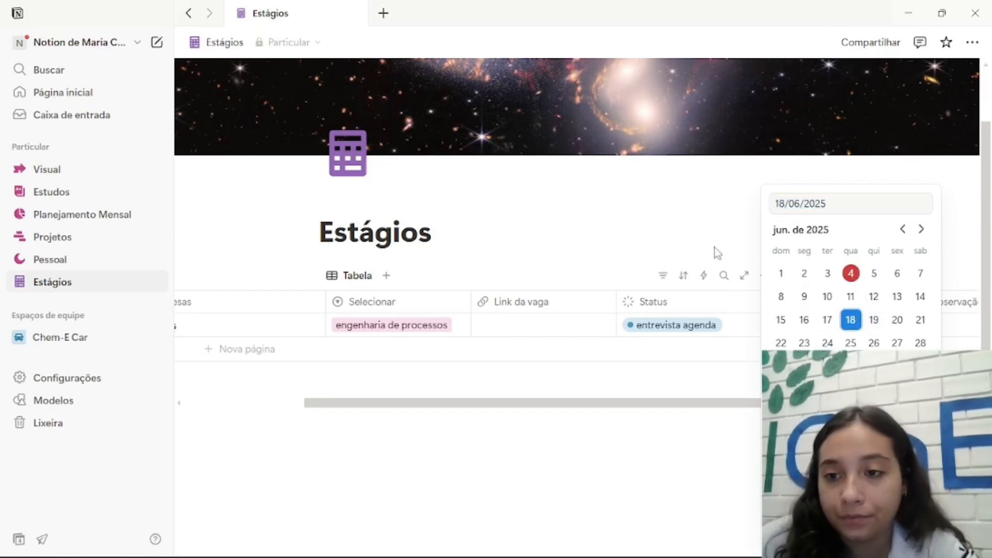
left_click(954, 174)
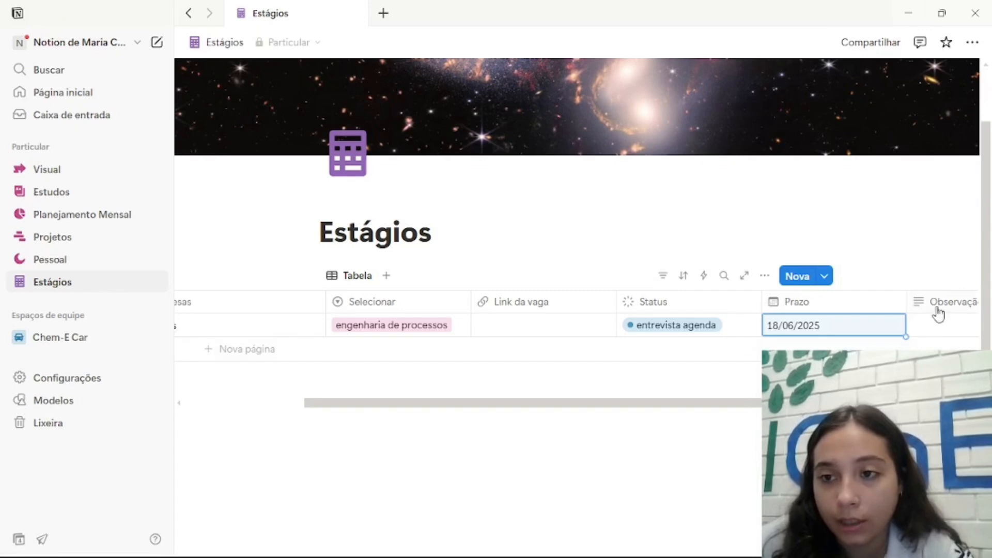
Enter monitorar email as the petrobras row's Observação and look across the completed row.
scroll(878, 323, "right", 3)
left_click(826, 326)
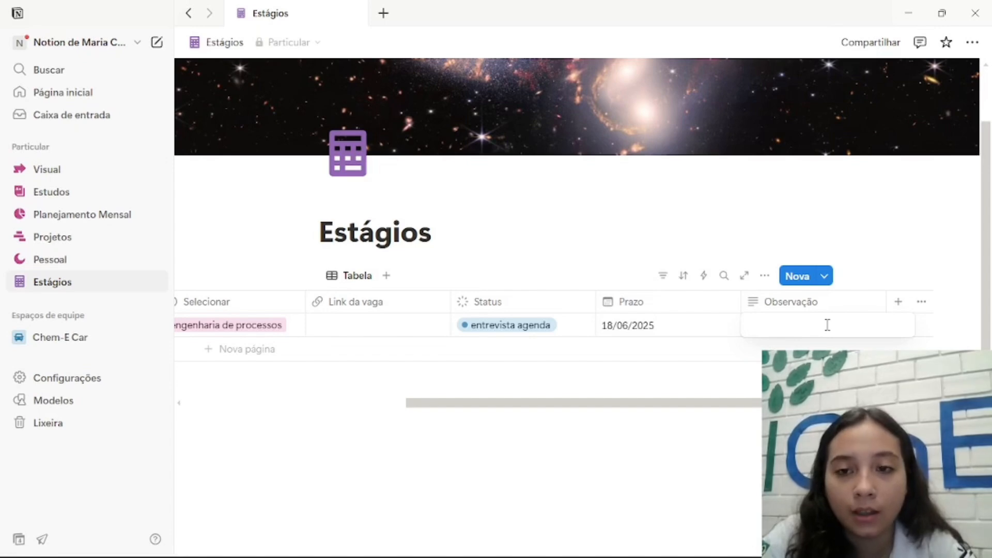
type("n")
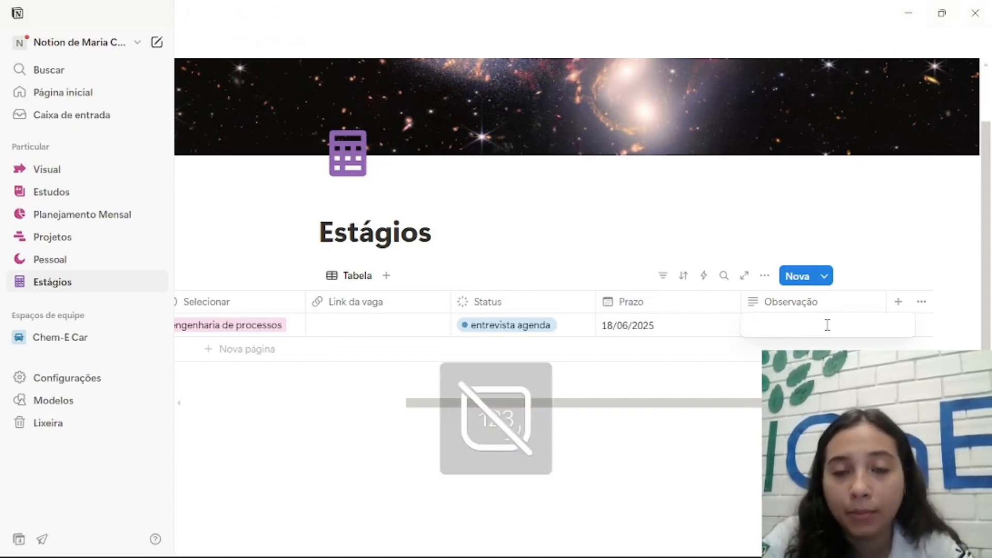
type("monit")
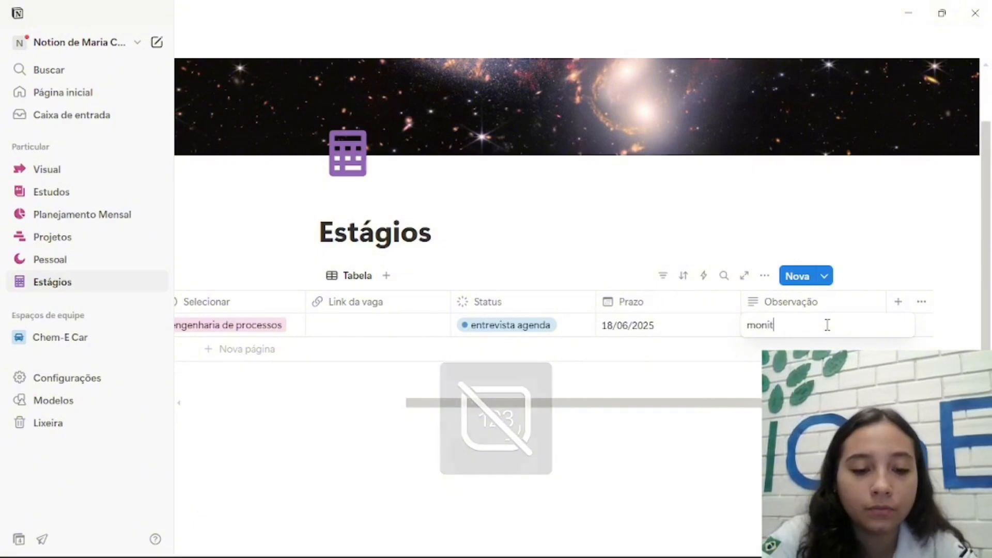
type("orar email")
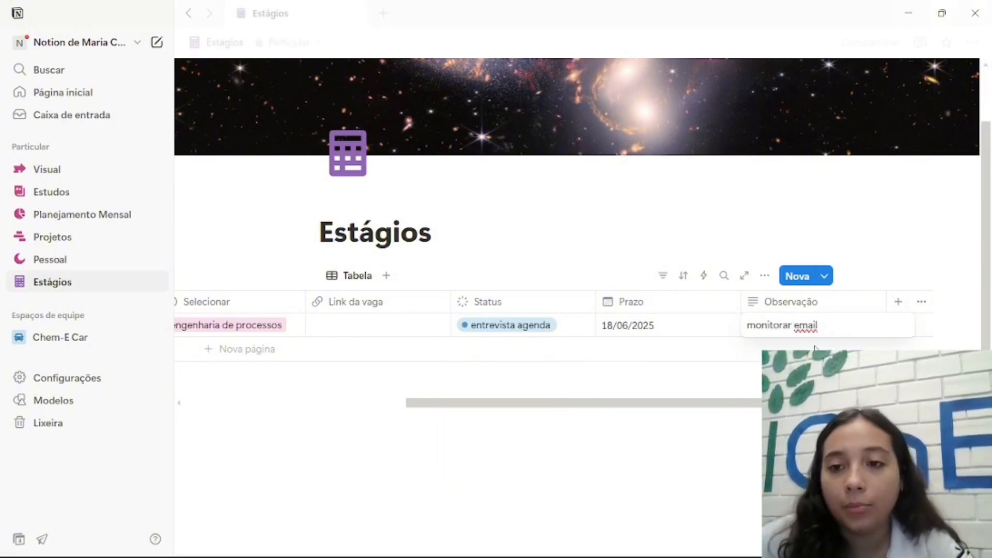
key("Escape")
scroll(704, 377, "left", 5)
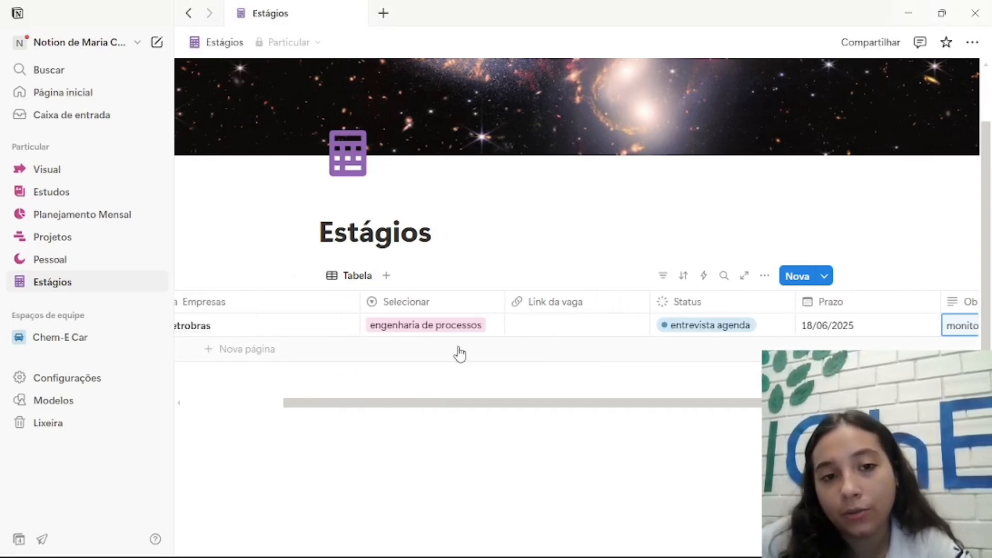
scroll(646, 347, "right", 5)
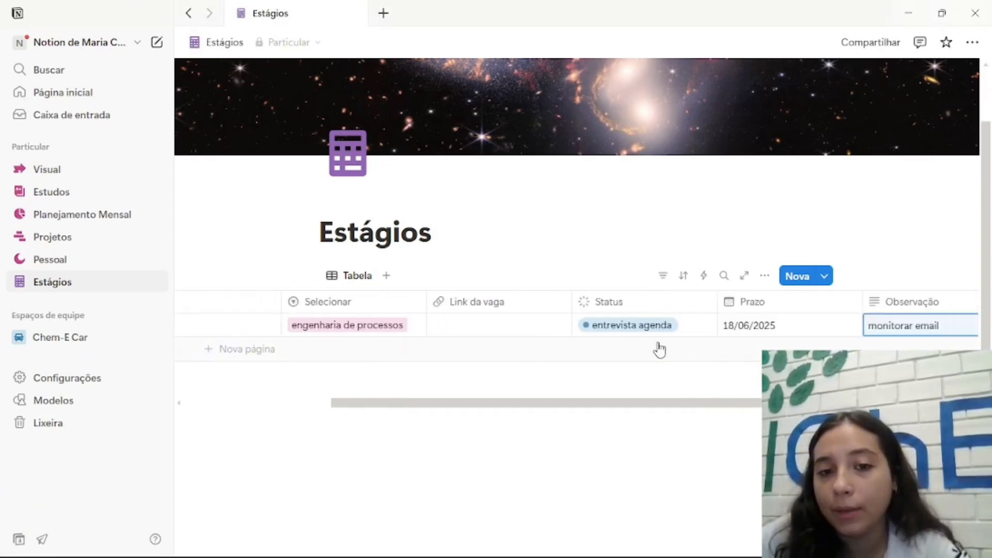
scroll(411, 347, "left", 4)
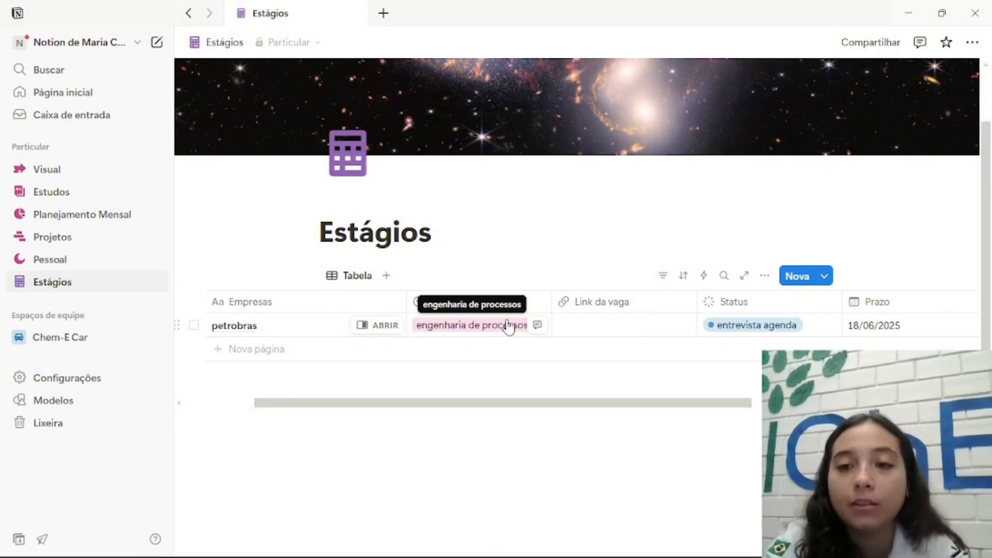
Open the Física 3 page under Estudos and insert an Arquivo block below the existing exercise list PDF.
left_click(20, 192)
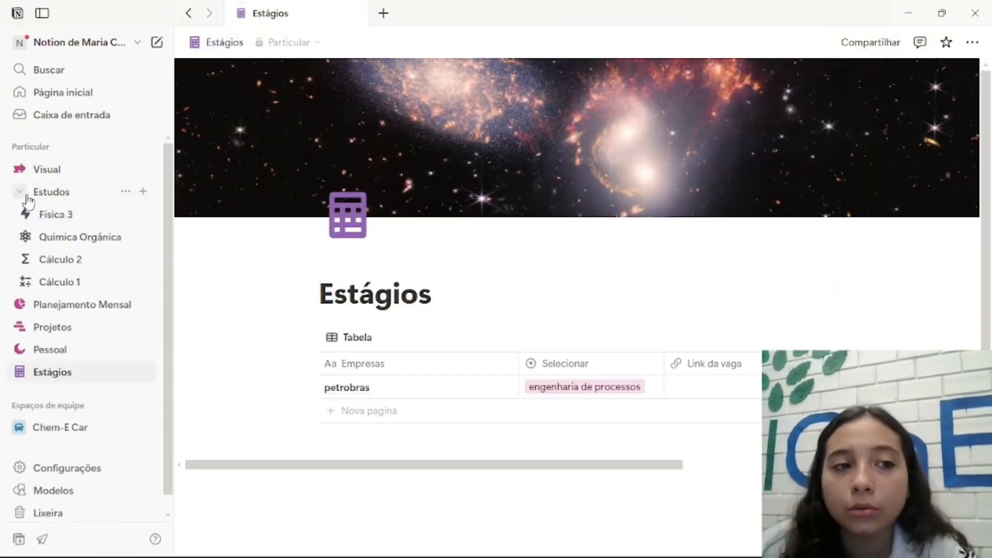
left_click(60, 220)
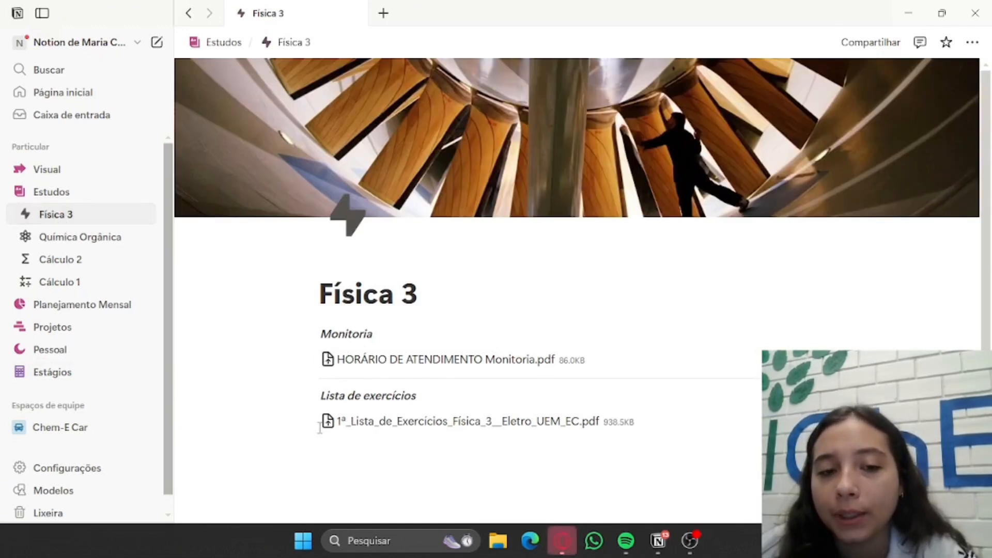
left_click(292, 447)
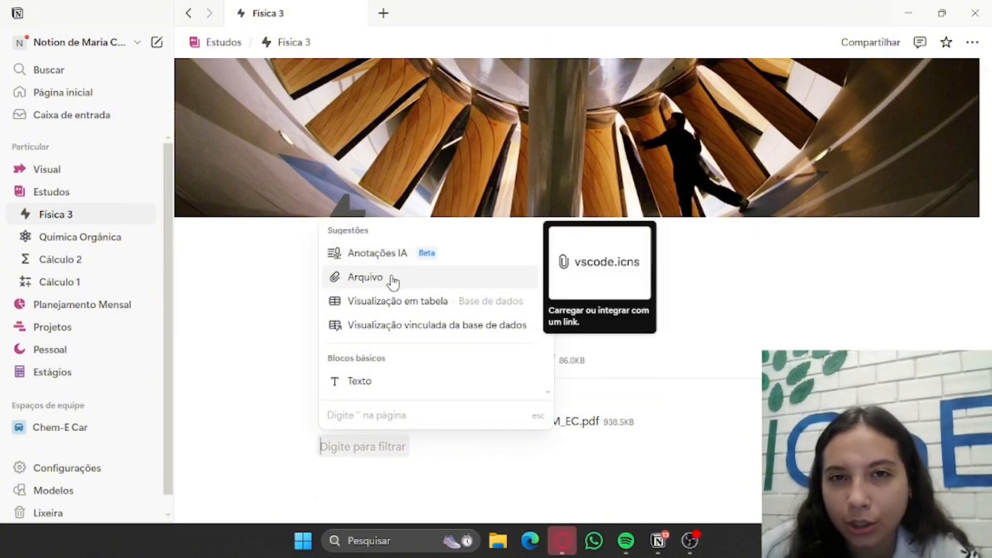
scroll(393, 281, "down", 6)
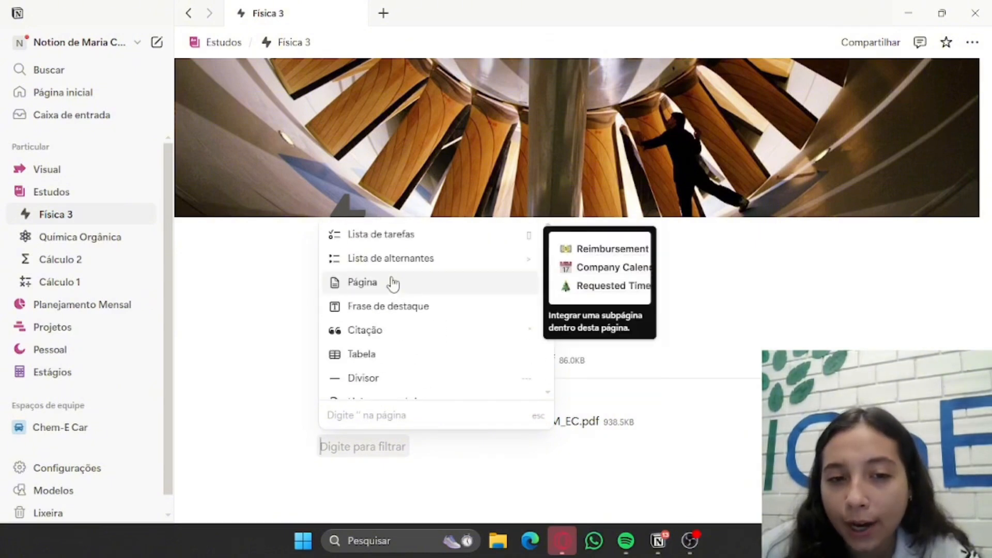
scroll(392, 284, "down", 5)
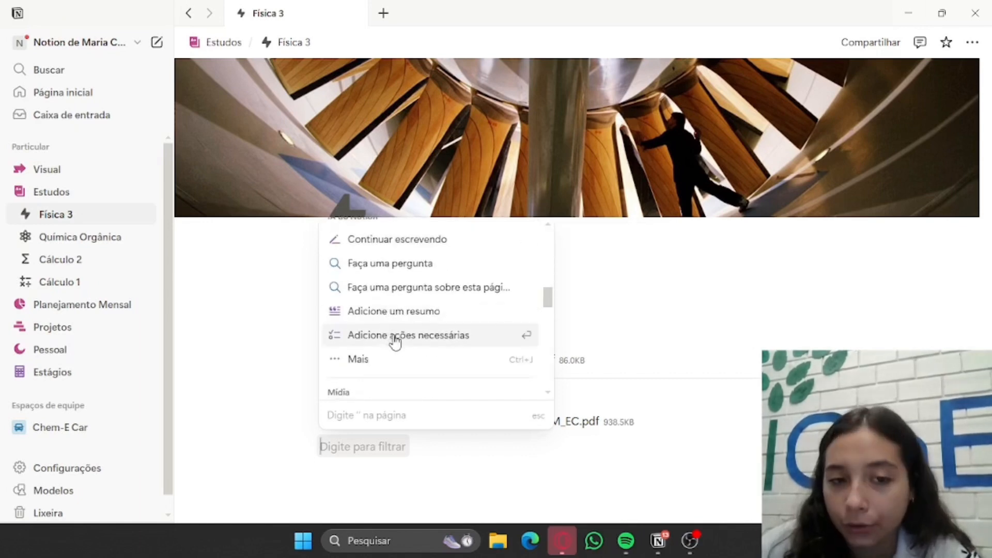
scroll(396, 341, "down", 5)
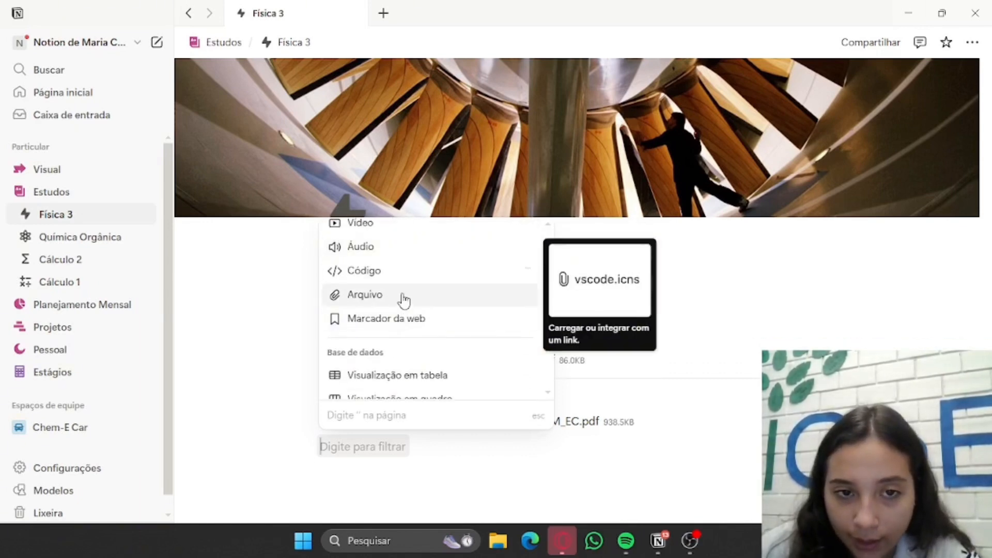
scroll(401, 299, "up", 3)
scroll(383, 330, "down", 2)
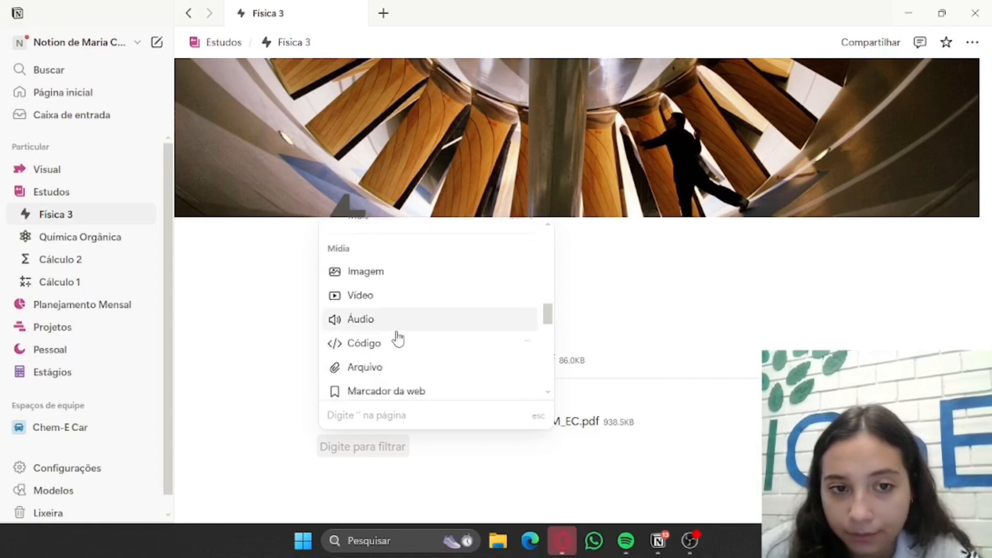
scroll(398, 331, "down", 2)
left_click(400, 299)
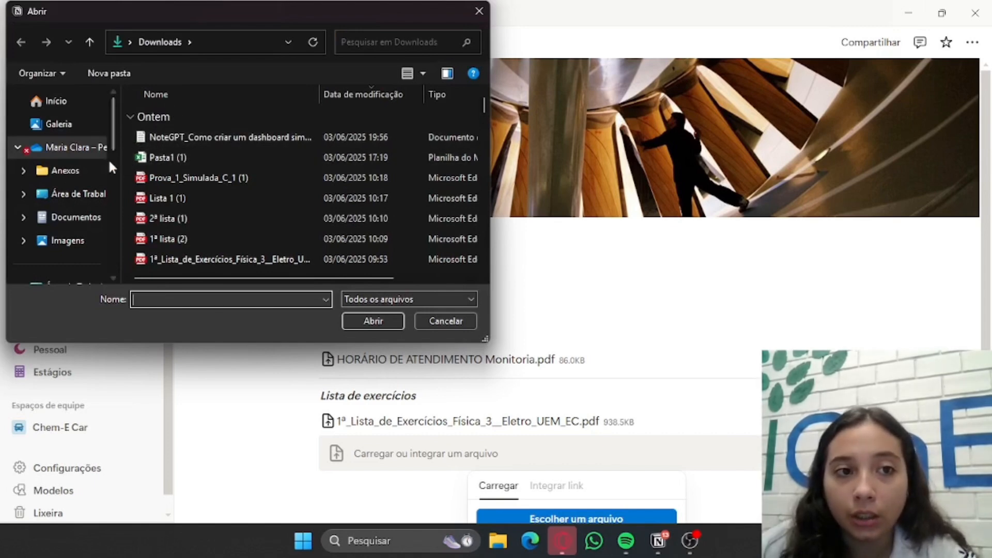
Upload the file Prova_1_Simulada_C_1 (1) from Downloads into the new file block.
left_click(179, 148)
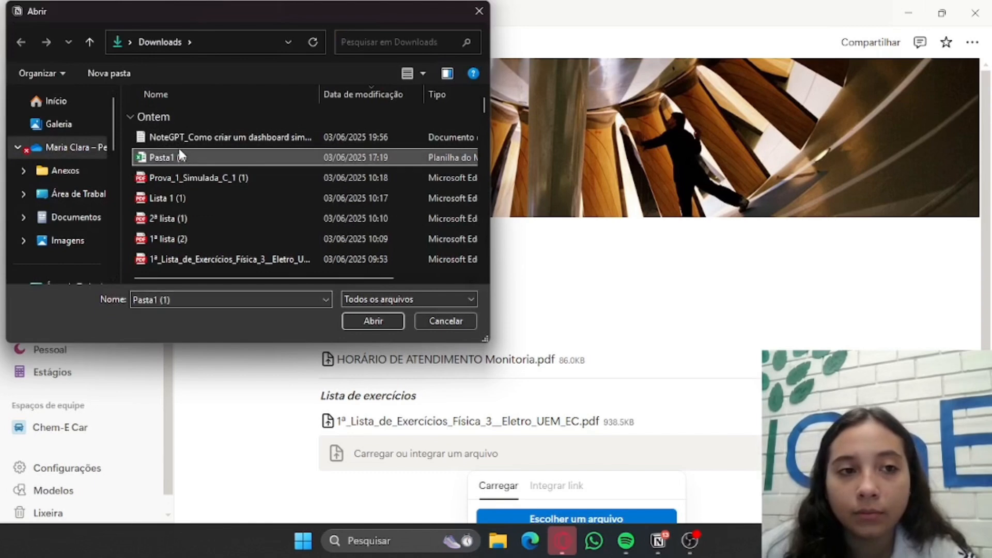
left_click(204, 180)
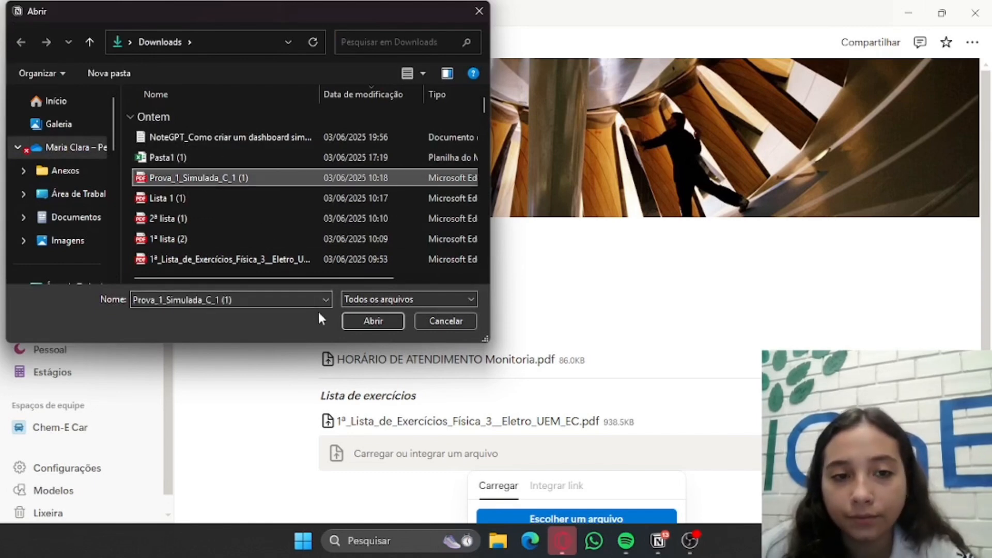
left_click(387, 321)
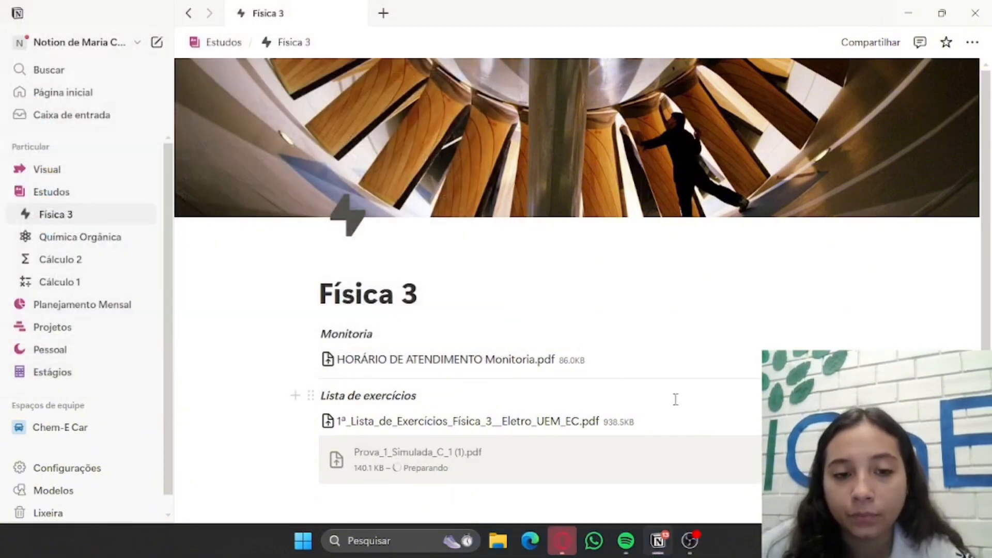
scroll(675, 398, "down", 3)
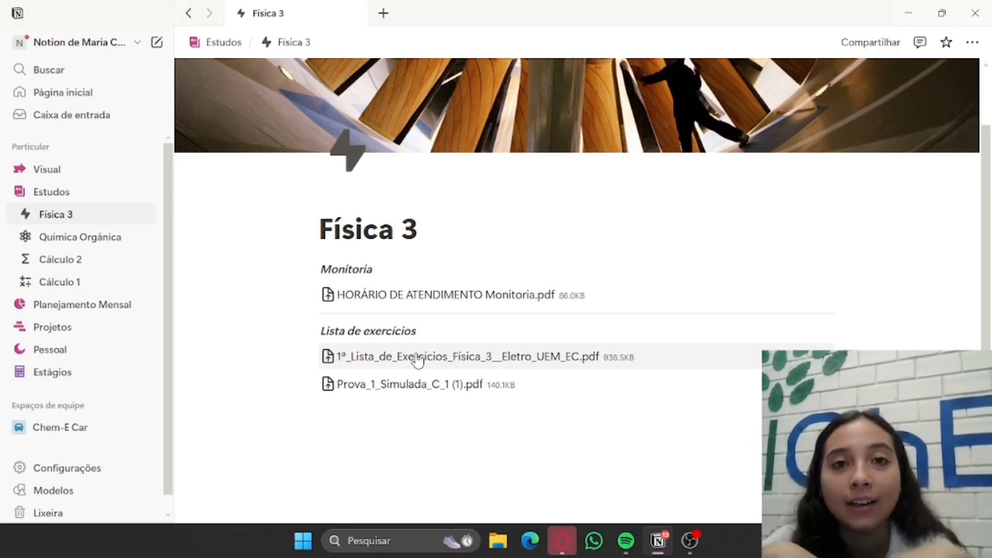
Open the uploaded Prova_1_Simulada_C_1 (1).pdf in the Opera GX browser, view it maximized and enlarged, and return to Notion.
left_click(461, 396)
mouse_move(563, 540)
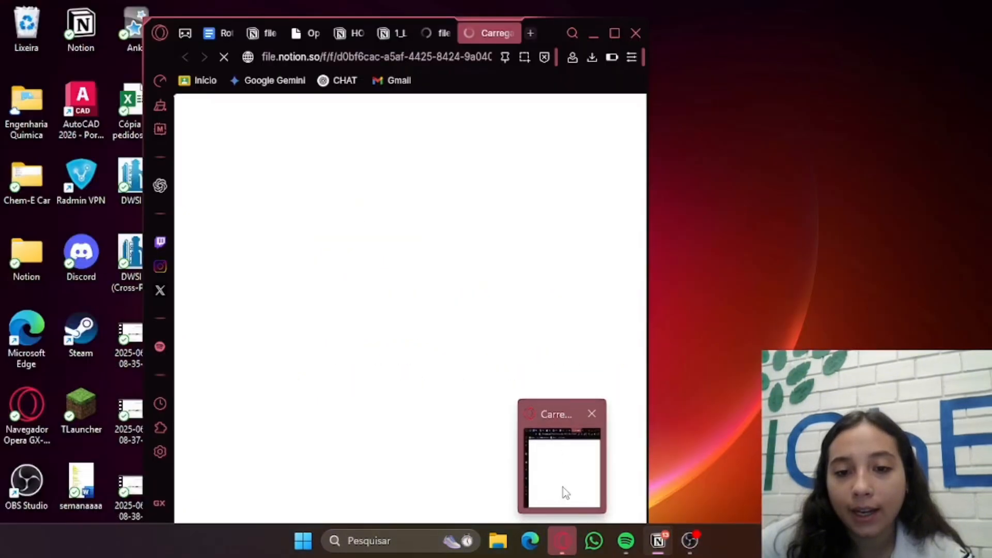
left_click(563, 488)
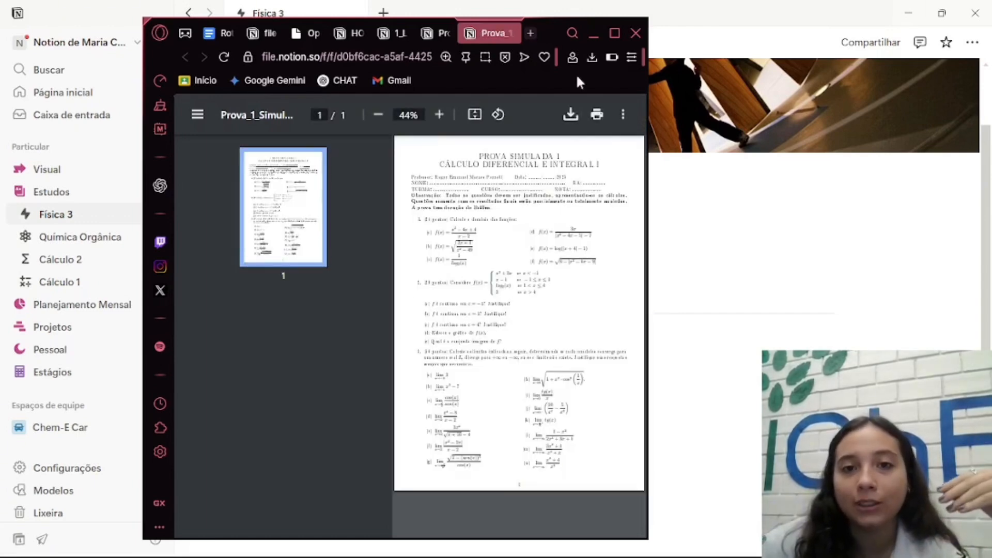
left_click(614, 32)
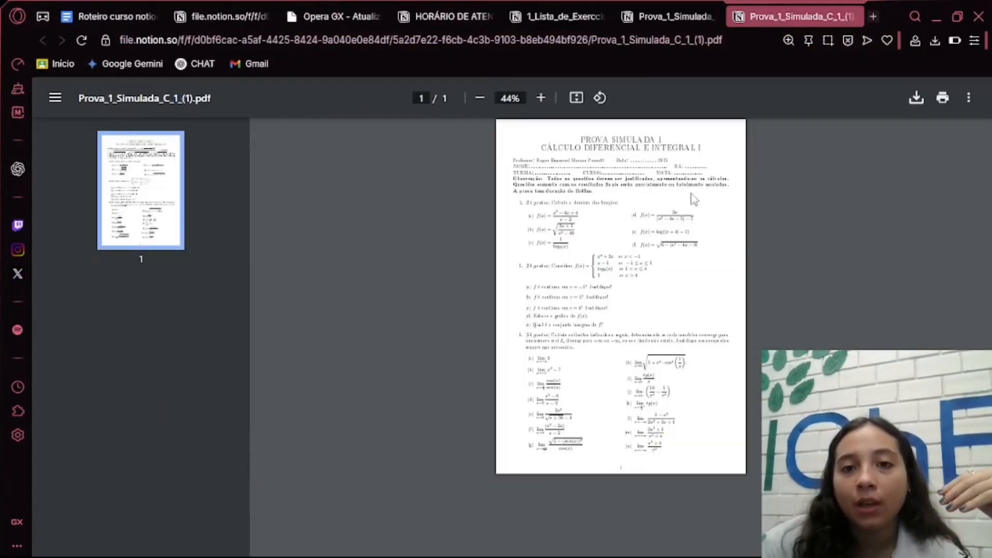
scroll(674, 231, "up", 3)
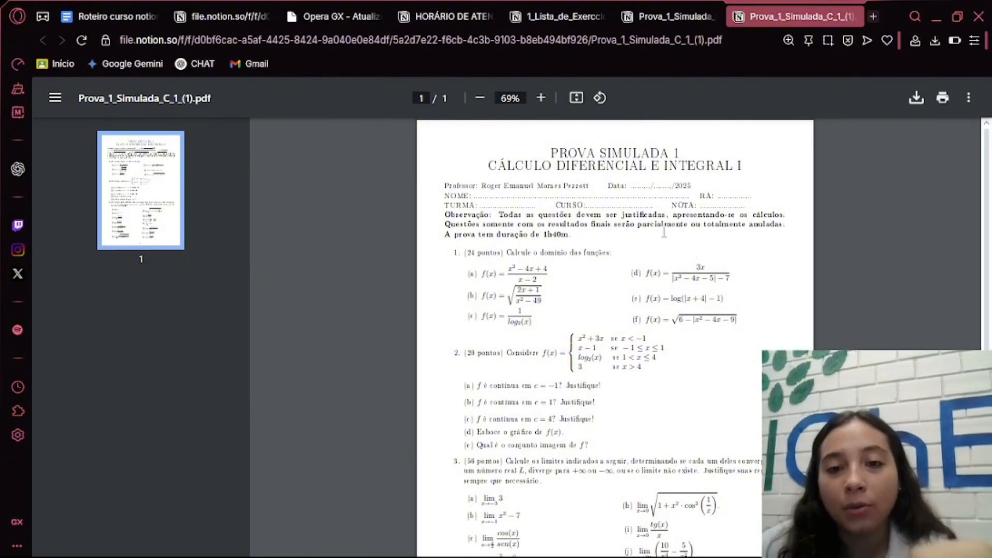
left_click(937, 17)
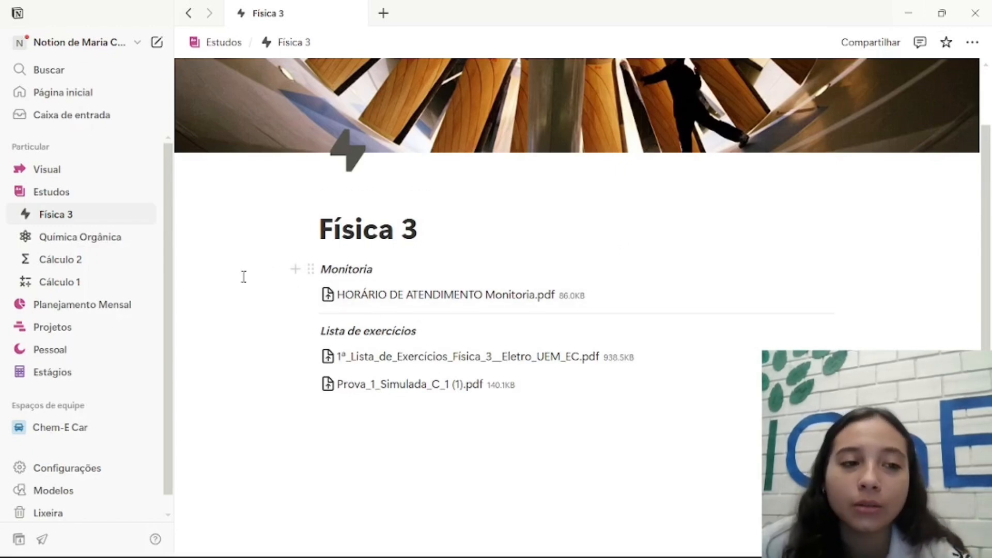
Revisit the Estágios and Física 3 pages and open the Visual page.
left_click(67, 377)
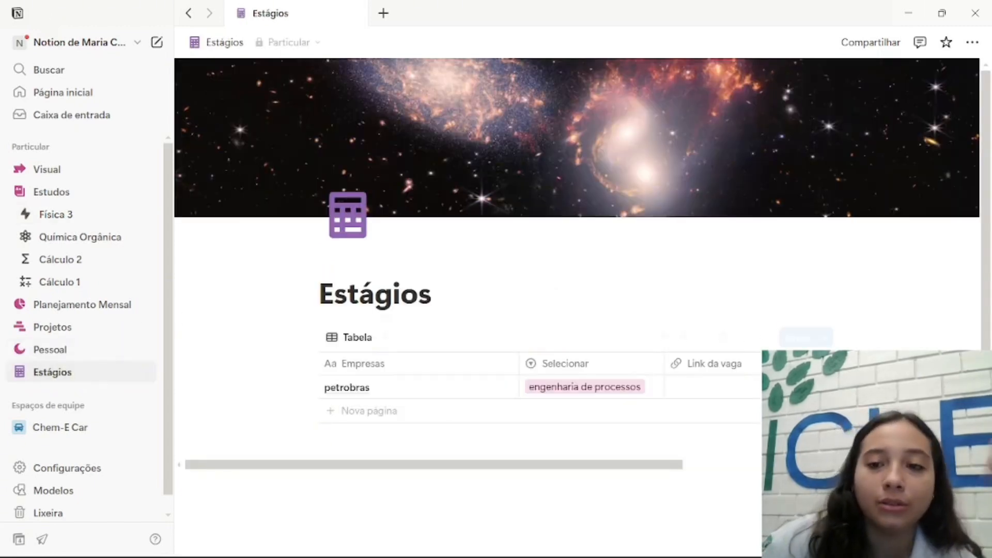
left_click(61, 214)
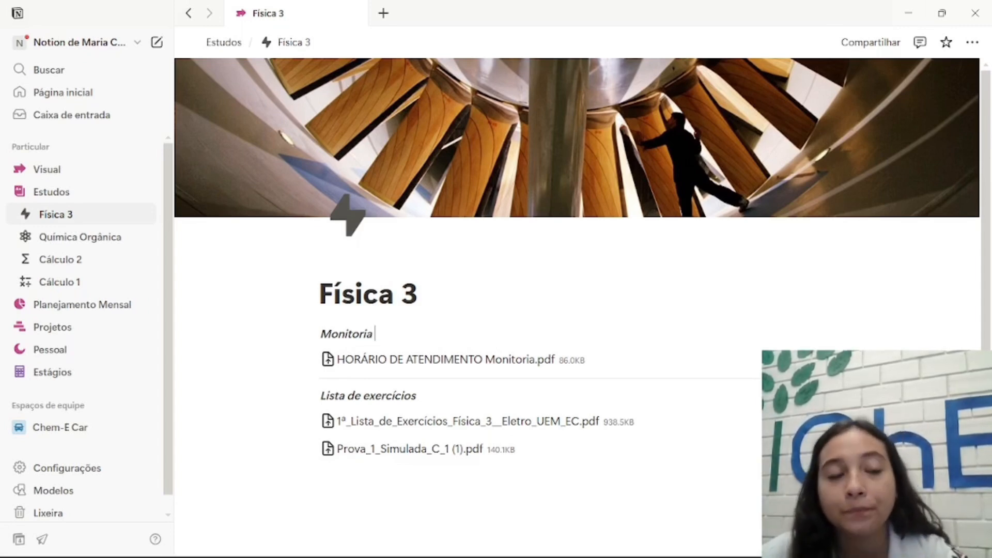
left_click(66, 169)
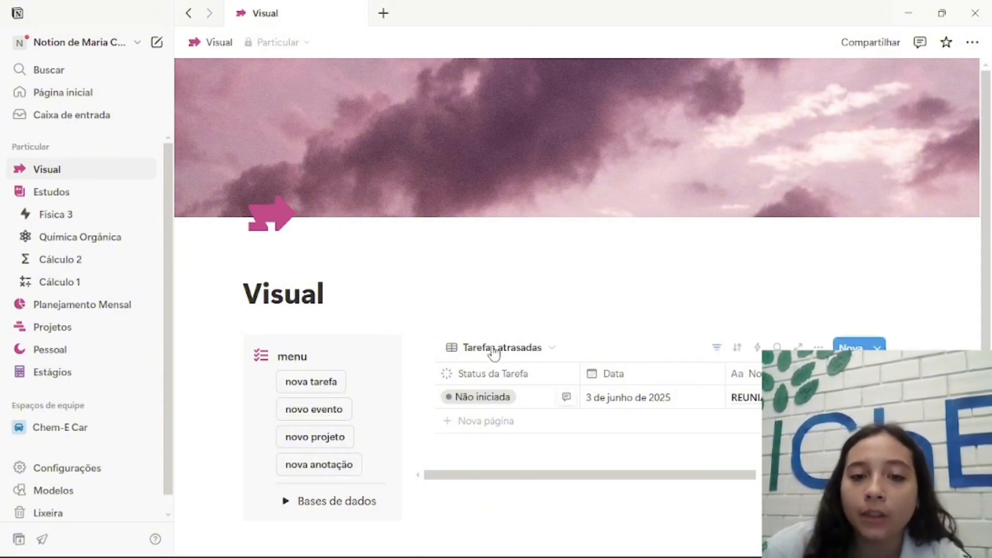
Look through the Visual page's task views Tarefa de hoje, Tarefas da Semana and Tarefas atrasadas.
left_click(494, 350)
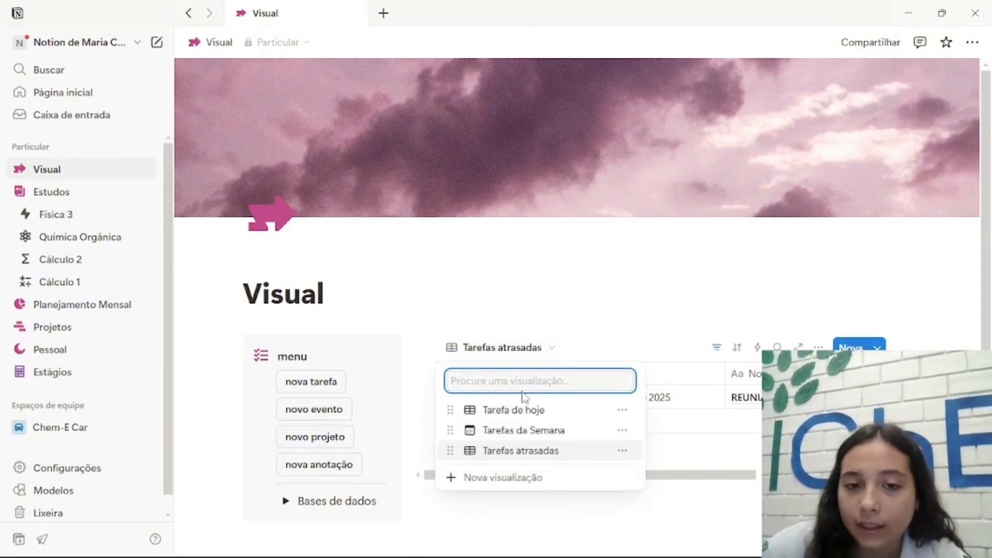
left_click(611, 325)
left_click(537, 350)
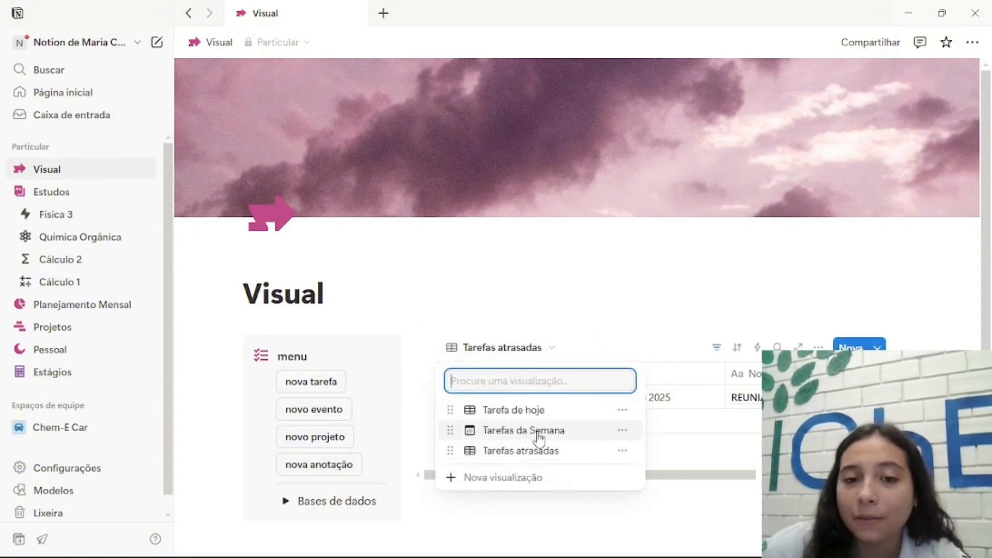
left_click(555, 420)
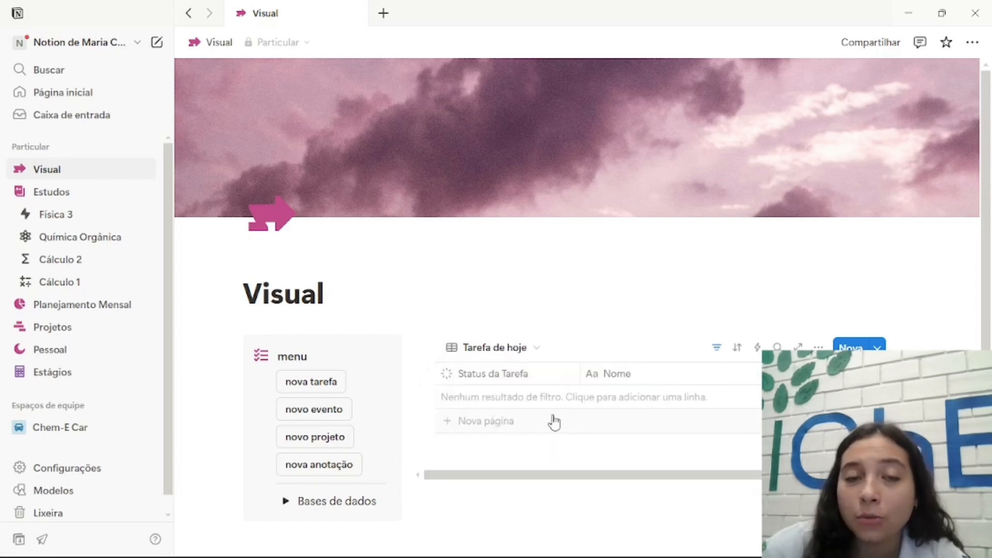
left_click(543, 349)
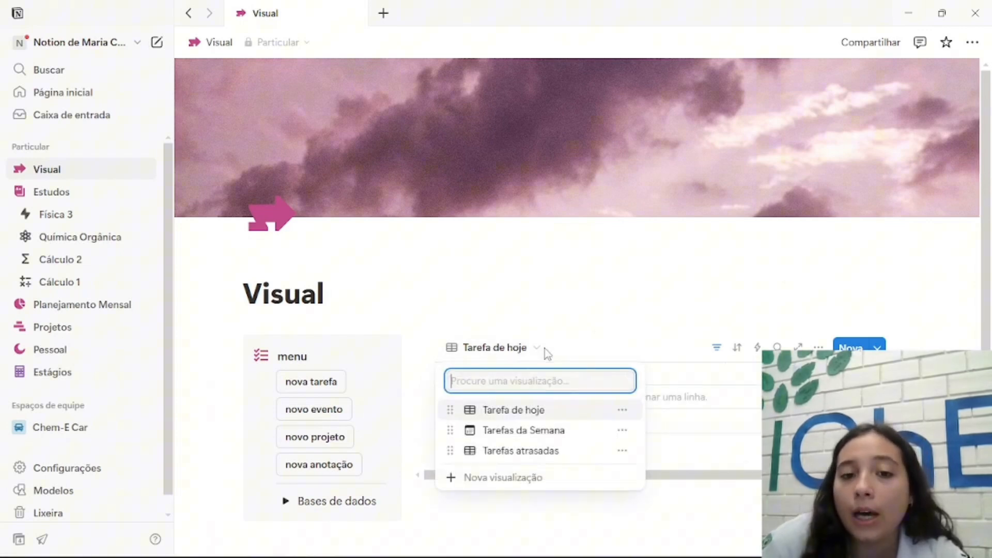
left_click(559, 437)
scroll(644, 329, "down", 1)
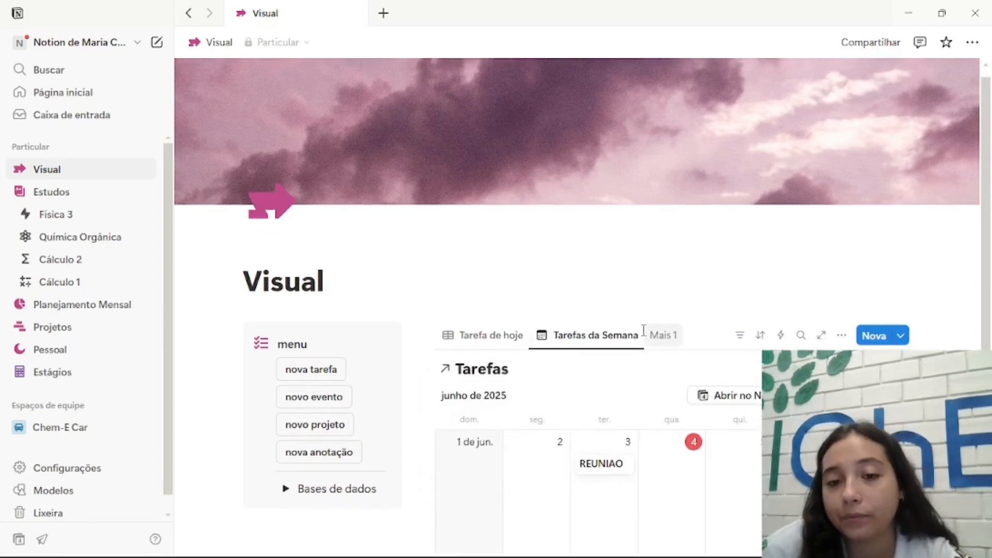
scroll(656, 328, "down", 2)
left_click(661, 274)
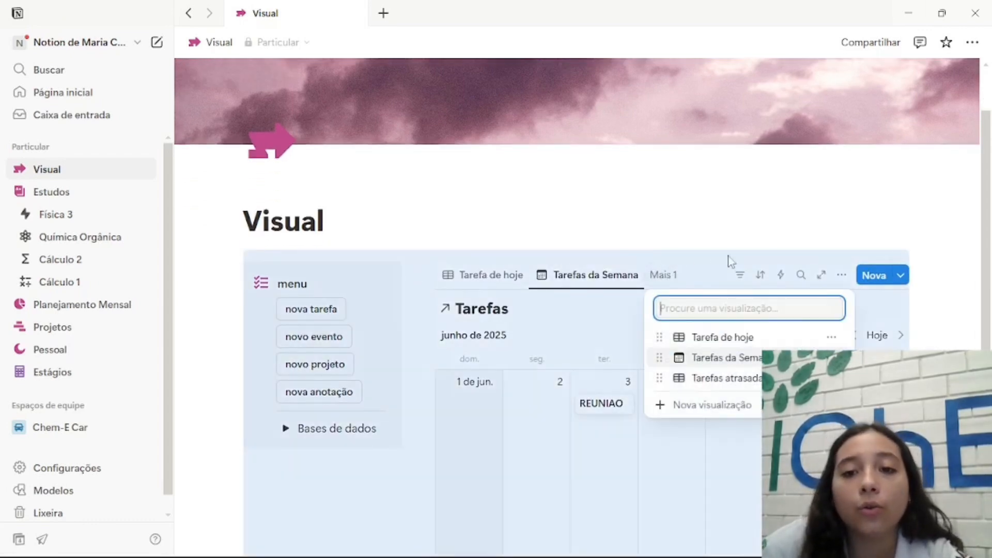
left_click(724, 377)
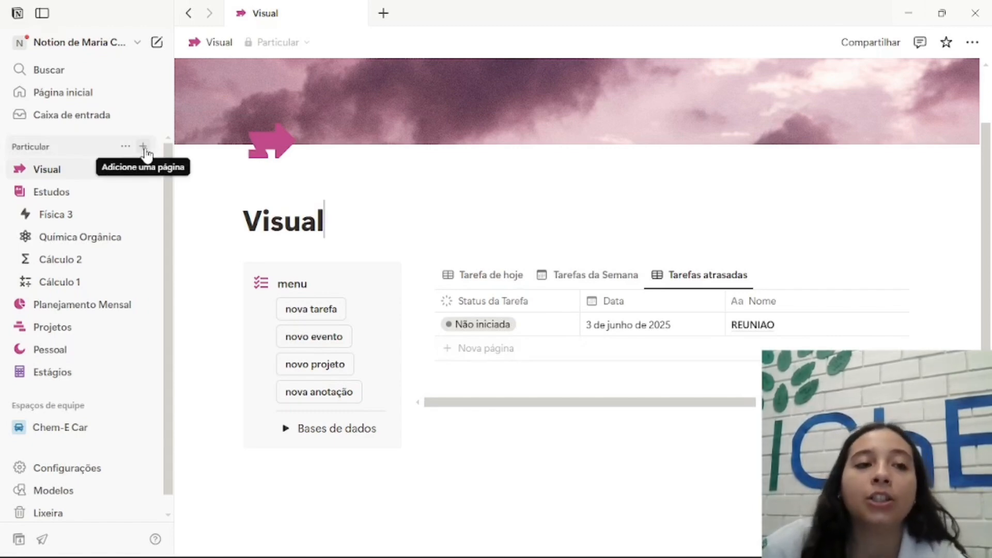
Add a new page to the Particular section and title it Teste.
left_click(145, 150)
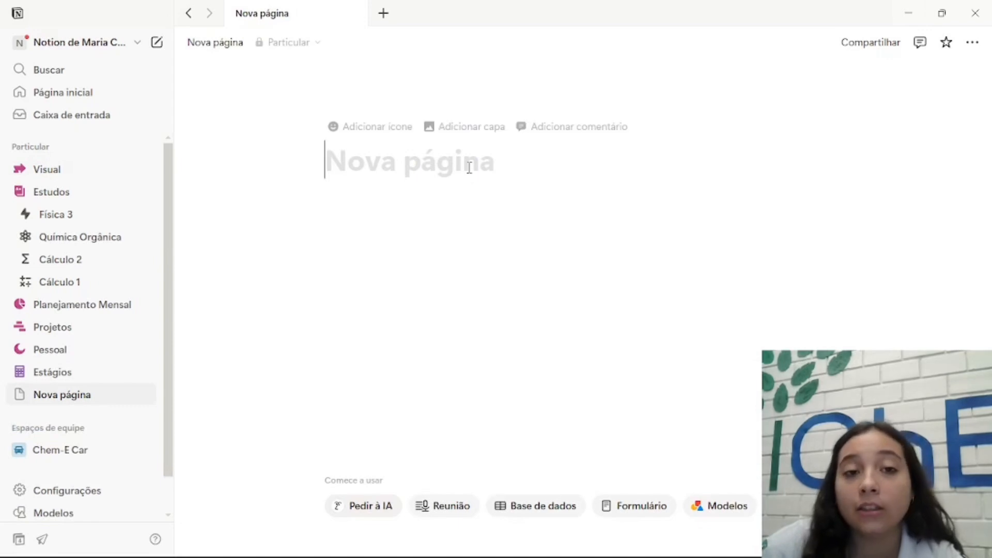
key("Caps_Lock")
type("T")
key("Caps_Lock")
type("e")
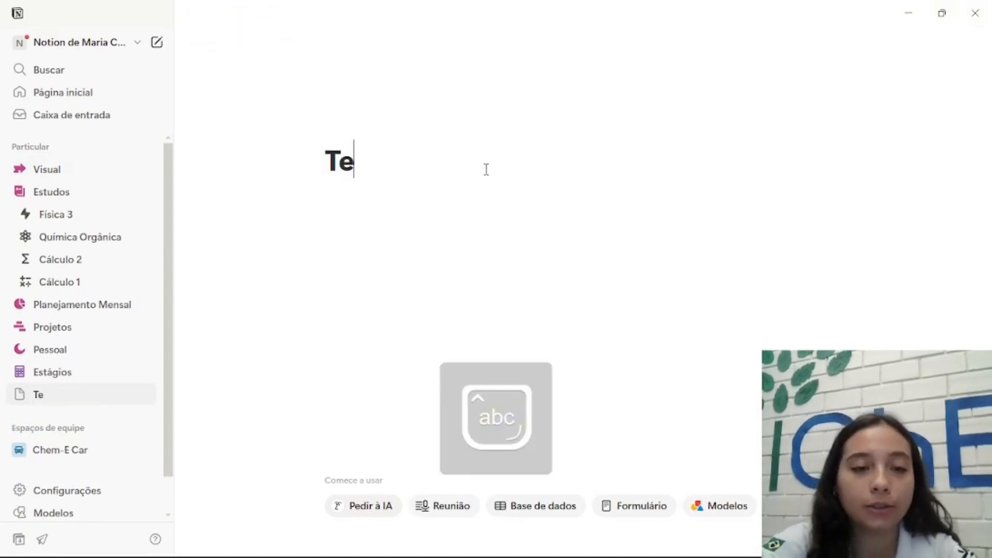
type("ste")
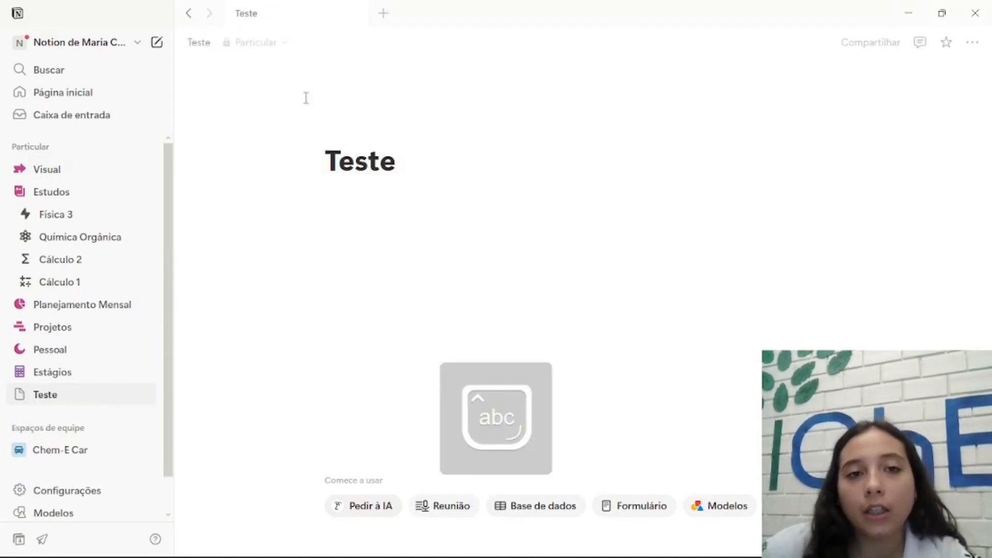
Give the Teste page the pink double zigzag wave icon from the recent icons.
left_click(381, 130)
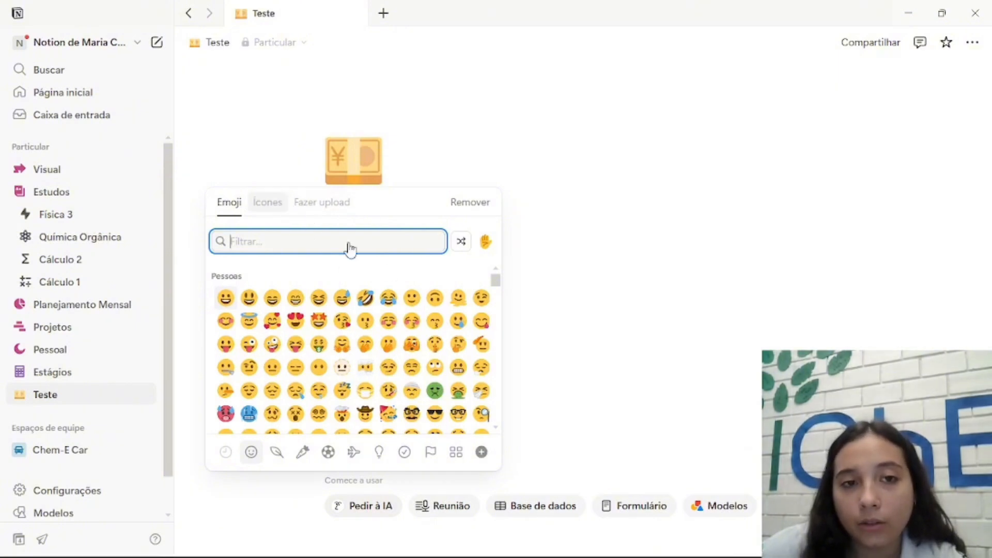
left_click(276, 204)
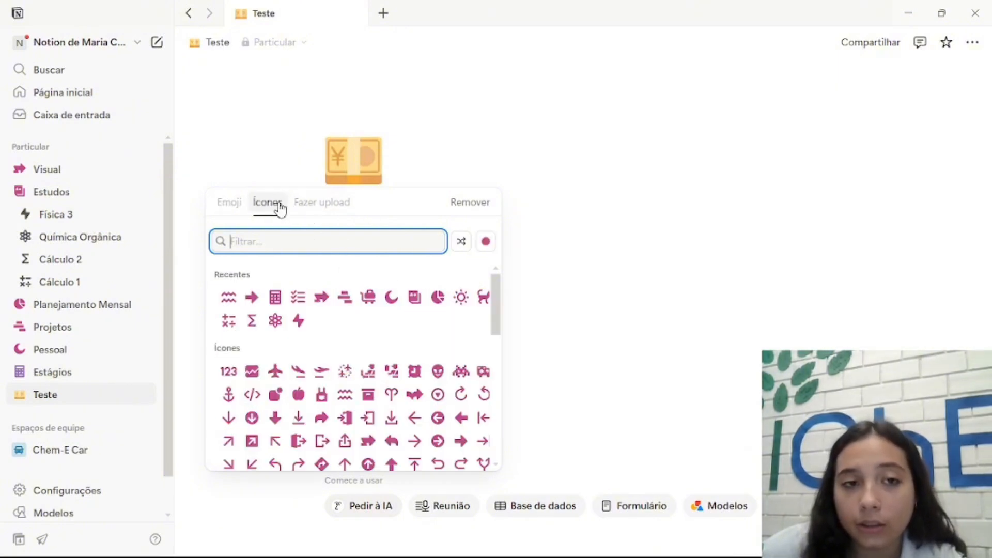
left_click(229, 296)
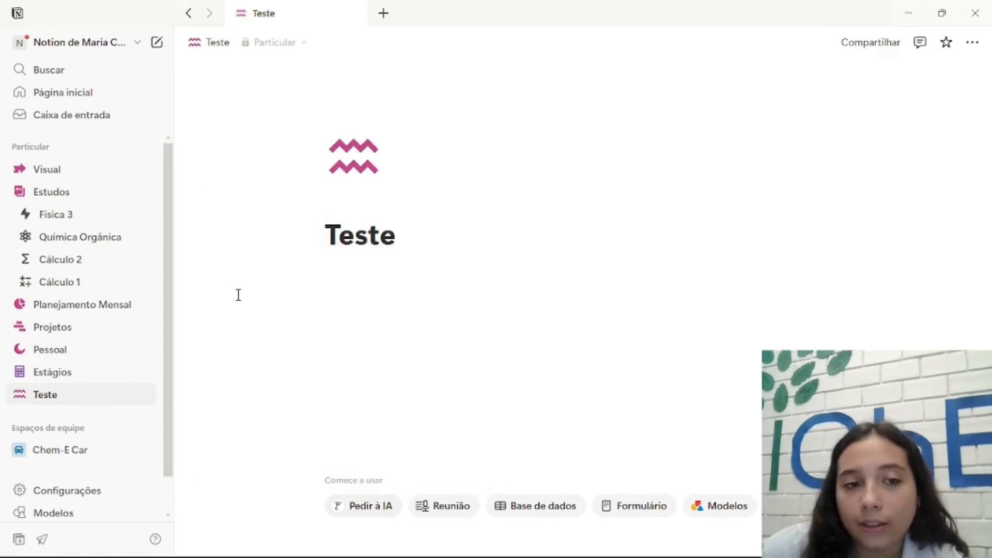
Add a cover to the Teste page, shift its image downward, save the position and view the cover gallery.
left_click(392, 206)
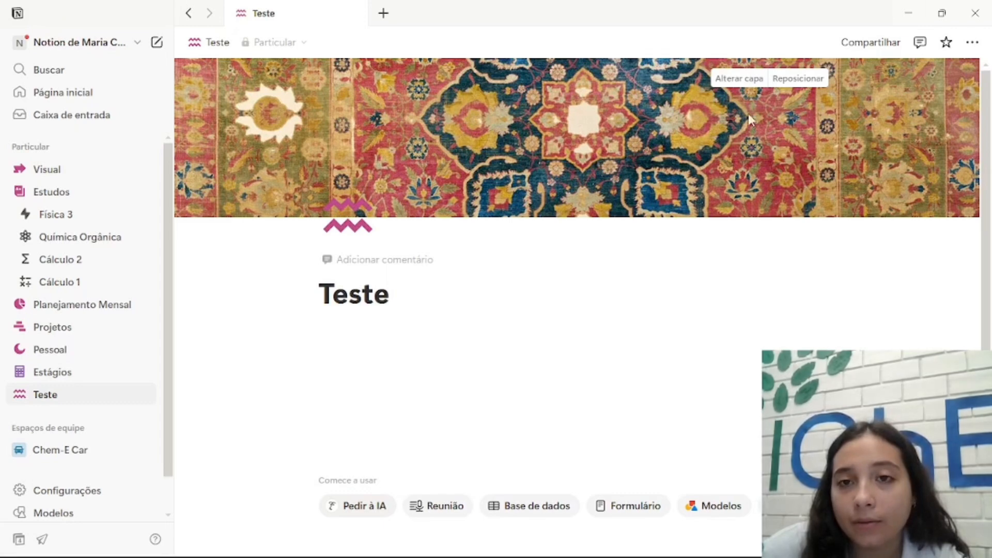
left_click(797, 78)
left_click_drag(682, 143, 682, 192)
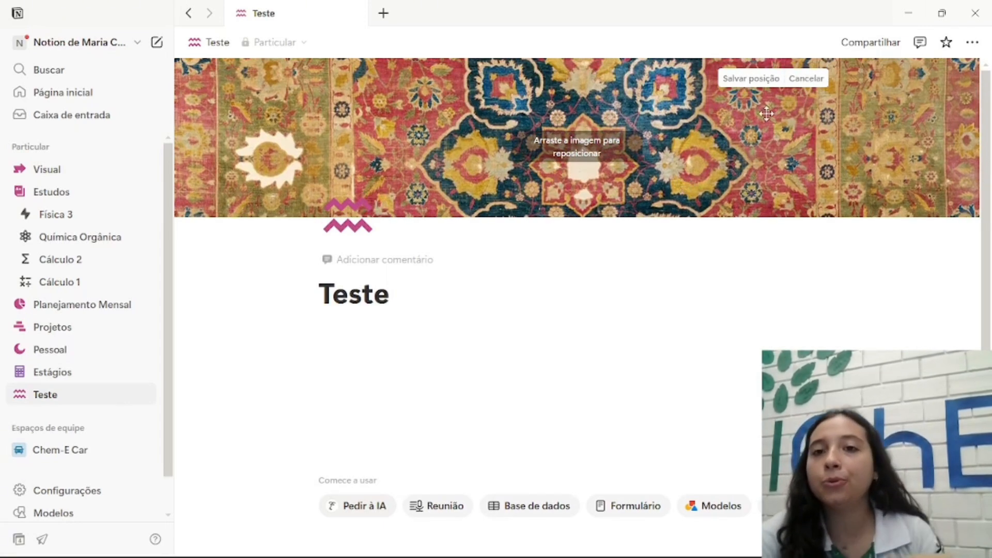
left_click(750, 79)
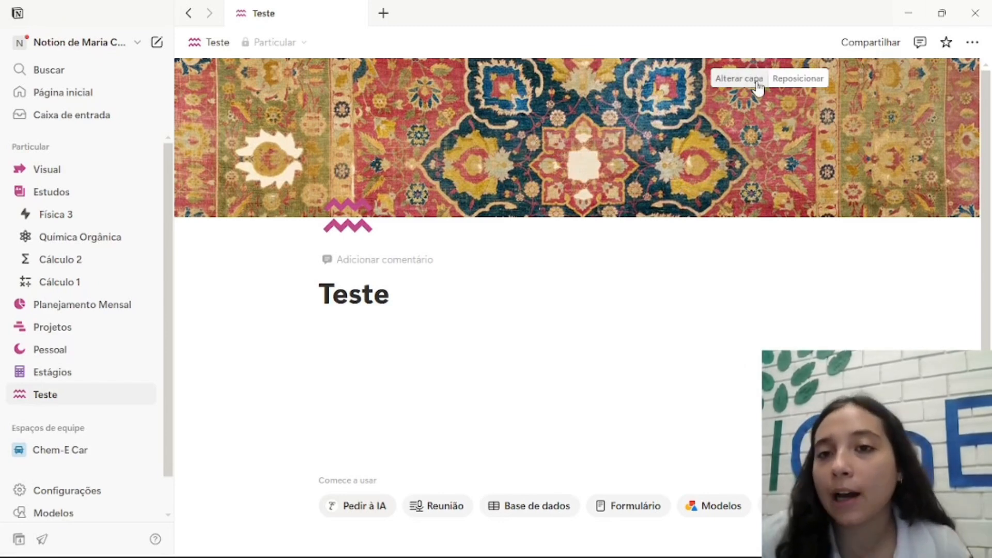
left_click(746, 79)
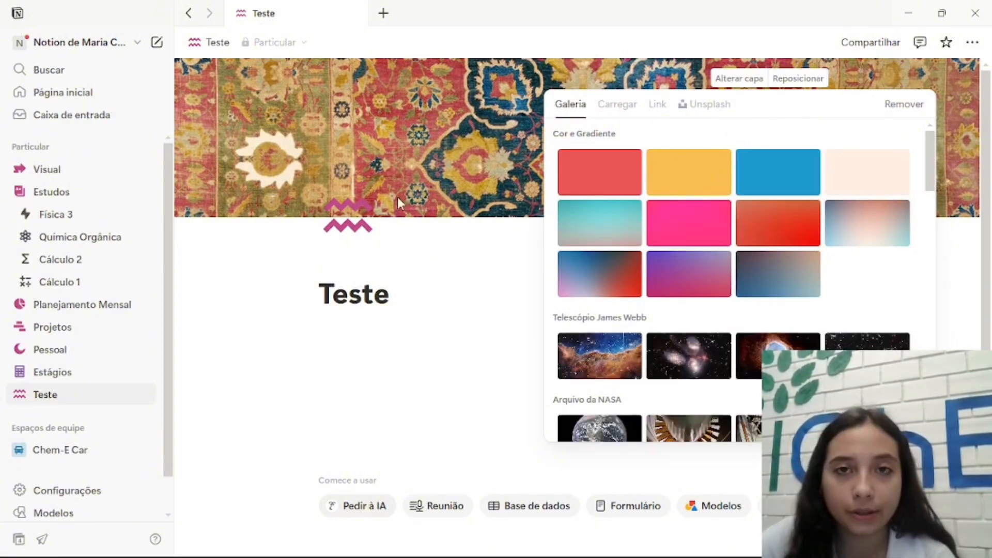
left_click(437, 244)
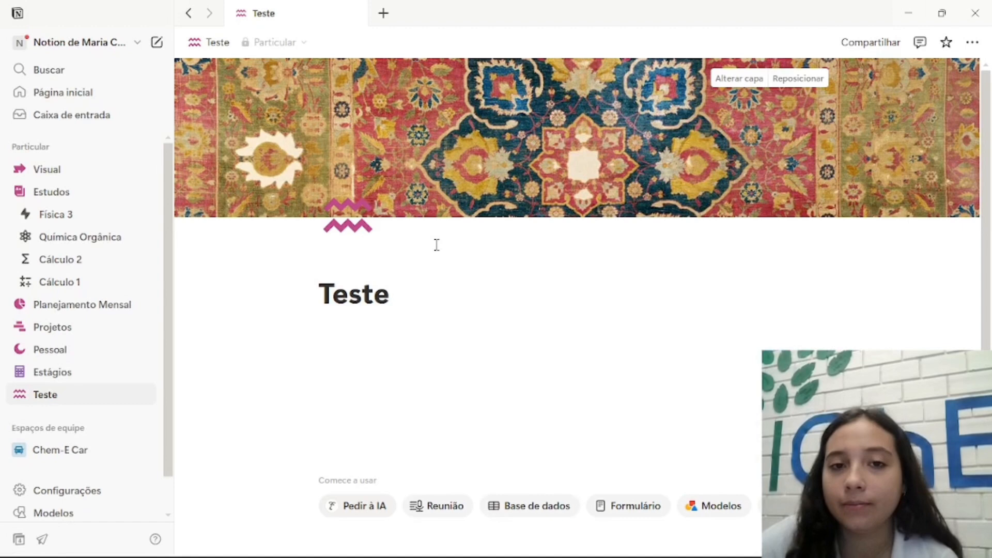
Turn on full width (Largura completa) for the Teste page.
left_click(395, 327)
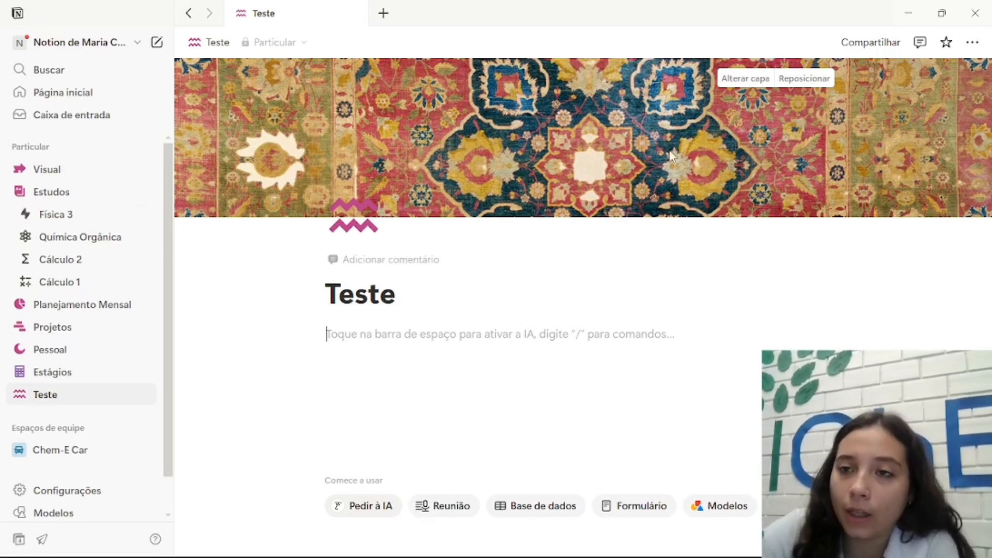
left_click(972, 42)
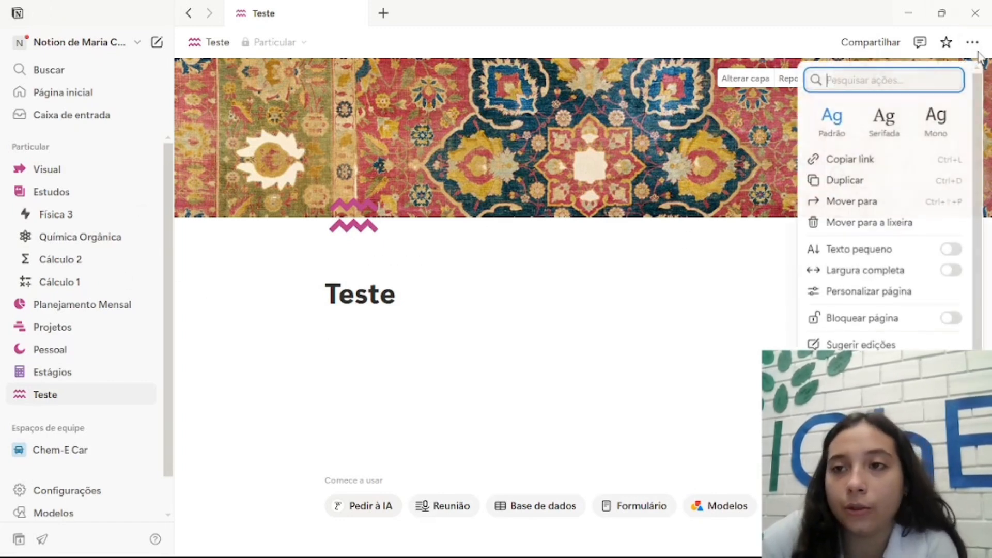
left_click(949, 271)
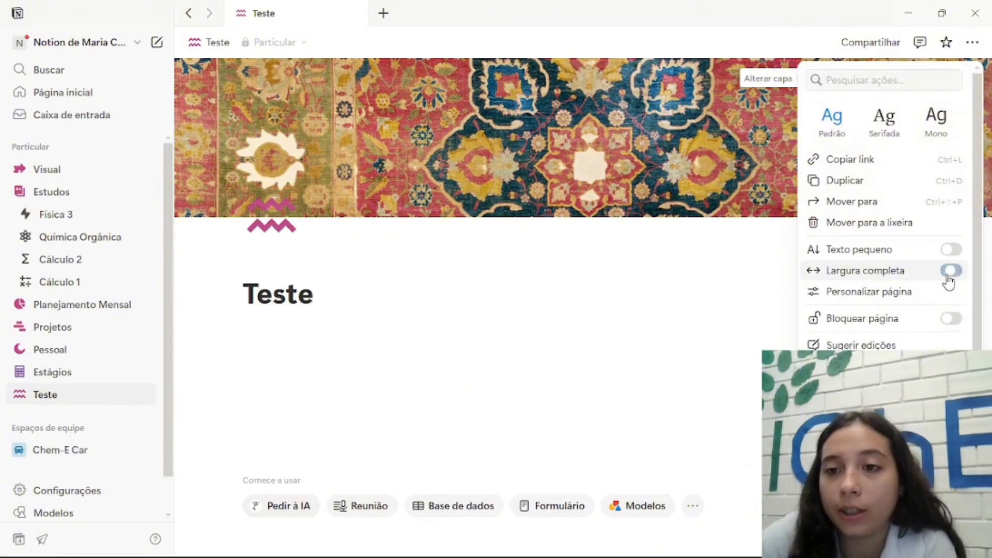
left_click(323, 355)
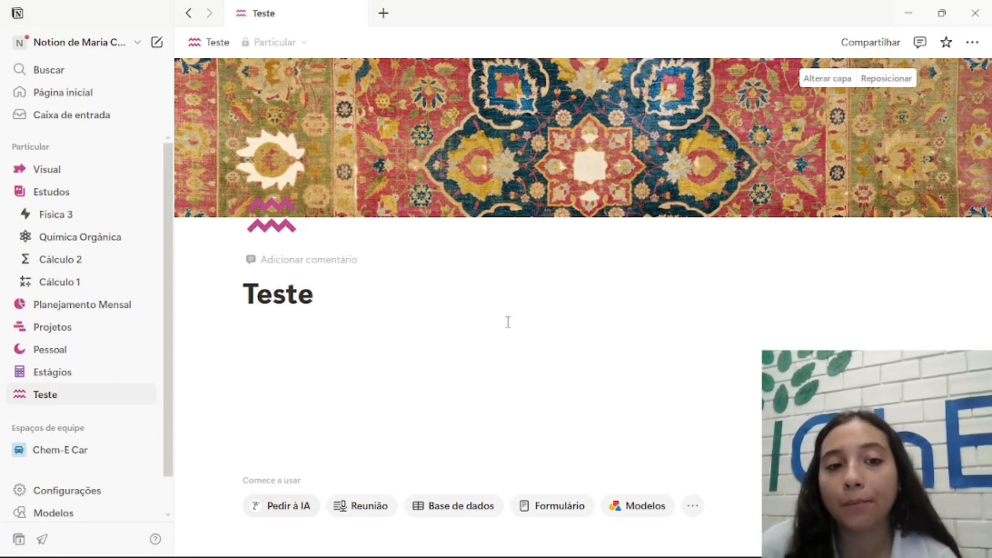
Insert a table-view database below the Teste title as a new empty database.
left_click(322, 337)
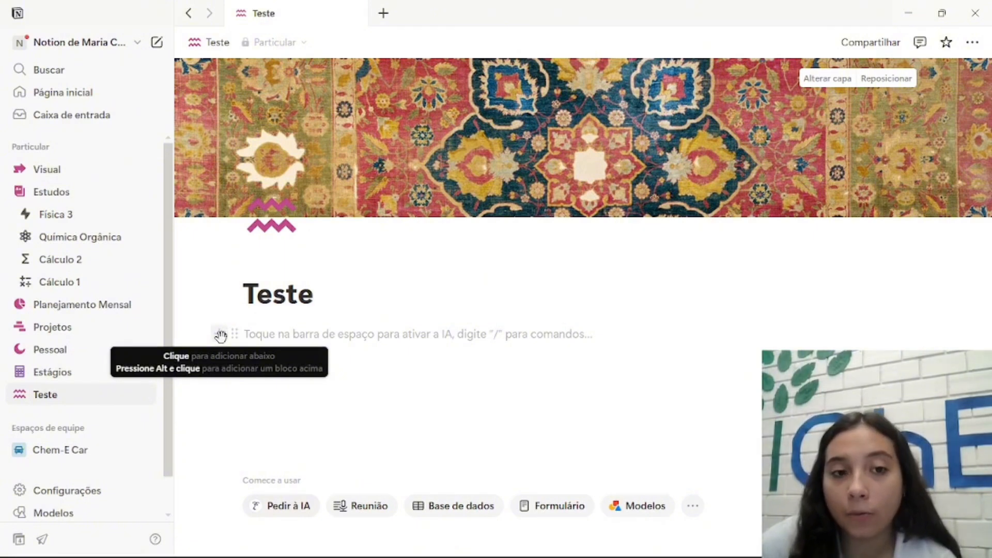
left_click(221, 336)
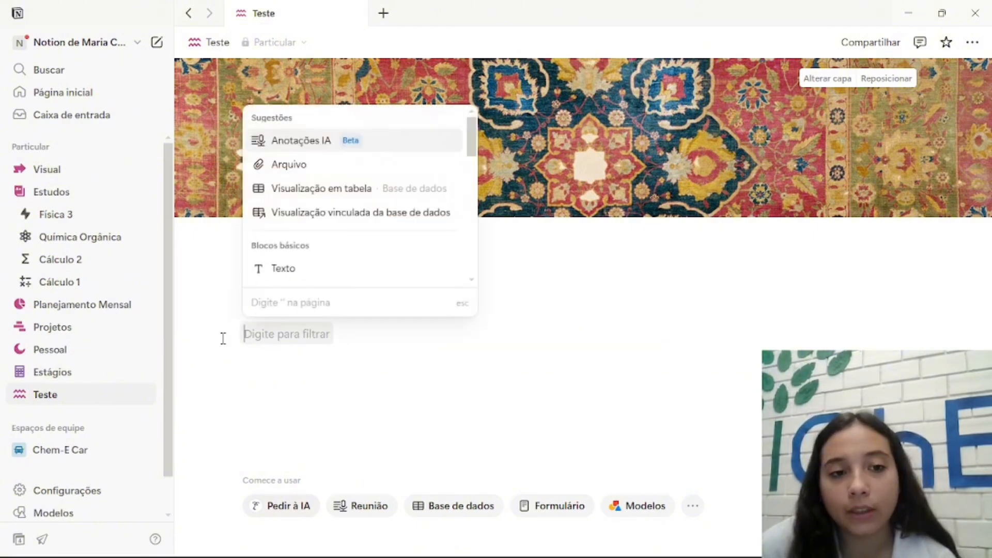
scroll(388, 215, "down", 3)
scroll(386, 218, "down", 6)
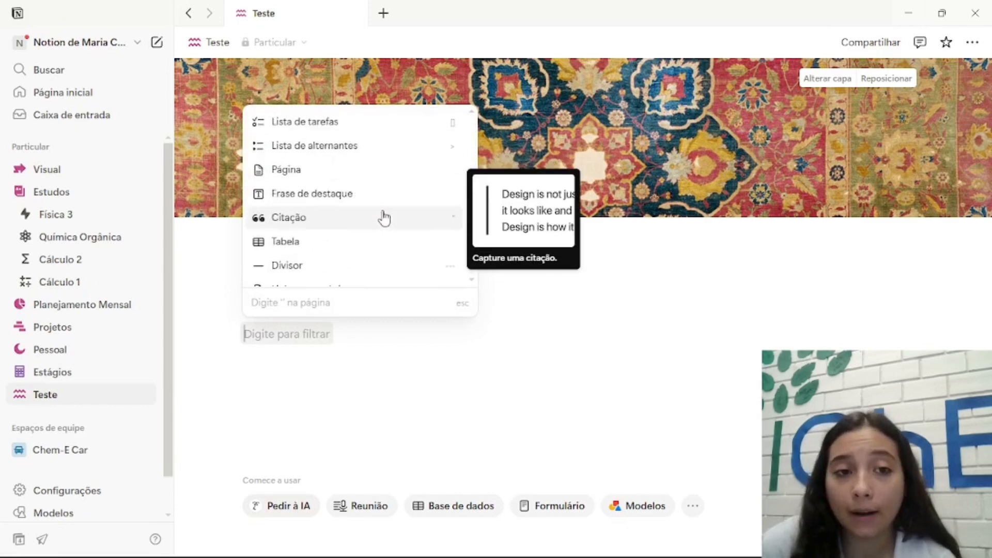
scroll(384, 217, "down", 8)
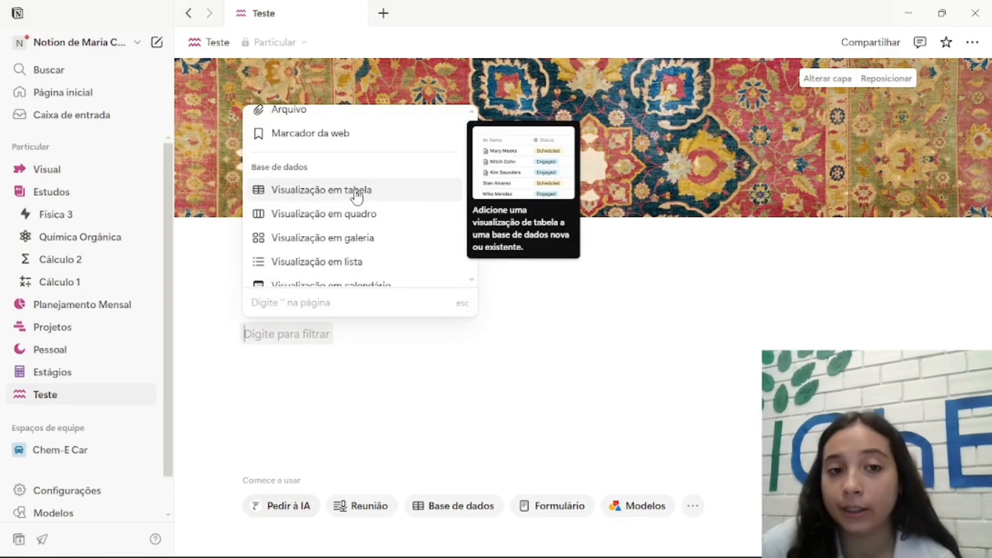
left_click(356, 195)
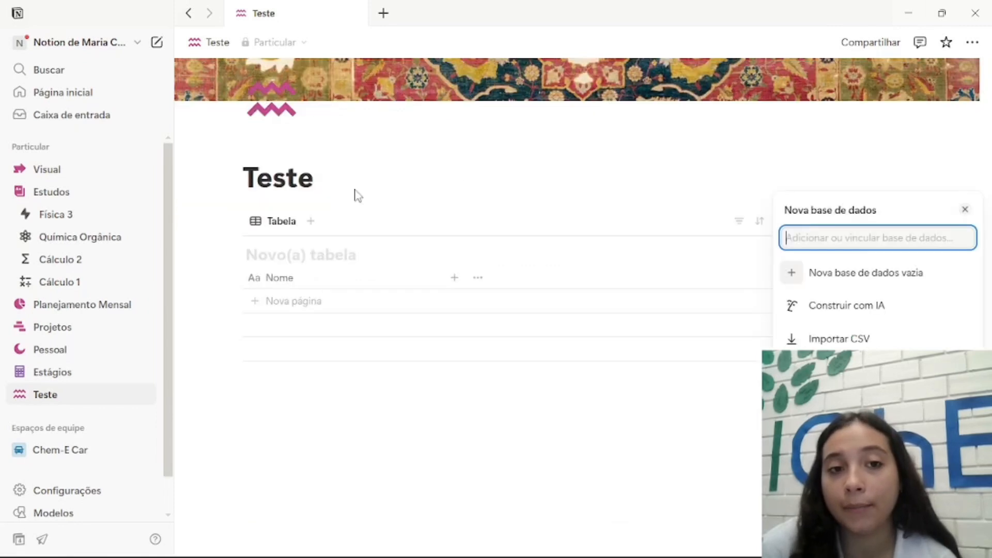
left_click(904, 284)
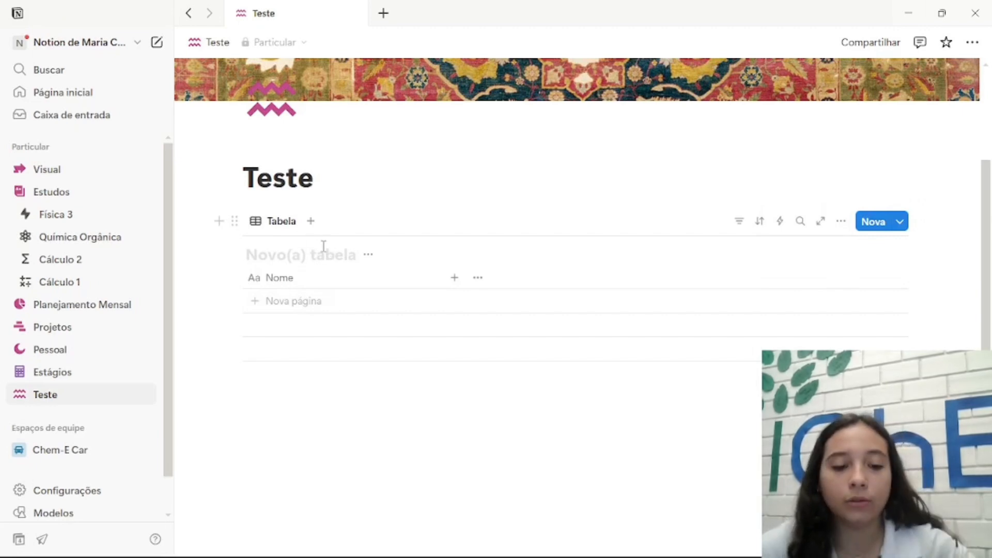
Title the new database Reunião and rename its table view to reunião.
type("Reuni")
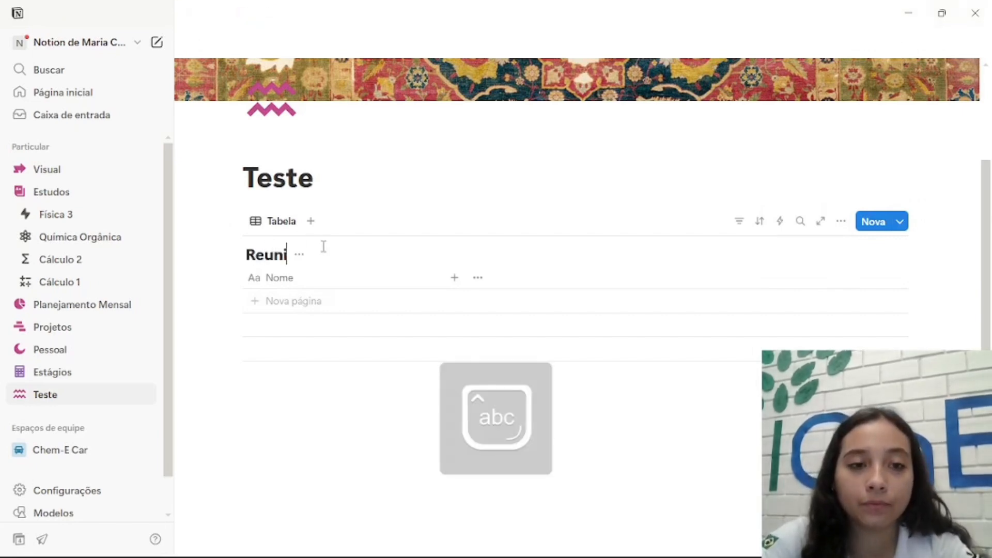
type("ão")
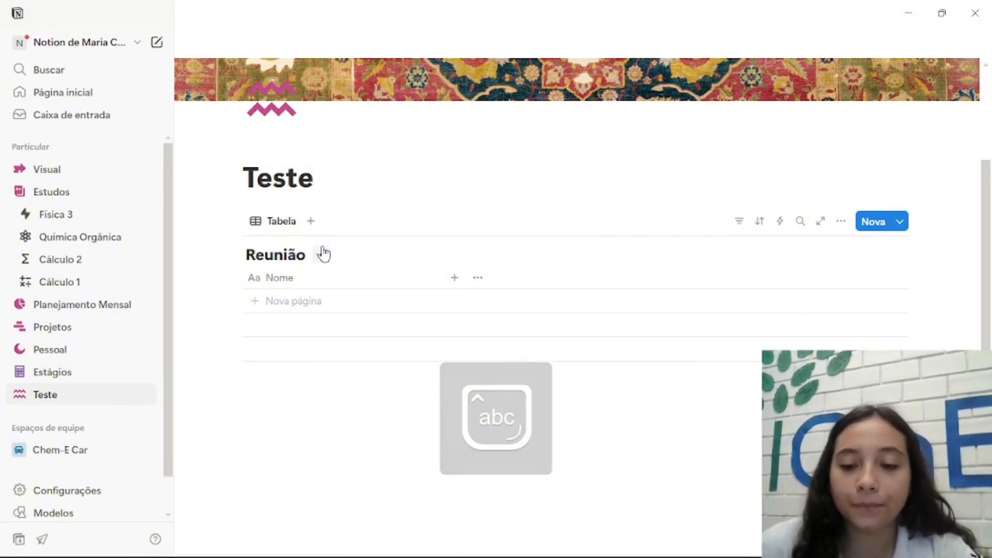
left_click(286, 226)
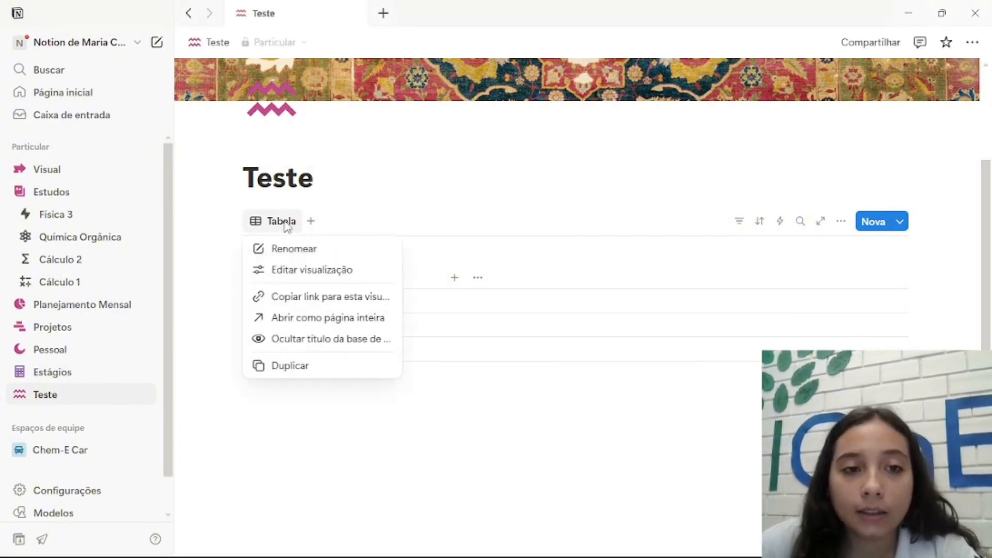
left_click(293, 248)
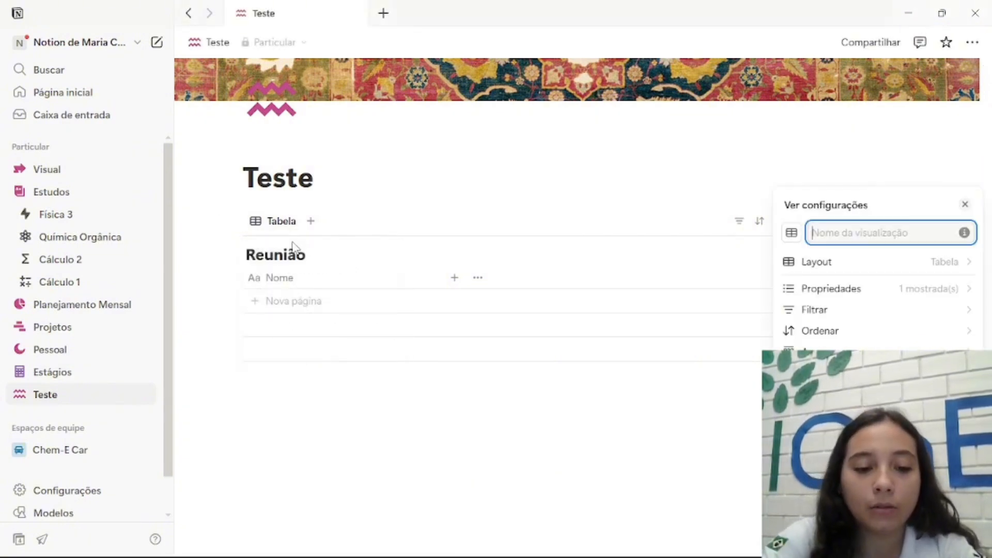
type("reunião")
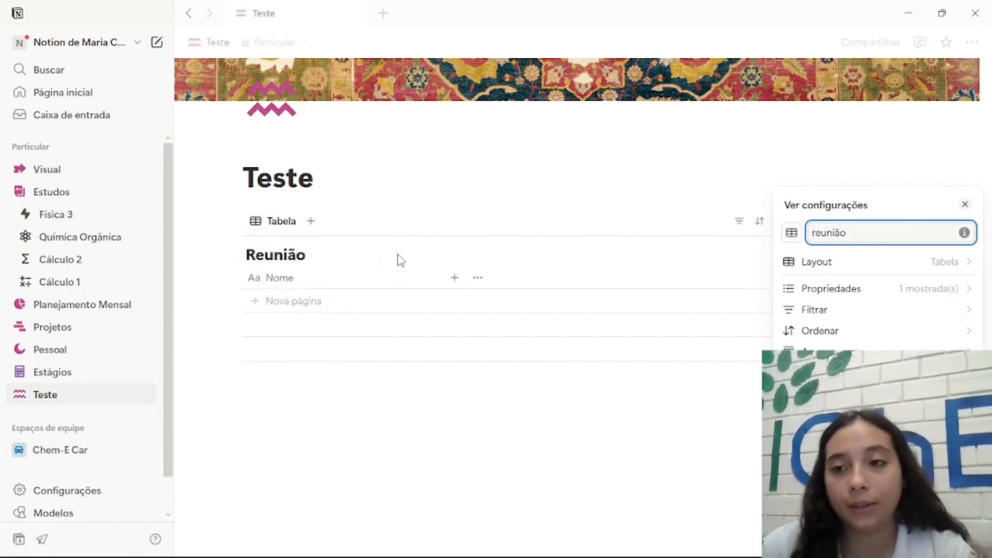
left_click(517, 172)
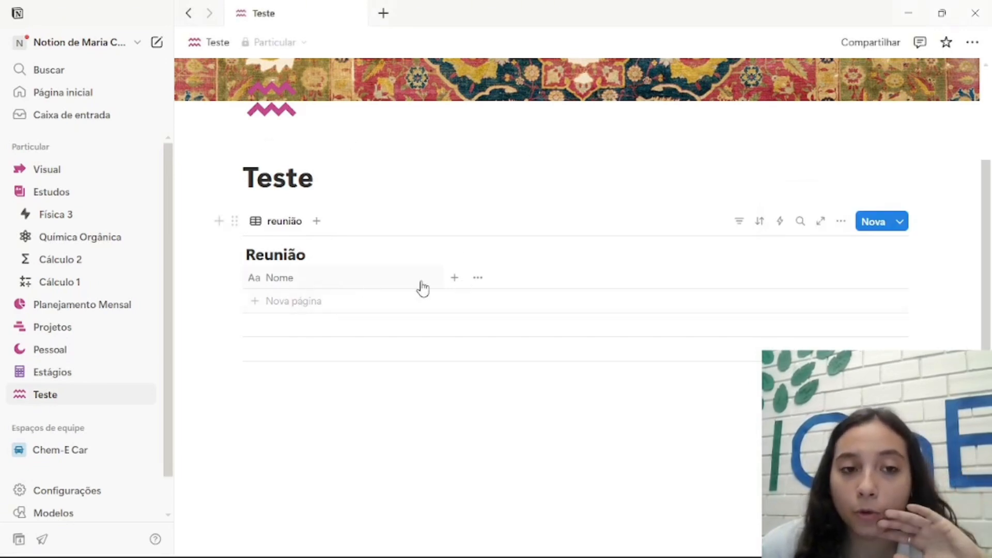
Rename the table's Nome column to Nome da reuniao.
left_click(387, 280)
left_click(365, 305)
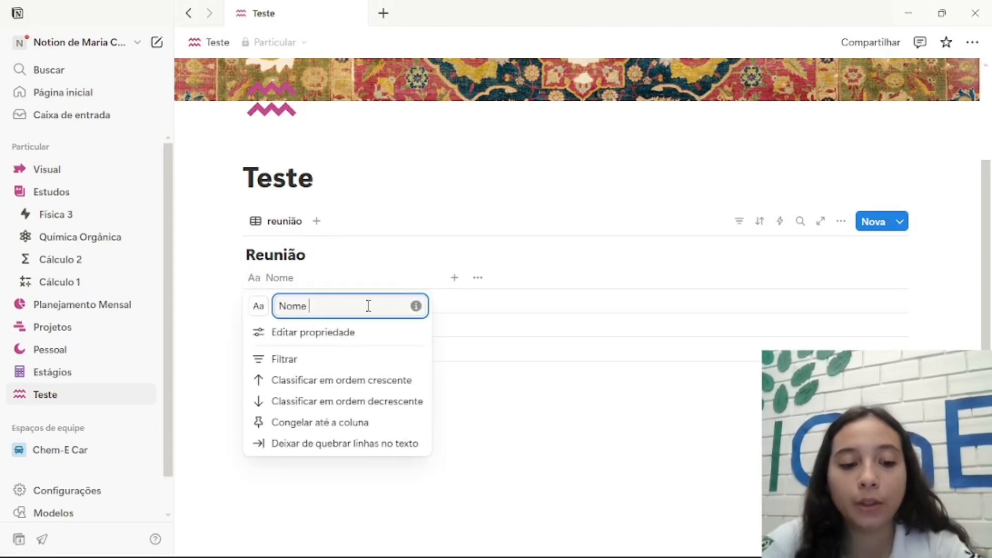
type("da reuni")
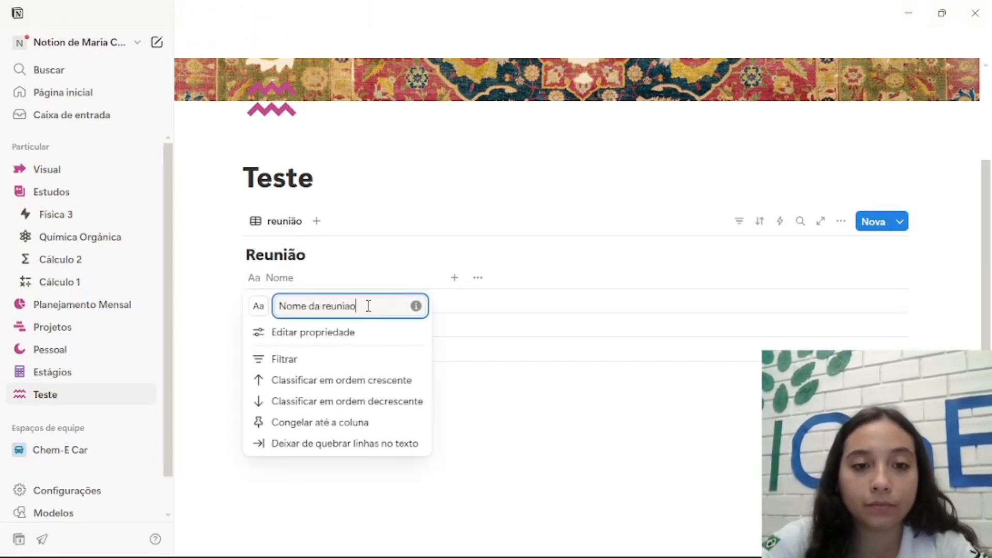
type("ao")
key("Return")
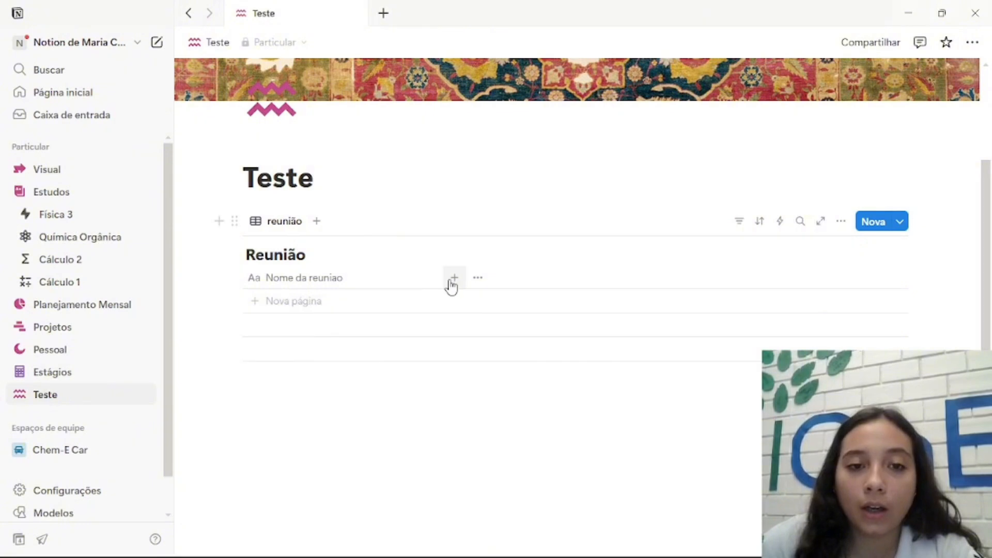
Add a property of type Data and a property of type Status to the Reunião table.
left_click(454, 279)
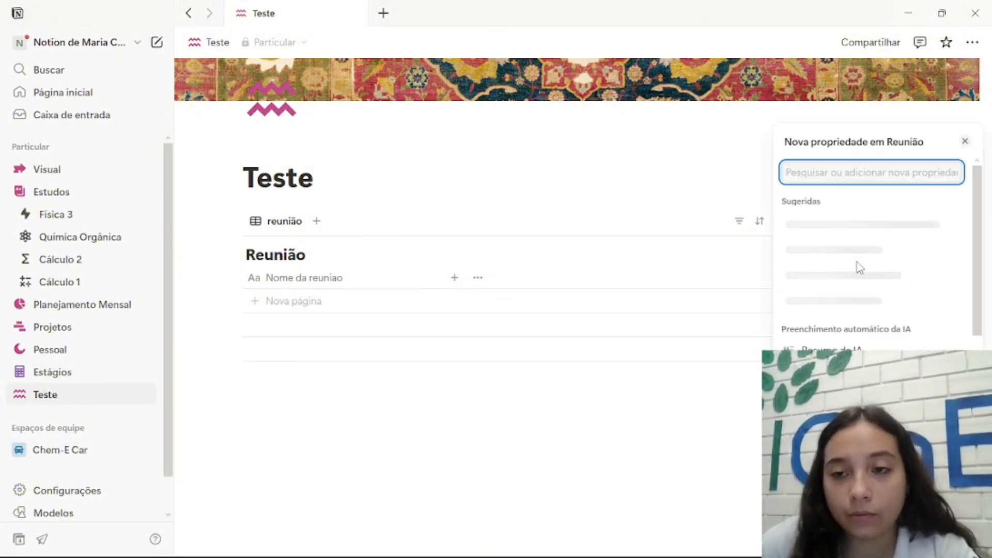
scroll(860, 267, "down", 5)
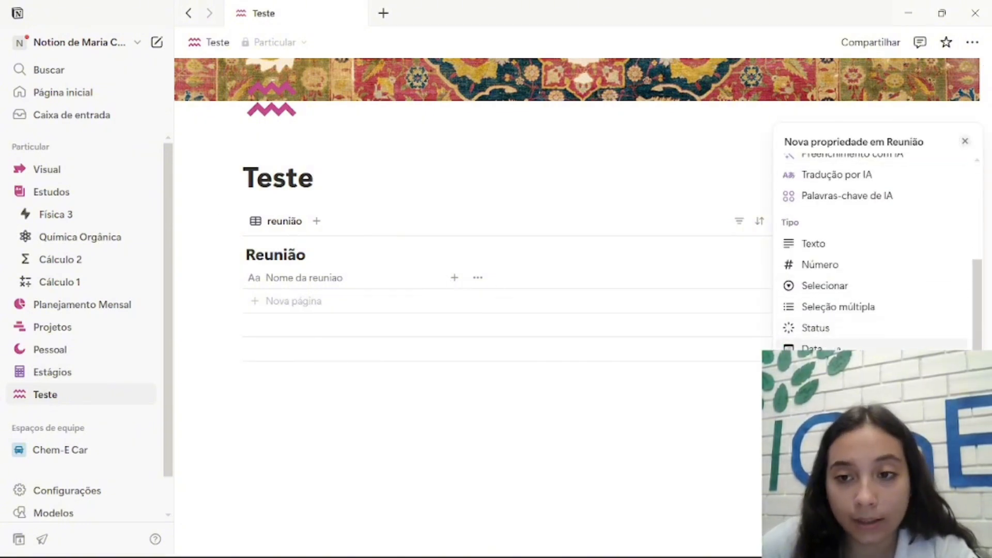
left_click(811, 347)
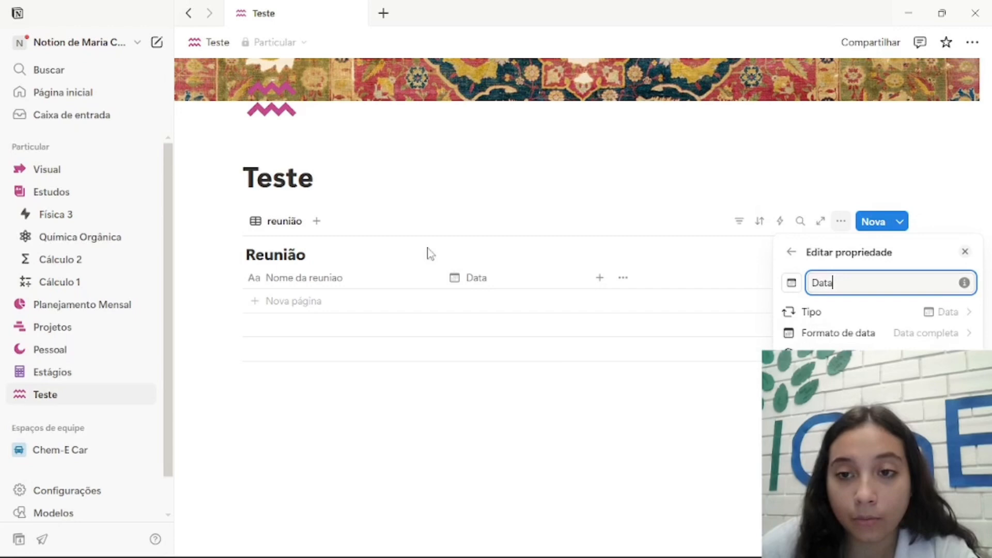
left_click(667, 260)
left_click(600, 278)
scroll(896, 331, "down", 4)
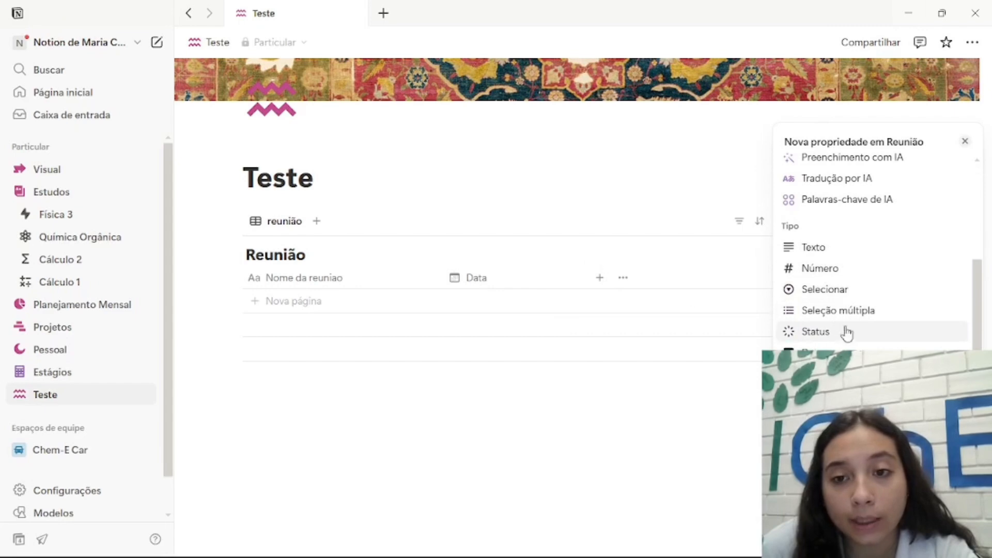
left_click(815, 333)
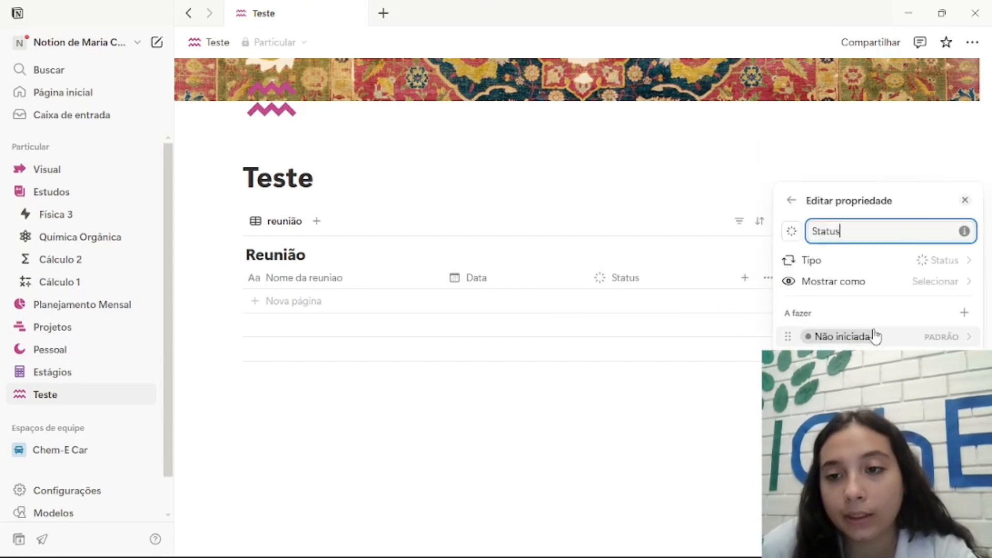
Add a property of type Pessoa to the Reunião table.
left_click(743, 455)
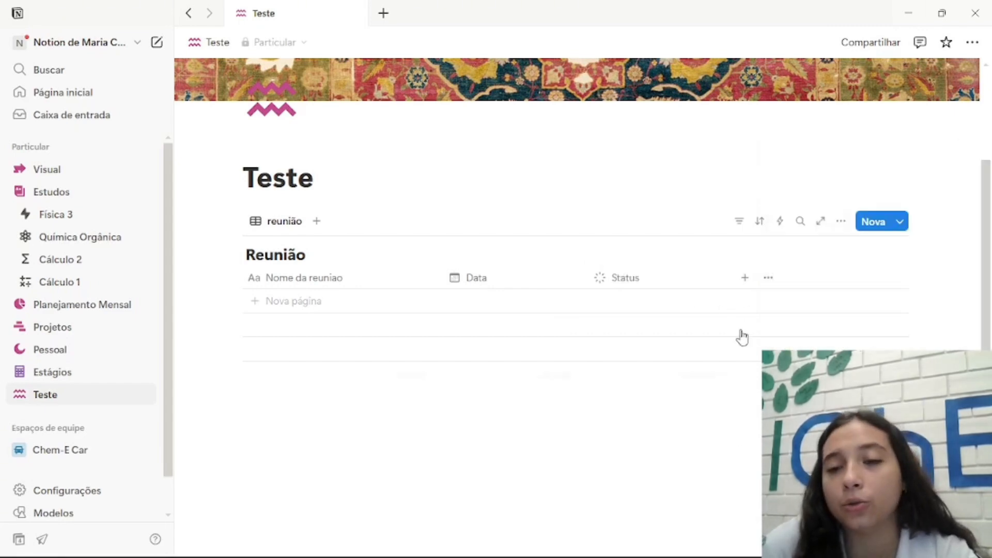
left_click(744, 277)
scroll(930, 332, "down", 3)
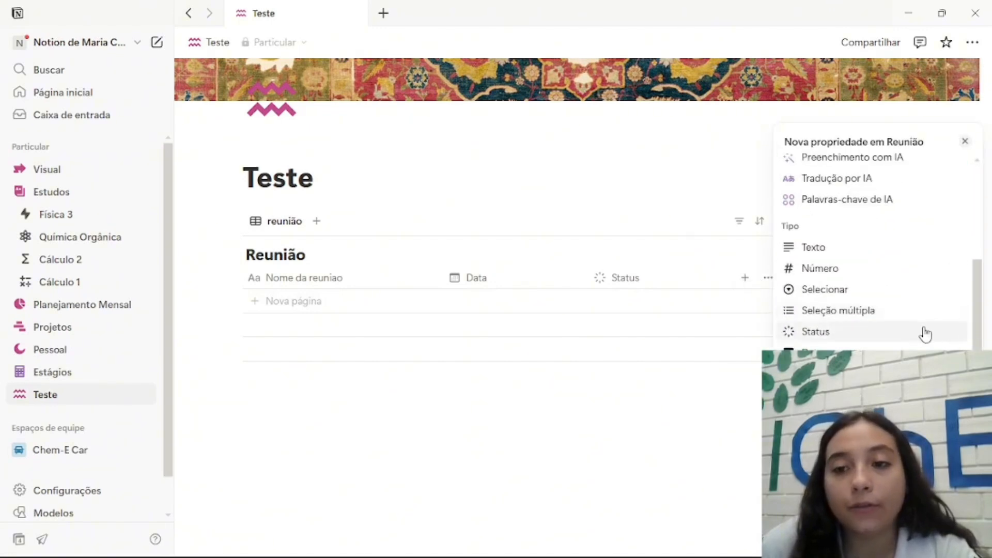
scroll(902, 334, "down", 1)
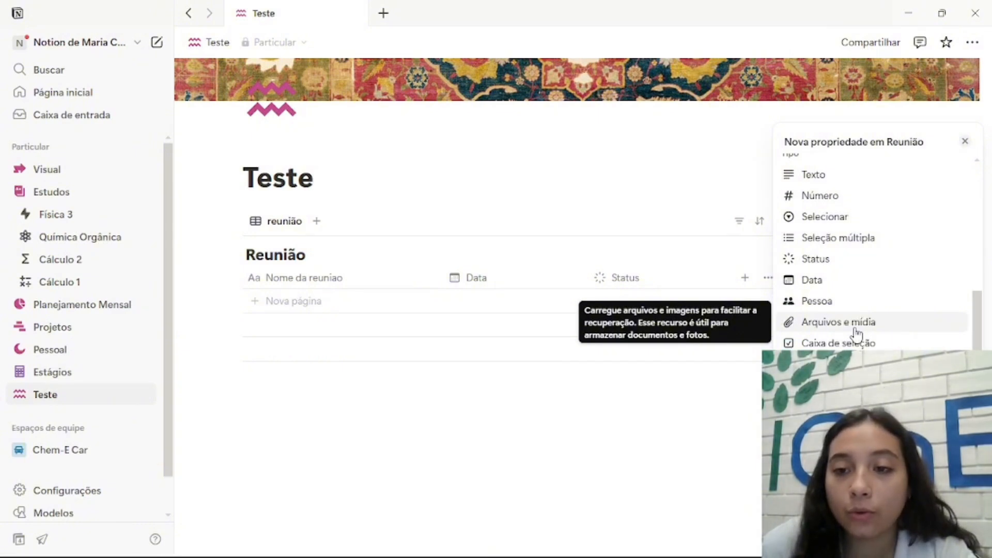
left_click(860, 302)
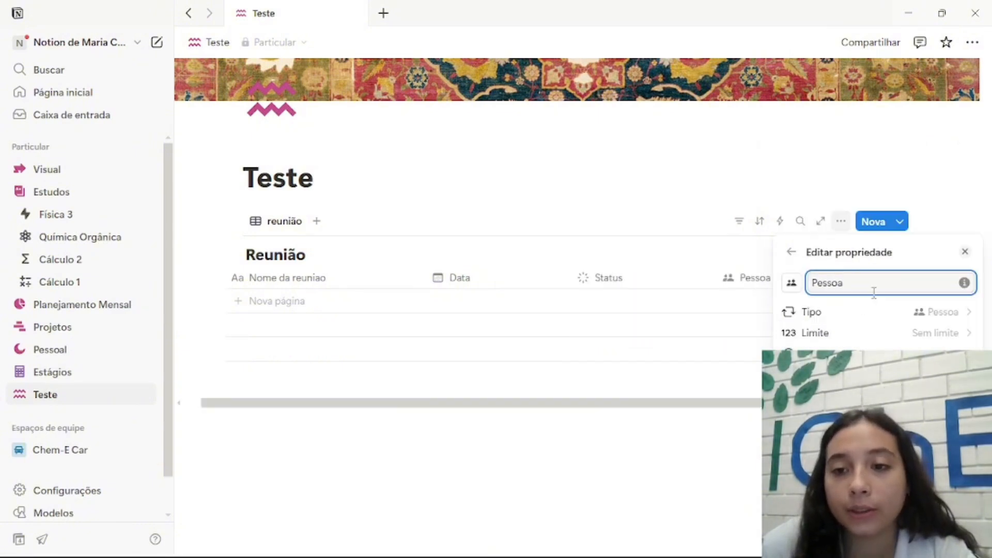
left_click(756, 393)
Add a blank row to the Reunião table and view the people available for its Pessoa cell.
left_click(773, 301)
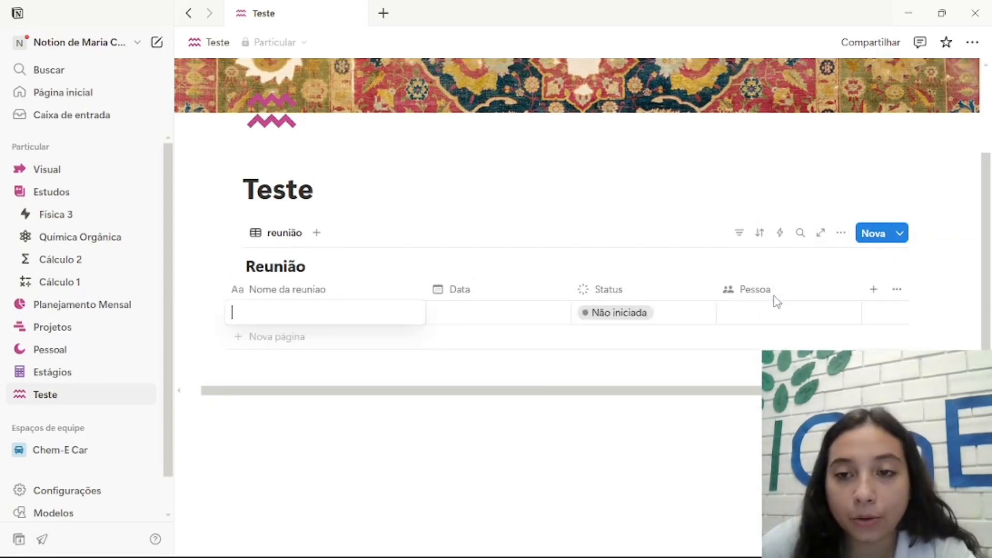
left_click(773, 319)
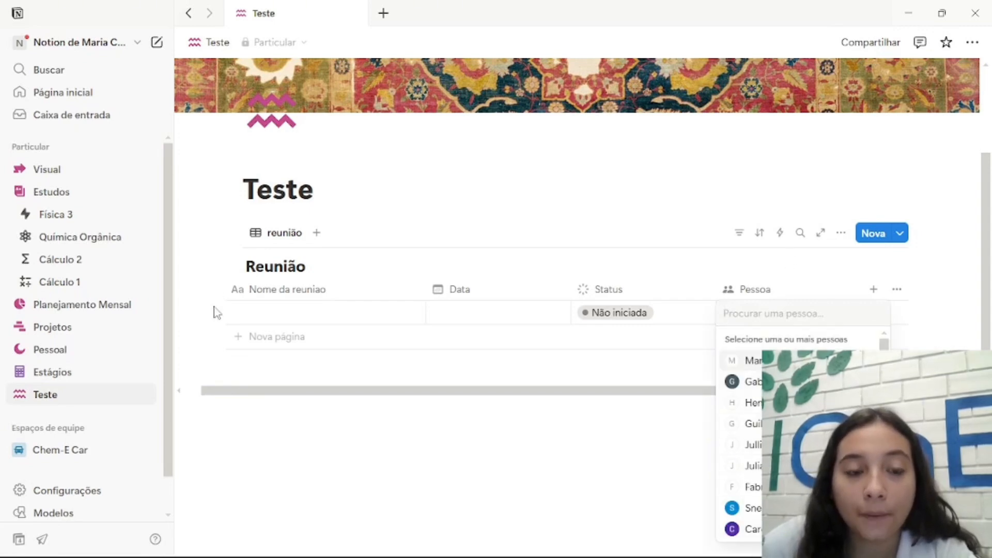
key("Escape")
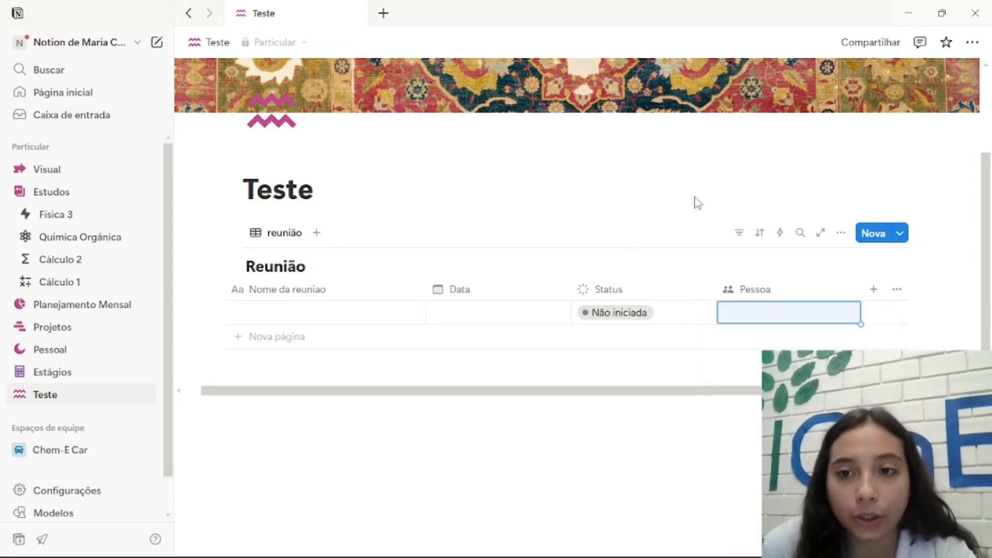
left_click(873, 290)
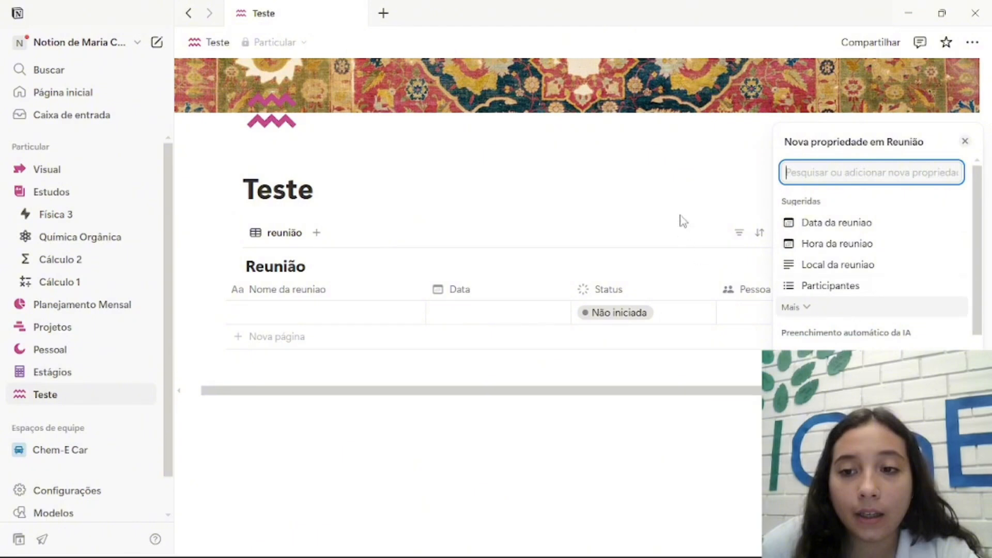
left_click(682, 192)
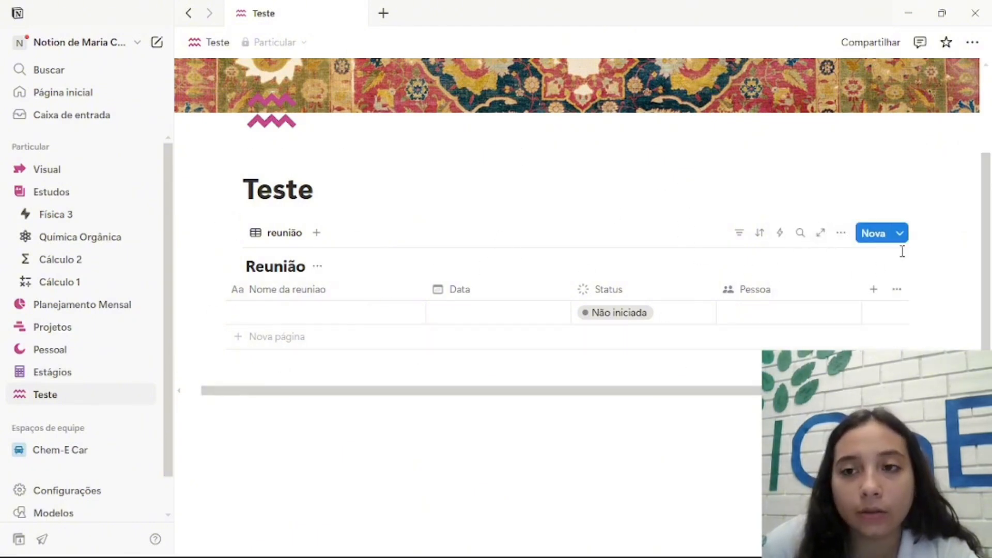
Create two blank page templates for the Reunião database.
left_click(903, 236)
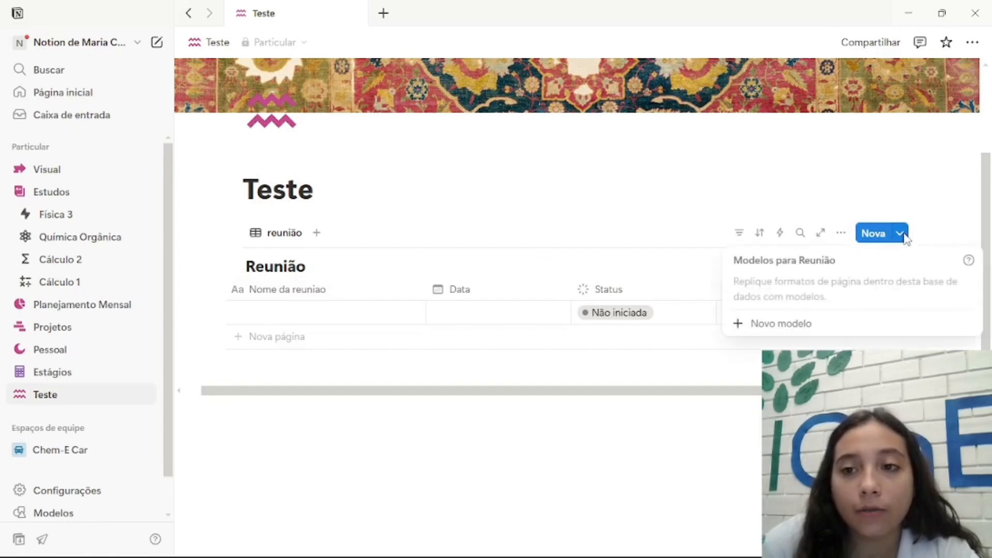
left_click(823, 322)
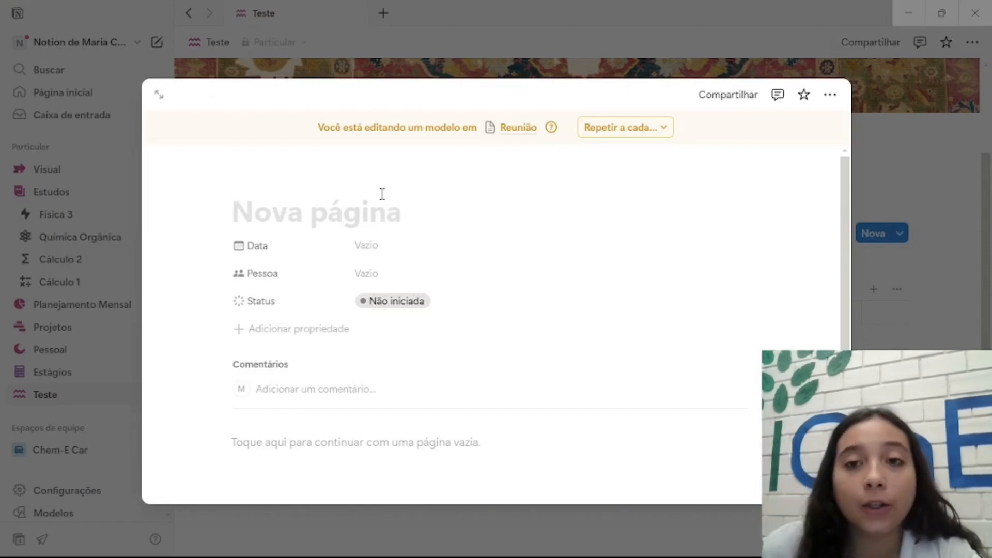
left_click(383, 71)
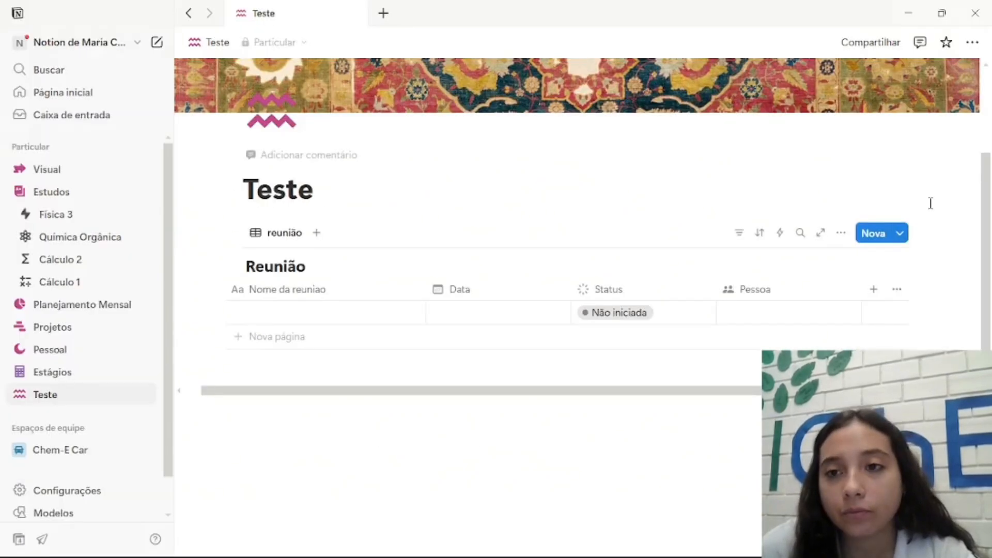
left_click(902, 238)
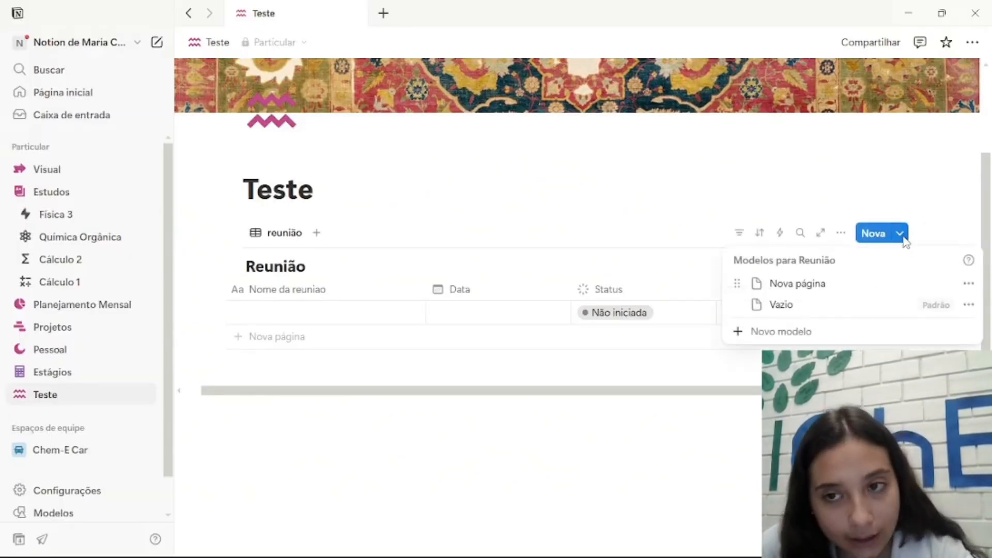
left_click(798, 331)
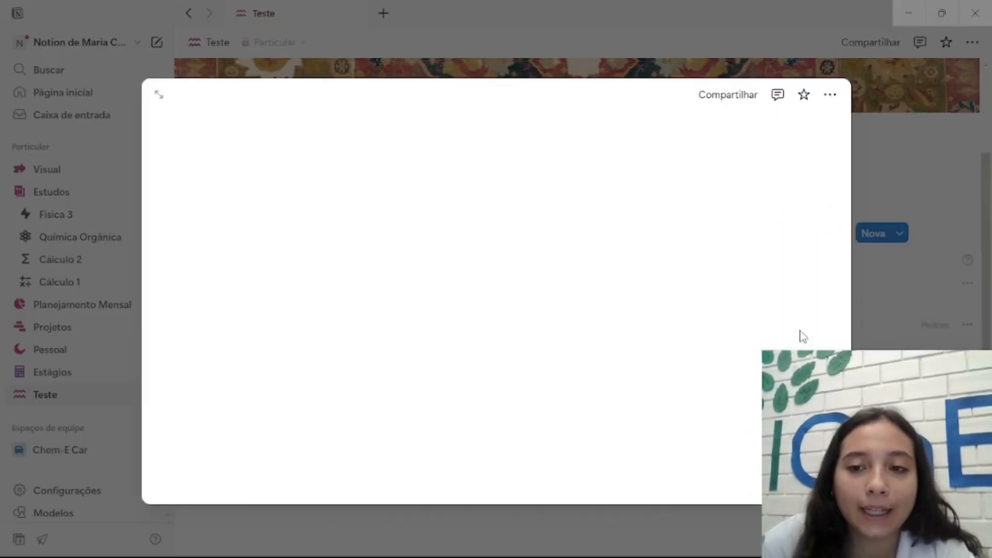
left_click(939, 188)
Open the first blank Reunião template for editing and title it Reunião do Aiche.
left_click(900, 233)
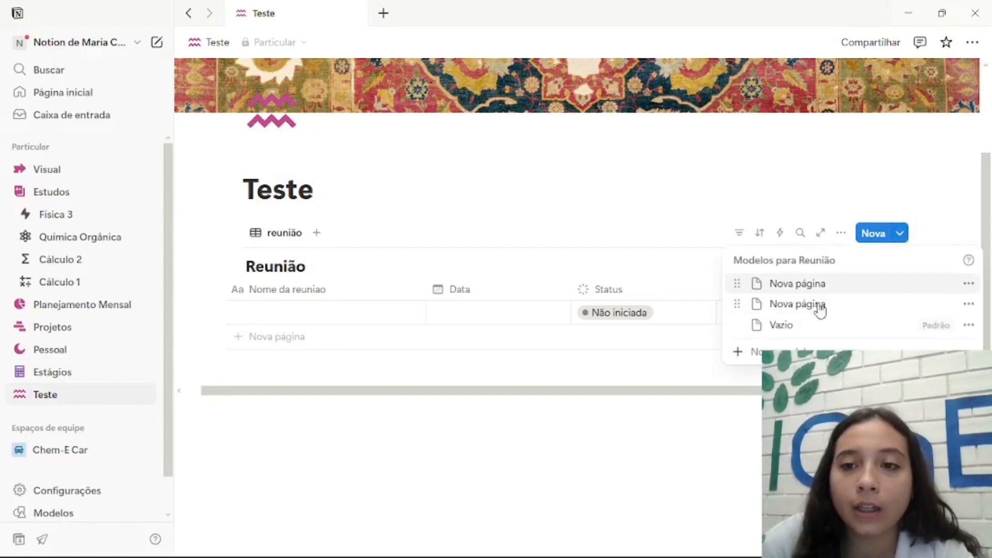
left_click(968, 288)
left_click(827, 330)
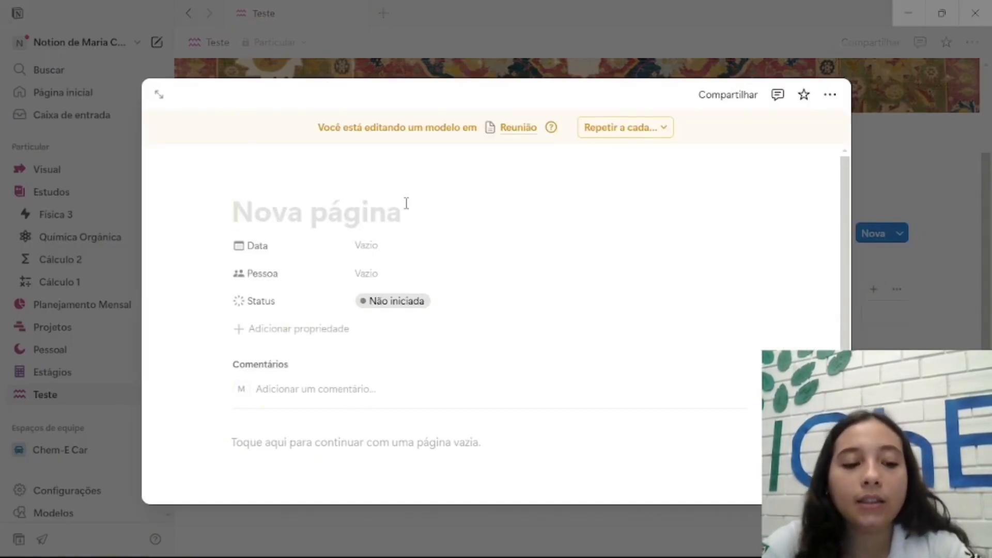
key("Caps_Lock")
type("Reuni")
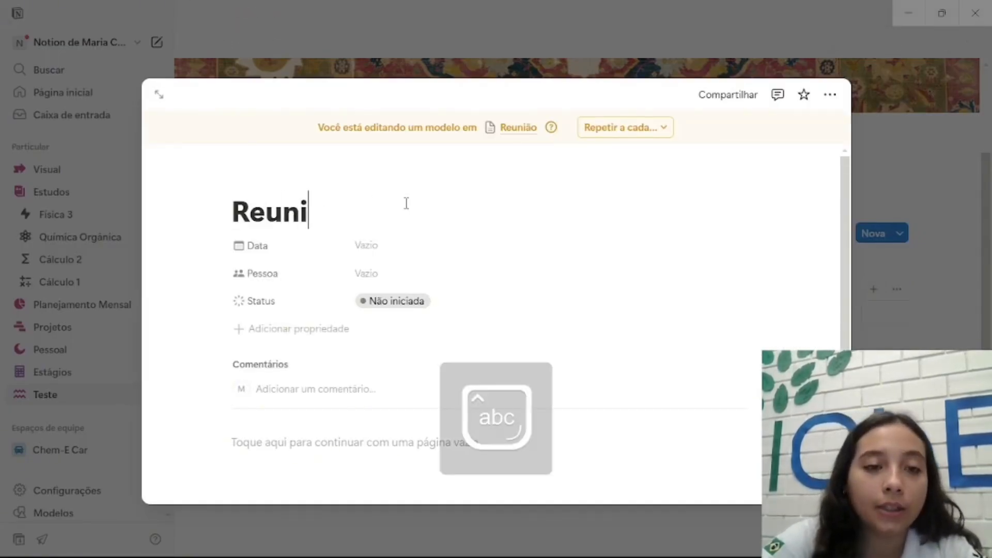
type("ão do")
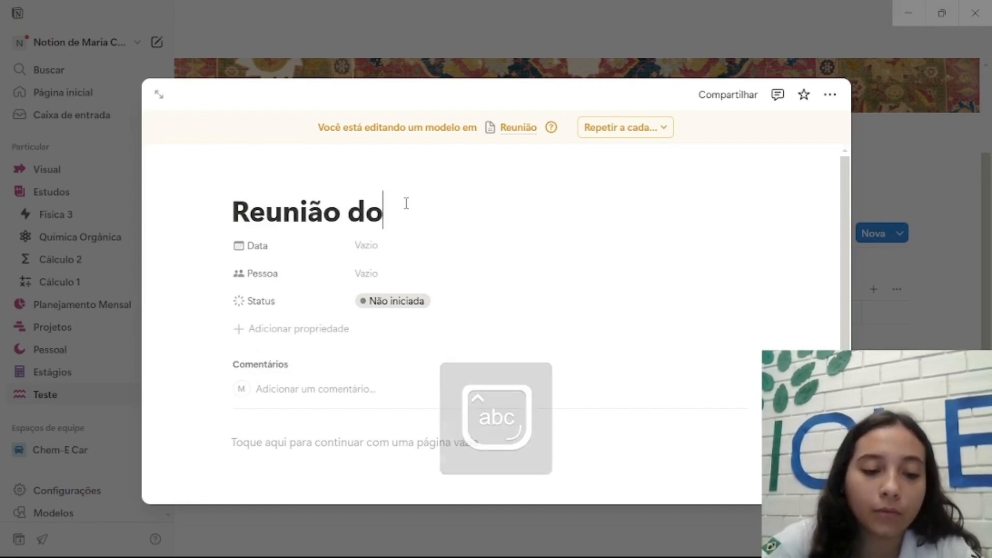
key("Caps_Lock")
type("A")
key("Caps_Lock")
type("ihe")
key("BackSpace")
key("BackSpace")
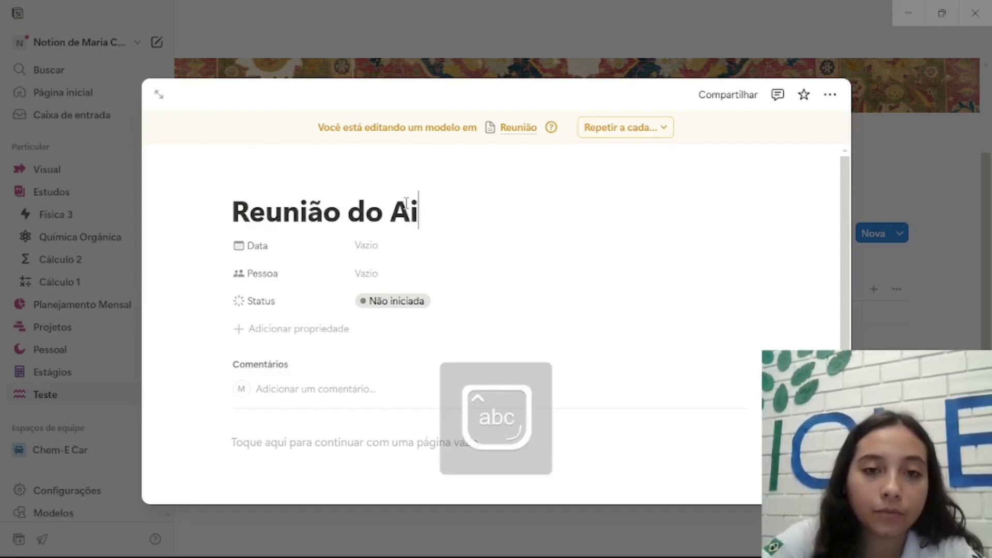
type("che")
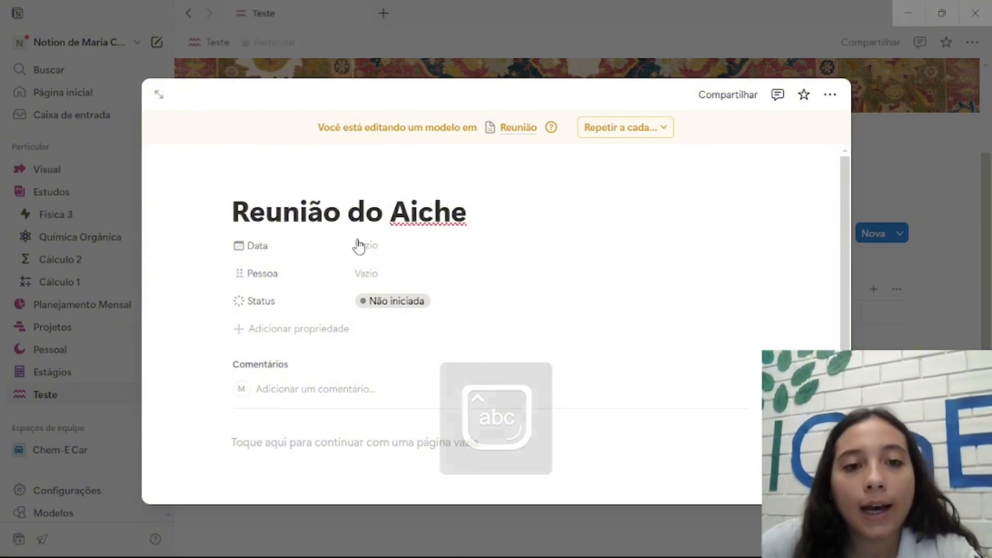
Set the template's Data to Hoje and Status to Em andamento, and move the Status property above Pessoa.
left_click(367, 245)
left_click(421, 173)
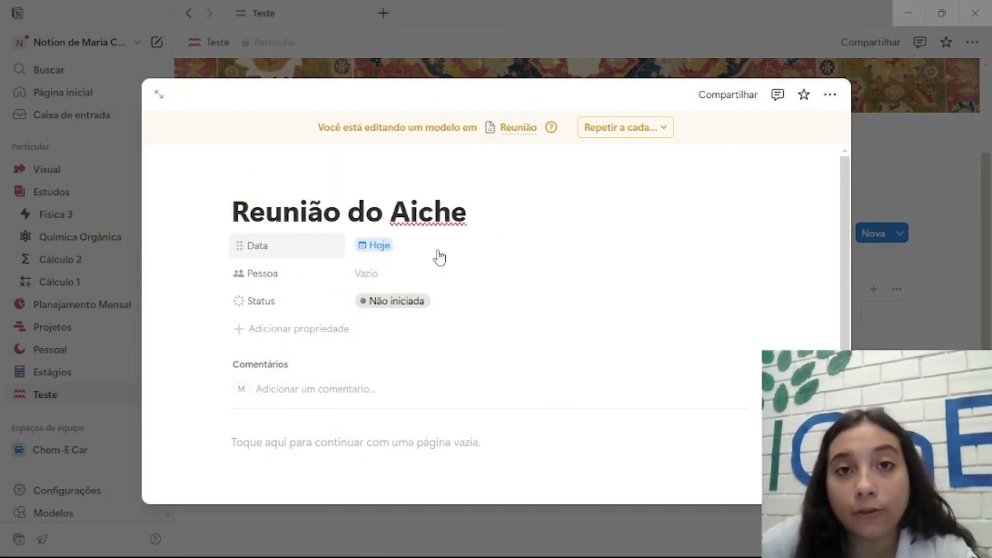
left_click(421, 309)
left_click(422, 403)
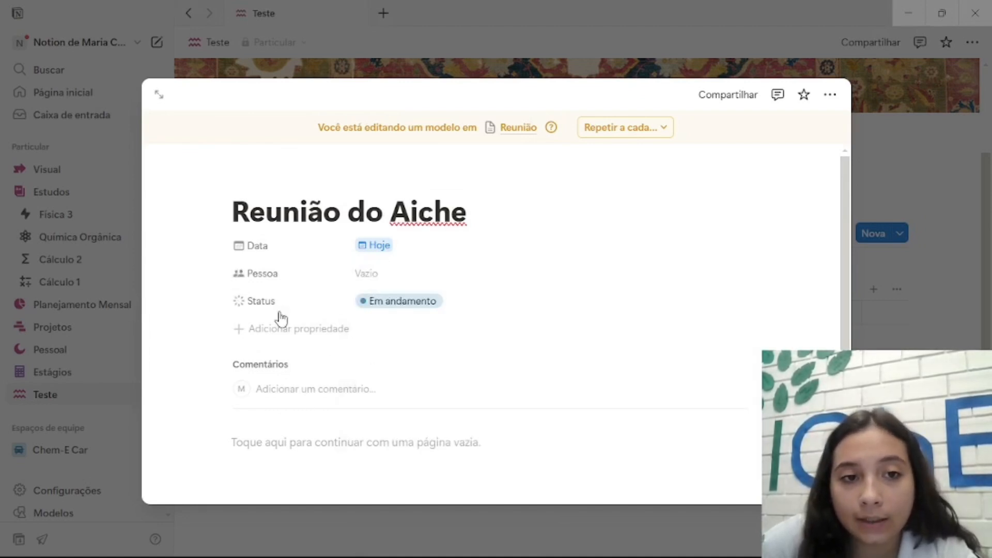
left_click_drag(281, 319, 300, 277)
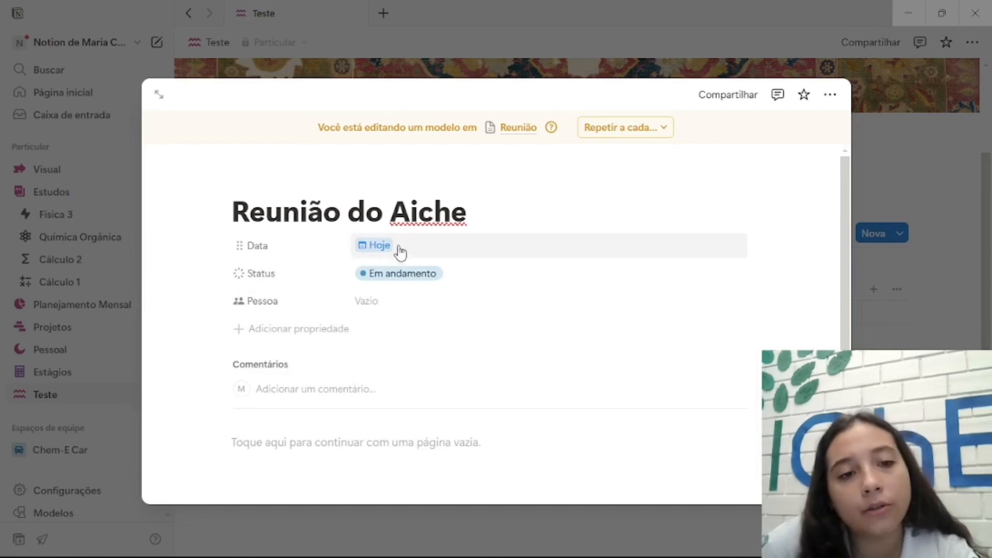
Examine the block types that can be inserted in the Reunião do Aiche template's body, and close the template.
left_click(389, 450)
left_click(220, 445)
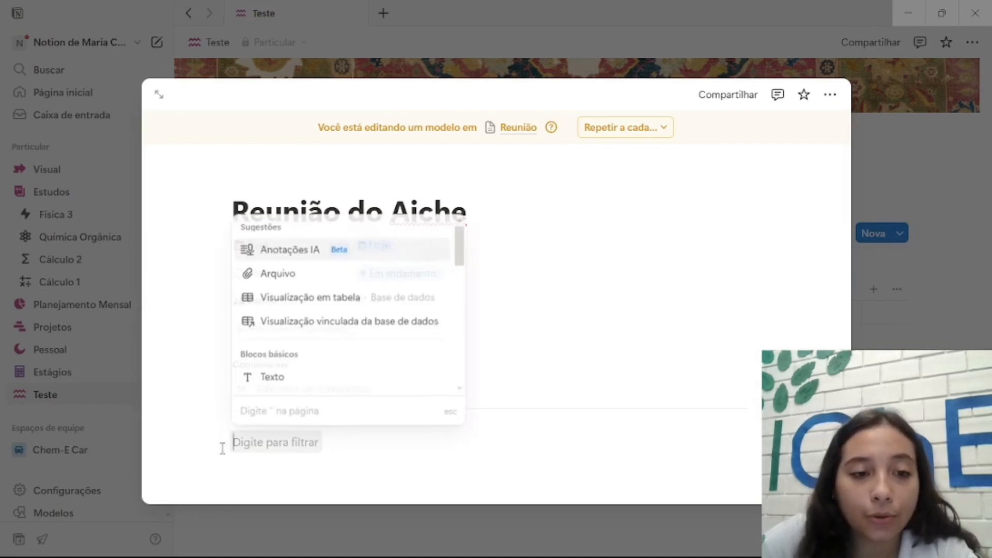
scroll(388, 331, "down", 1)
scroll(389, 330, "down", 4)
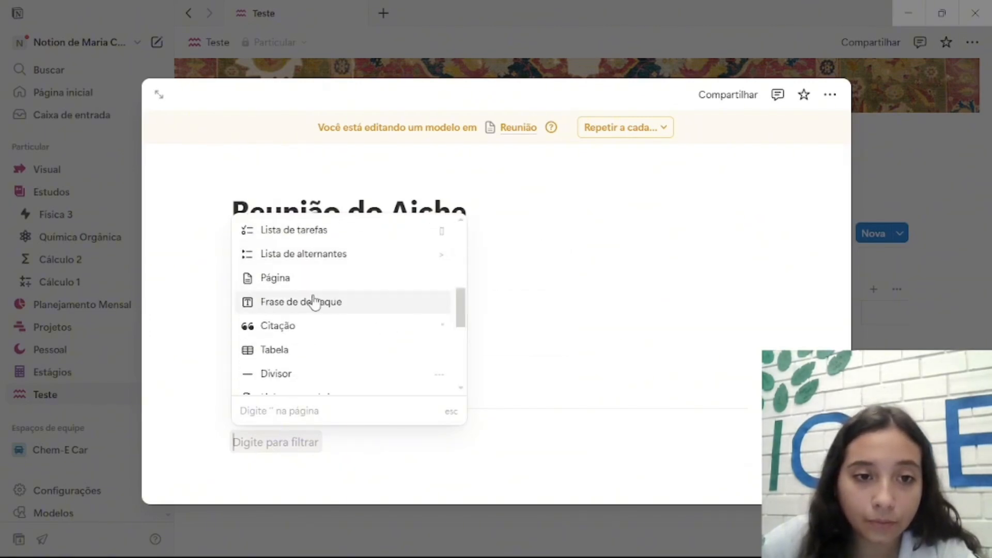
scroll(313, 299, "down", 3)
scroll(313, 297, "down", 3)
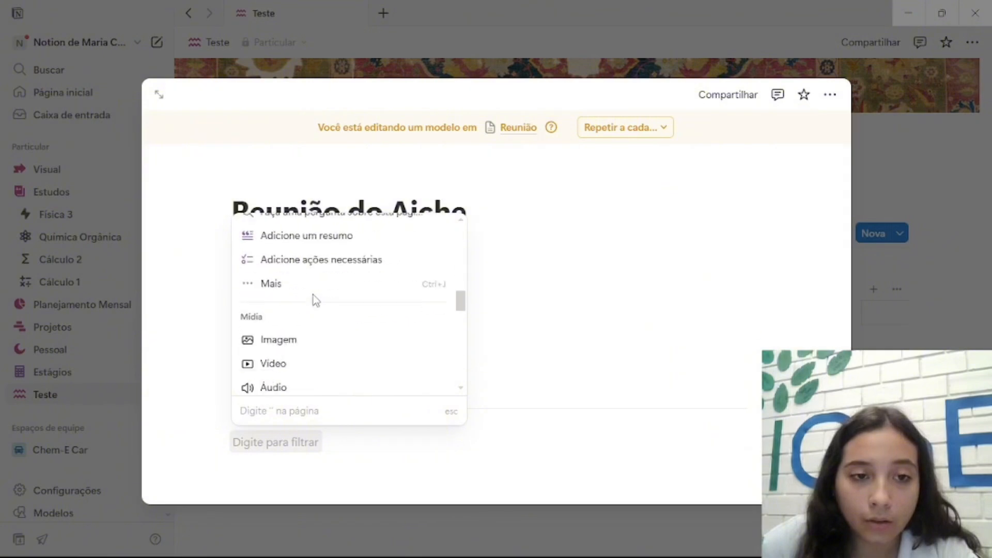
scroll(314, 298, "down", 2)
scroll(314, 301, "down", 4)
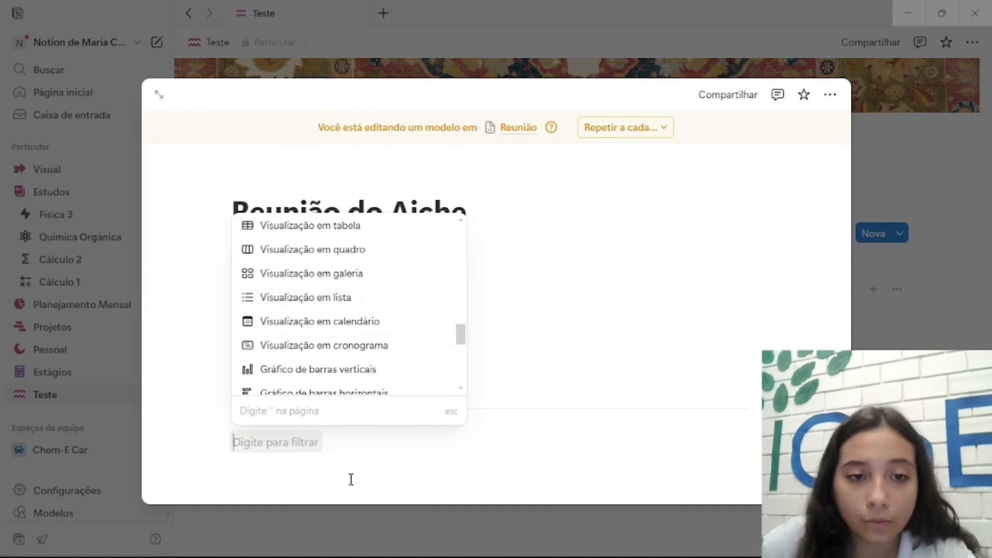
left_click(341, 460)
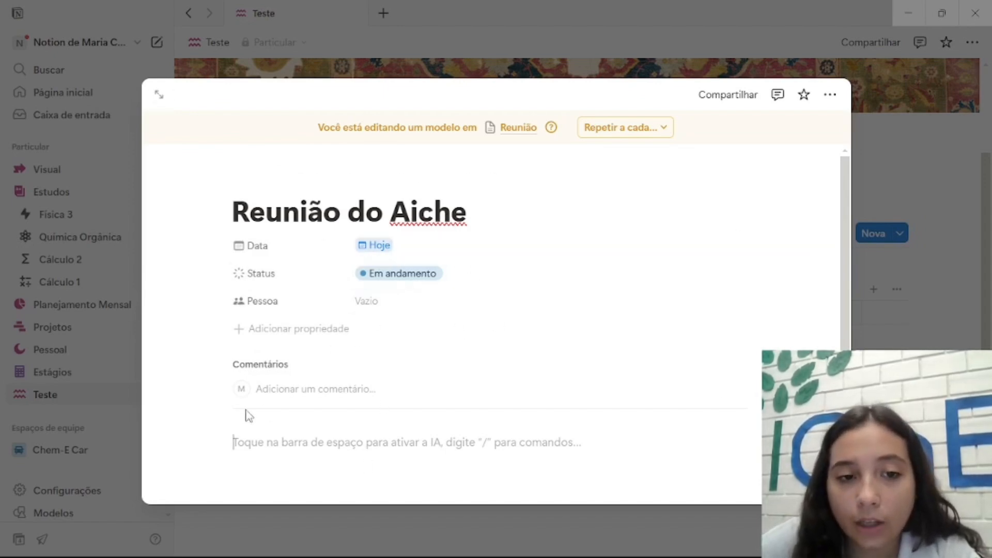
scroll(474, 381, "down", 2)
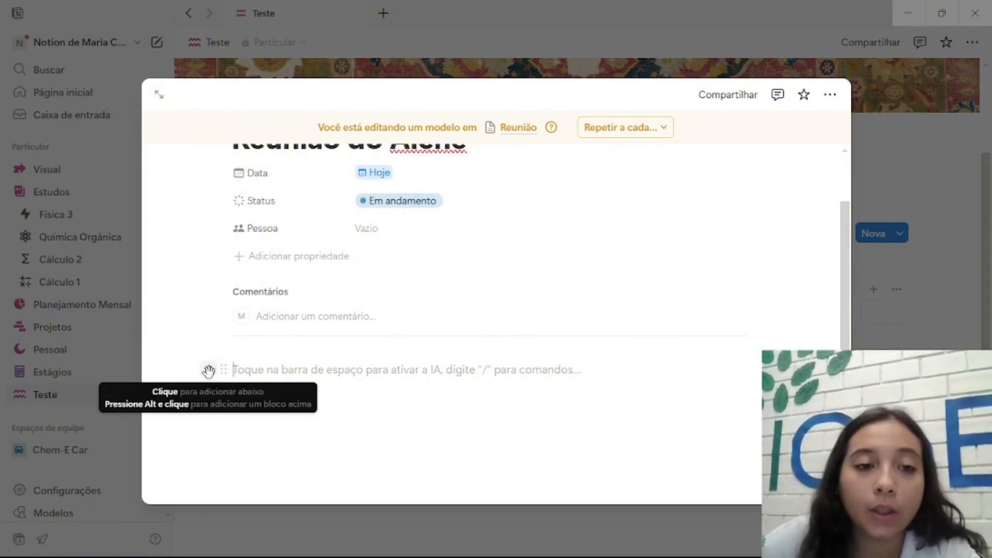
scroll(620, 248, "up", 2)
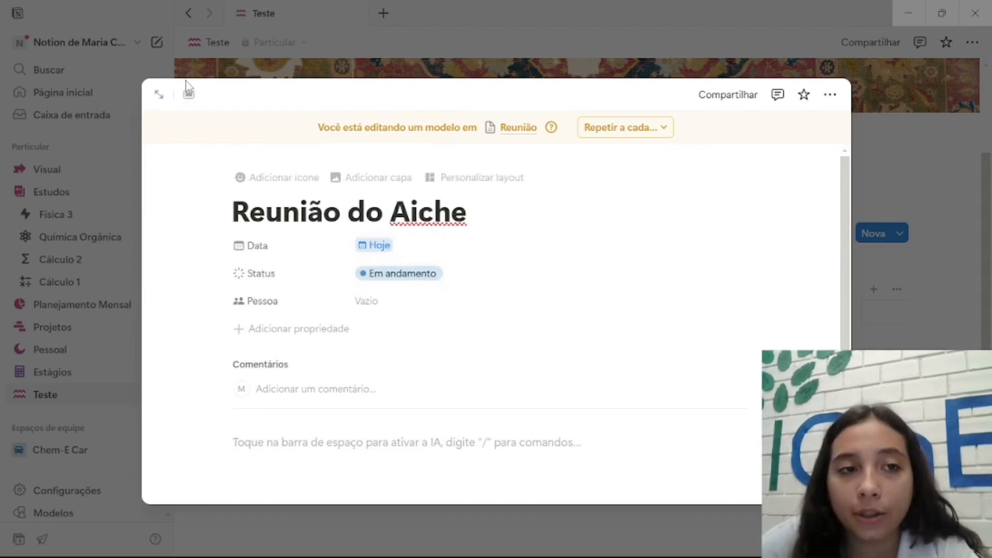
left_click(925, 193)
Open the remaining Nova página template for editing and title it Projetos.
left_click(902, 238)
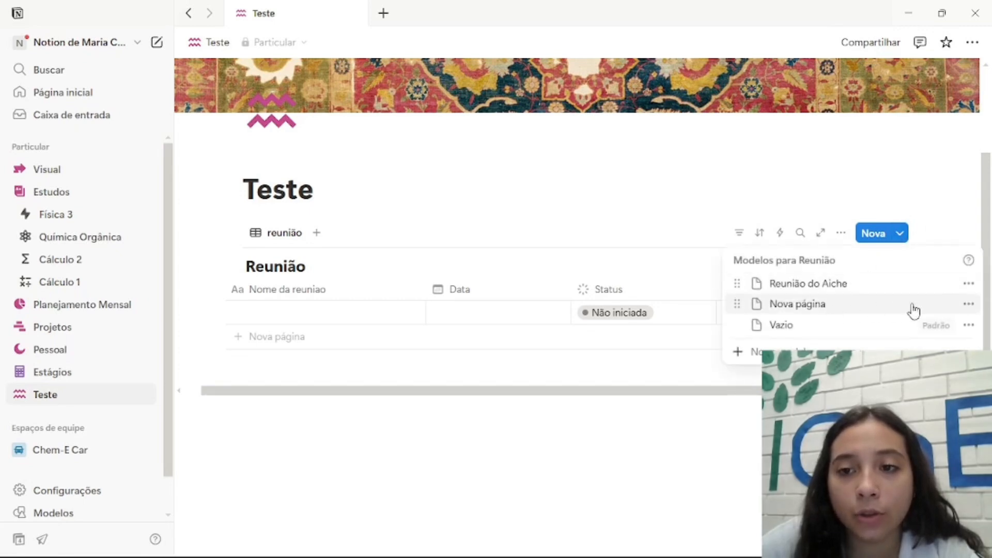
left_click(967, 305)
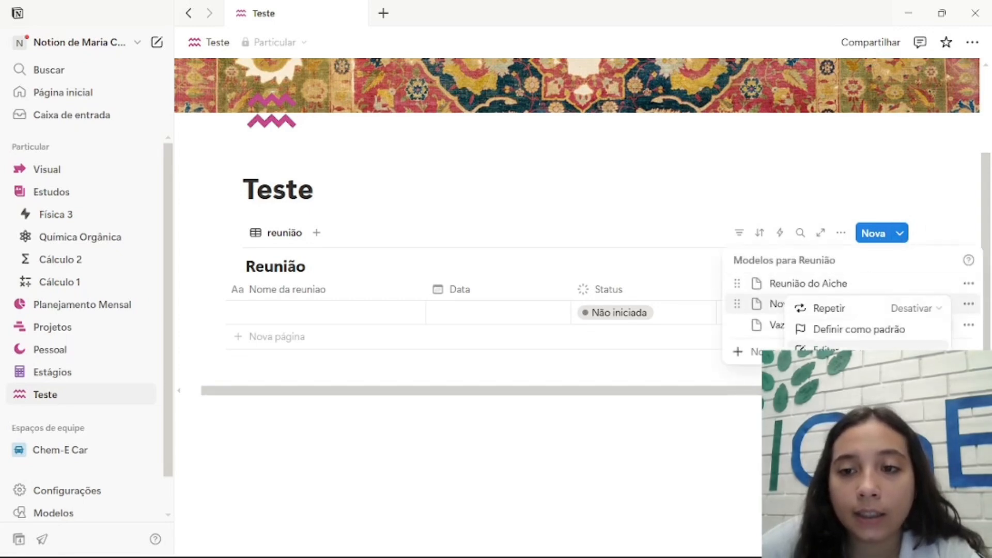
left_click(827, 351)
key("Caps_Lock")
type("P")
key("Caps_Lock")
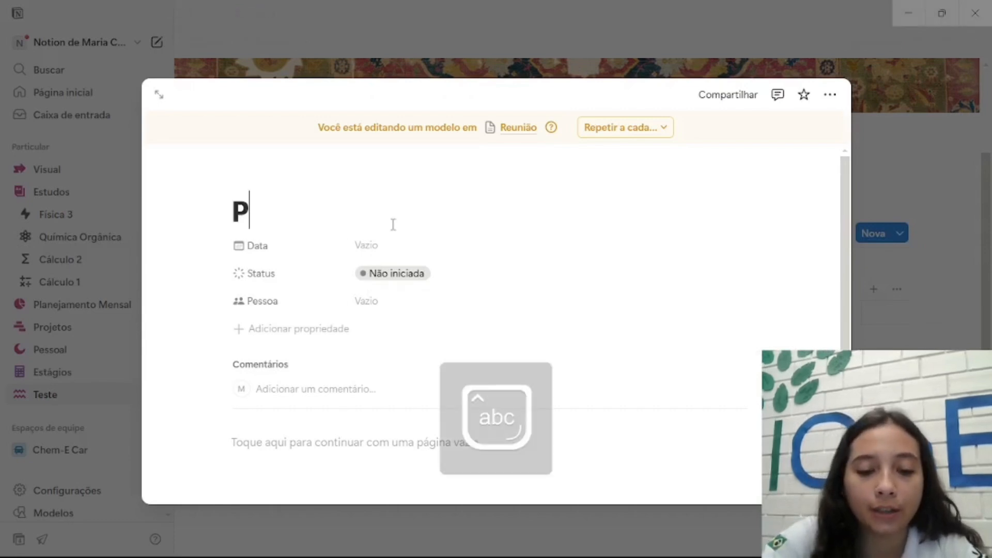
type("rojetos")
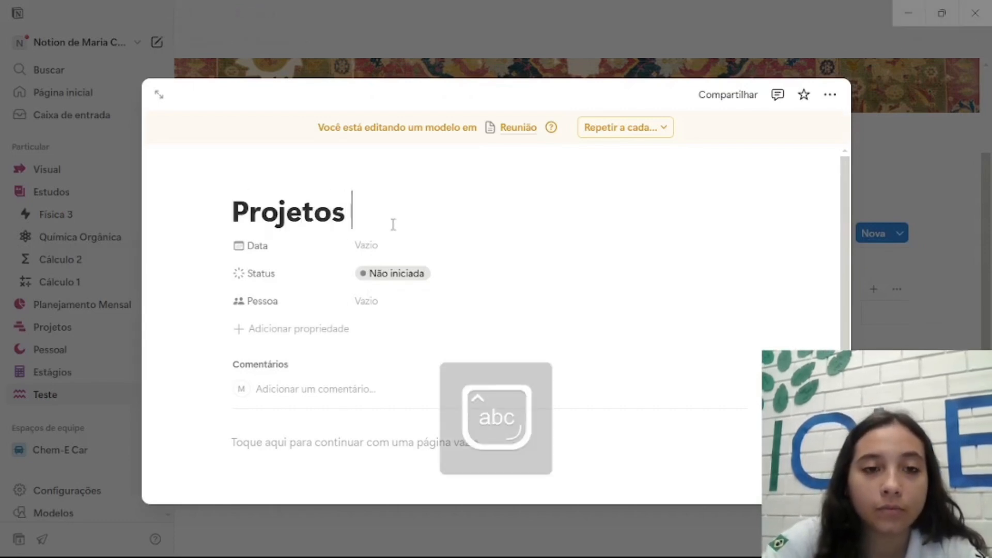
Set the Projetos template's Data to Hoje and its Status to Em andamento.
left_click(381, 248)
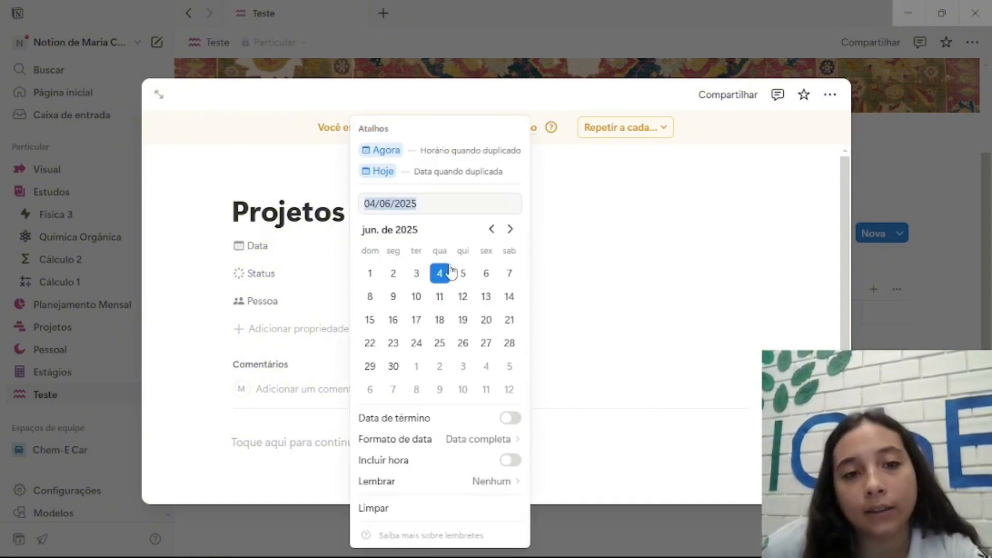
left_click(438, 175)
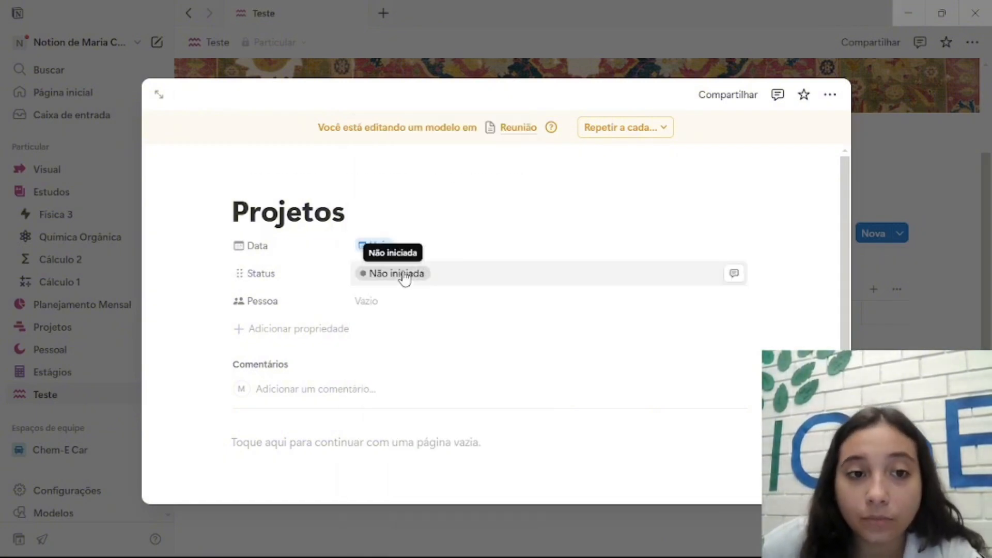
left_click(427, 285)
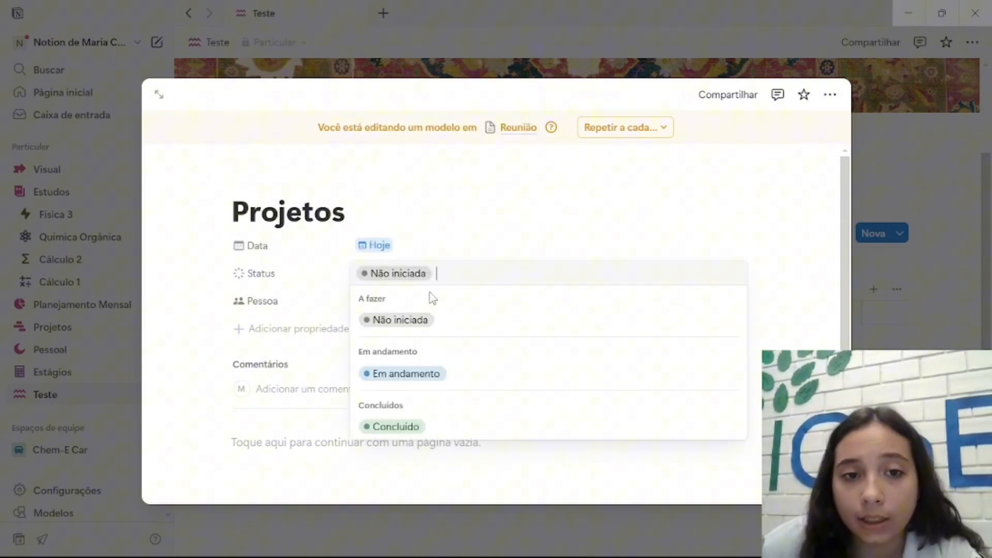
left_click(443, 380)
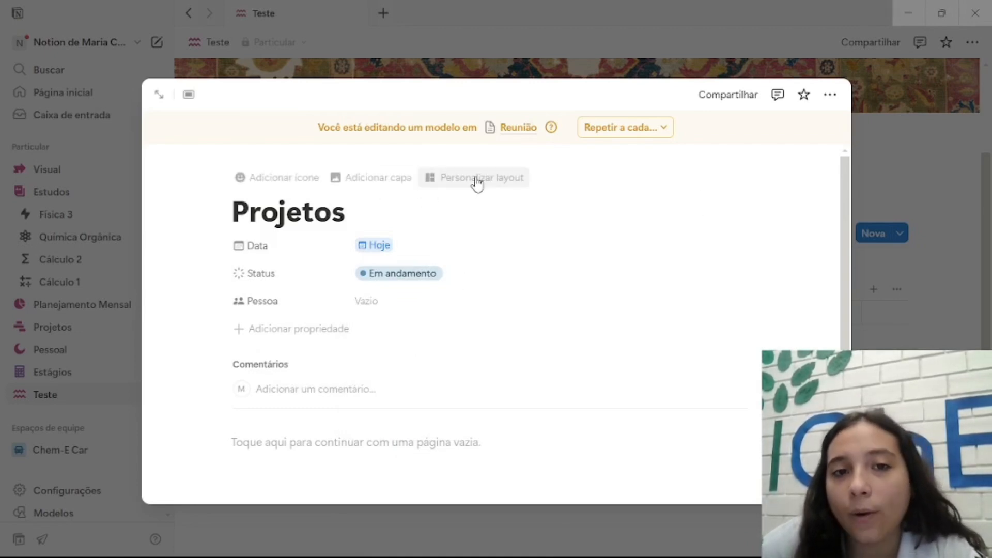
Customize the Reunião page layout by pinning Data and Status under the page title, and apply it to all pages.
left_click(482, 180)
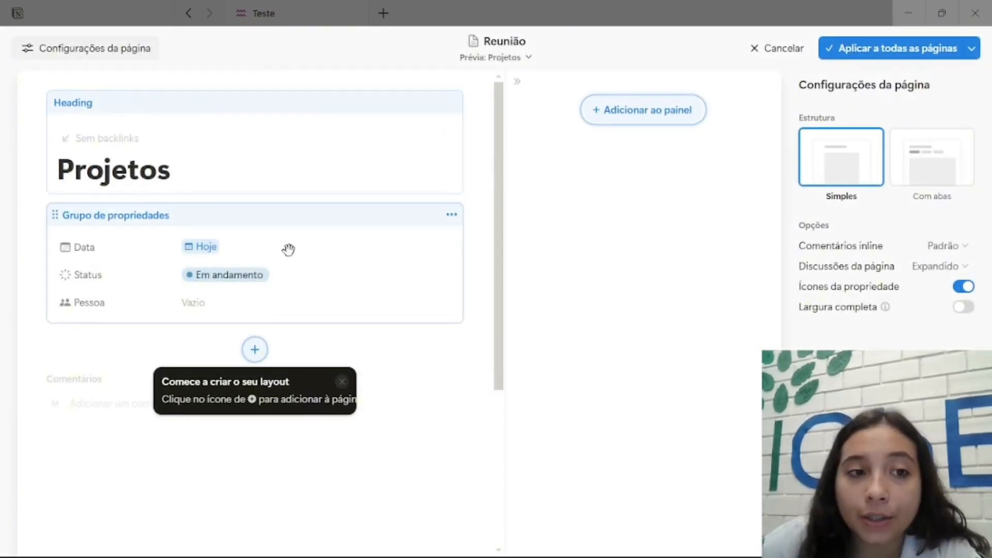
left_click(206, 247)
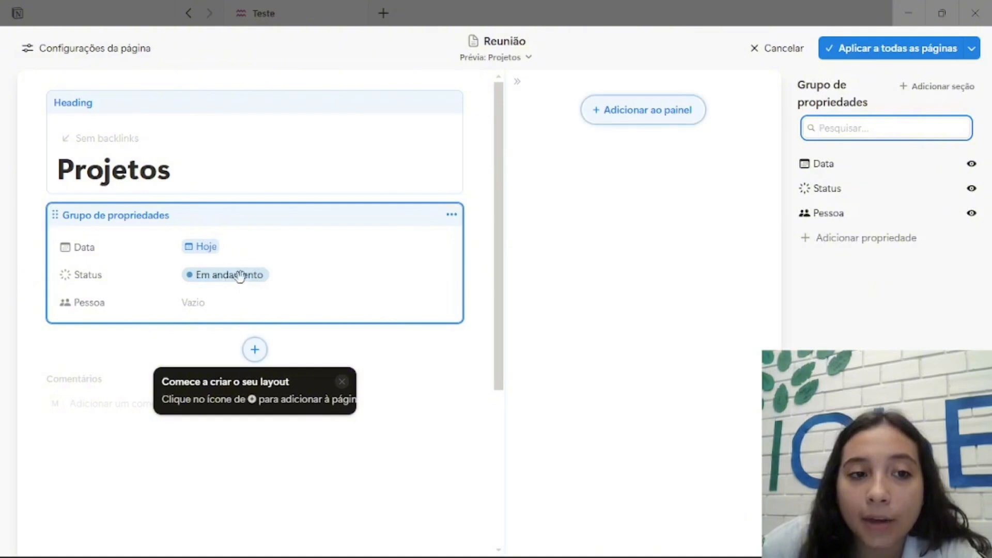
left_click(256, 269)
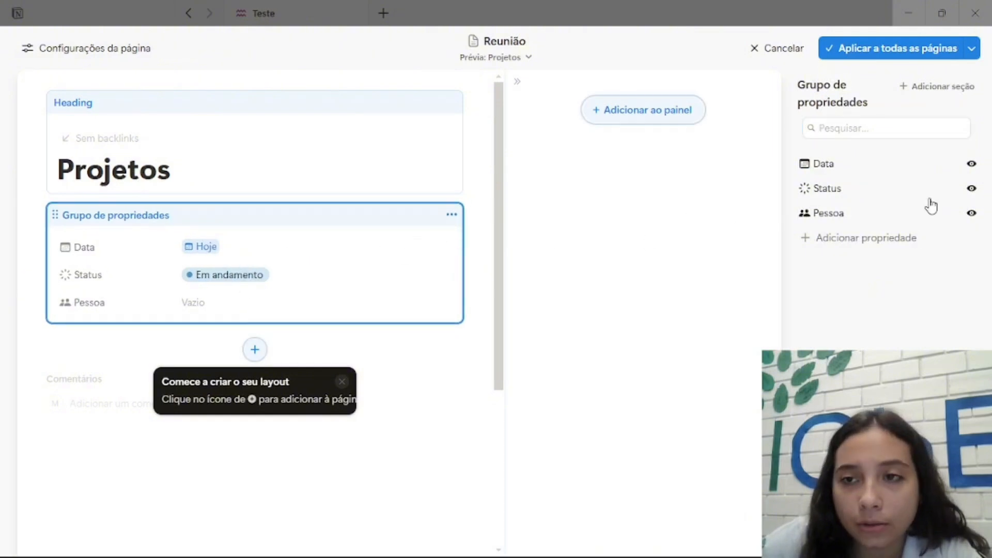
left_click(768, 274)
left_click(972, 229)
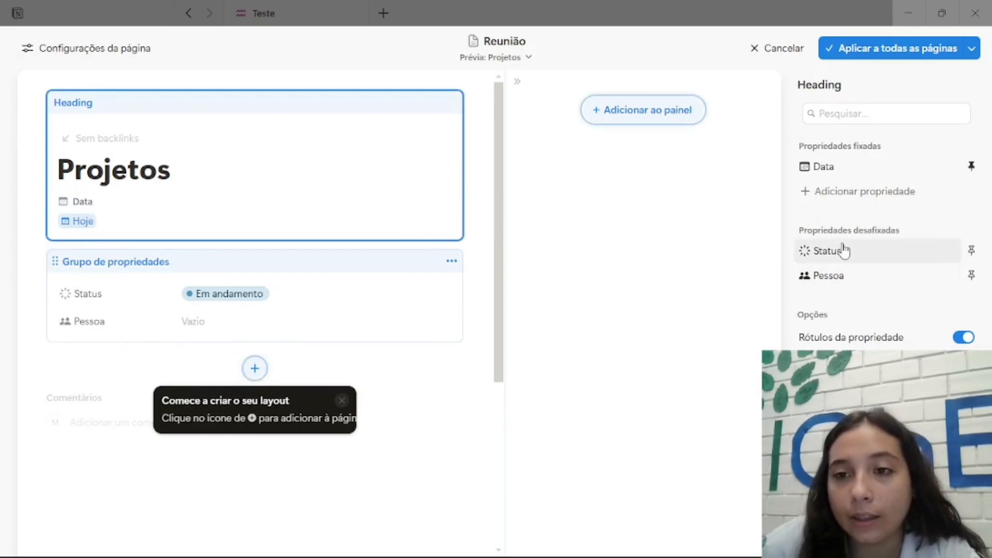
left_click(972, 252)
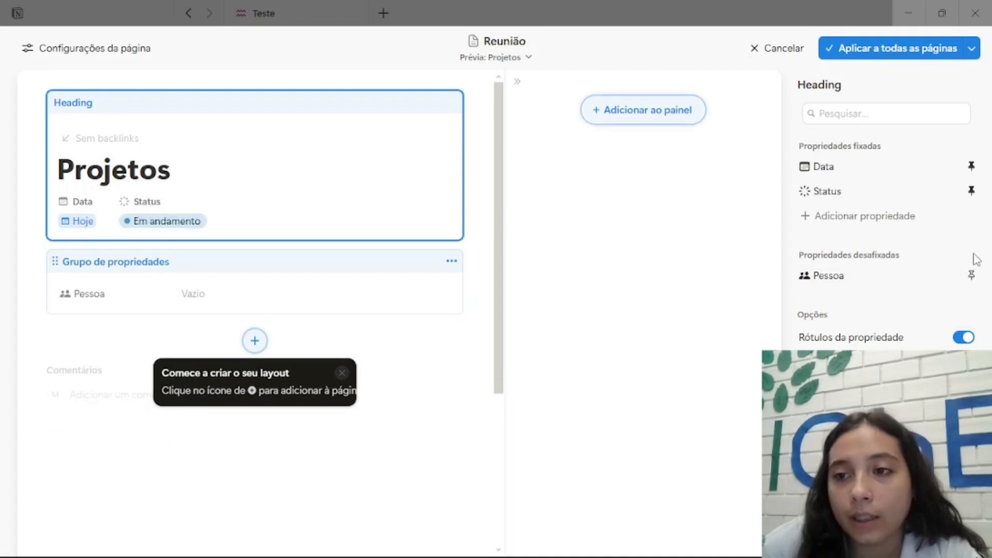
left_click(894, 54)
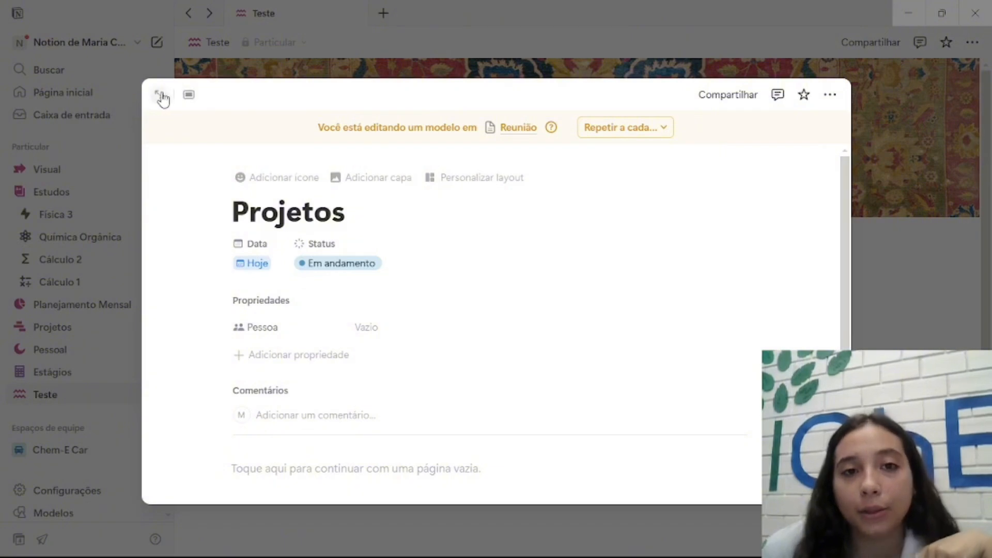
Add a cover image to the Projetos template and close the template.
left_click(382, 184)
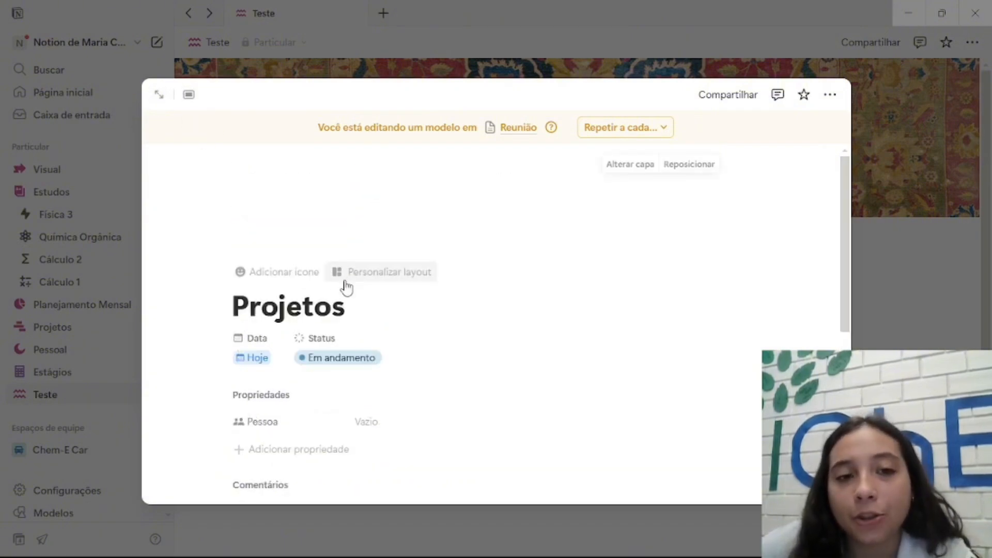
scroll(620, 330, "down", 2)
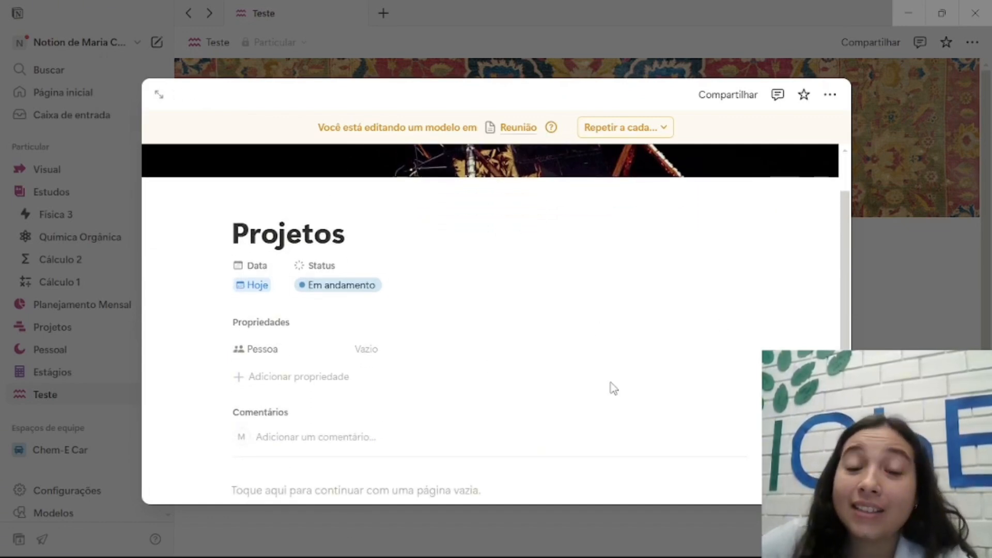
scroll(658, 331, "up", 2)
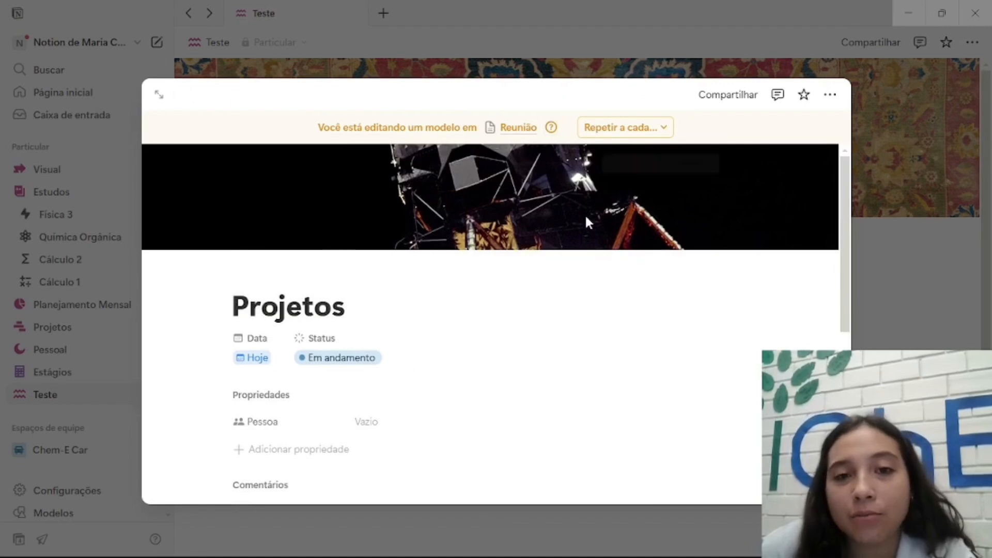
mouse_move(634, 187)
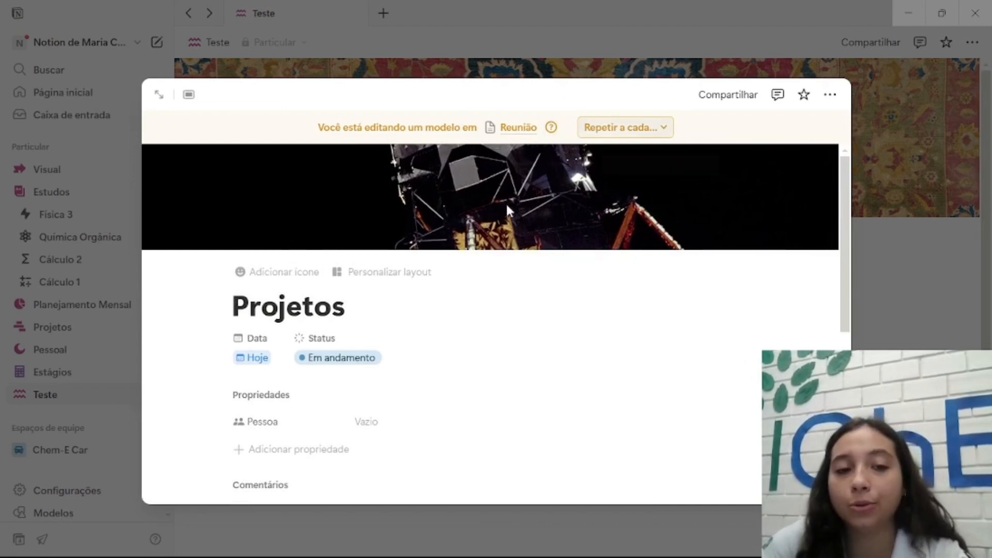
scroll(465, 364, "down", 5)
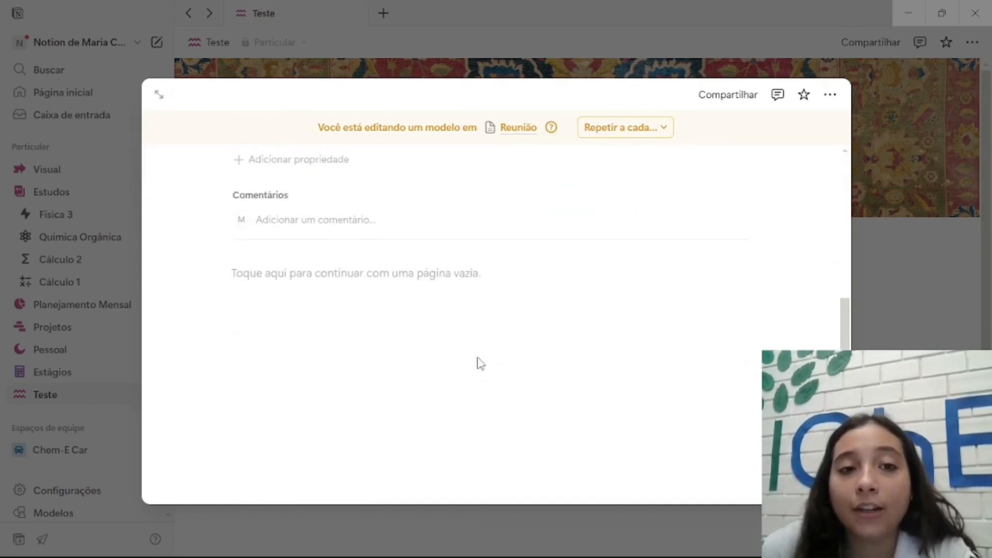
scroll(478, 364, "up", 5)
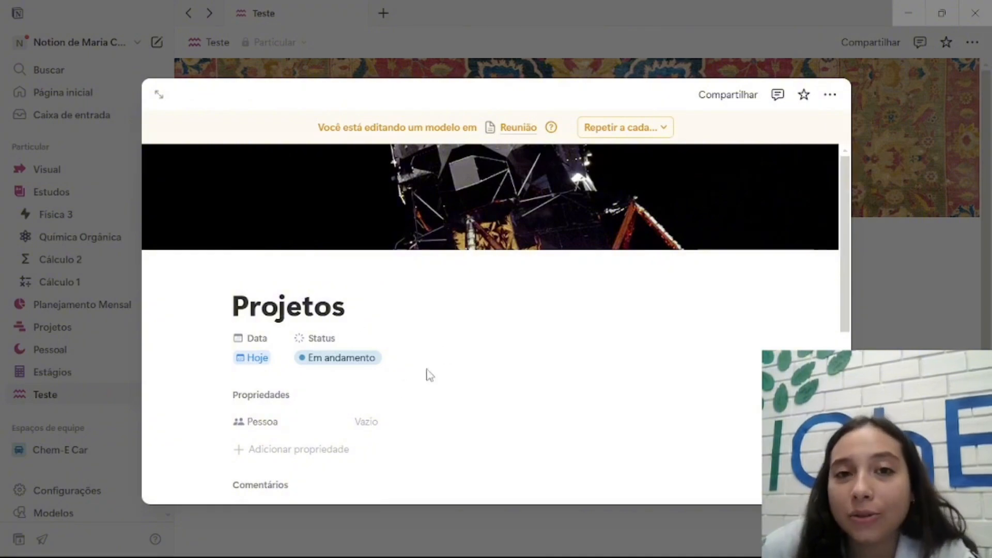
left_click(973, 265)
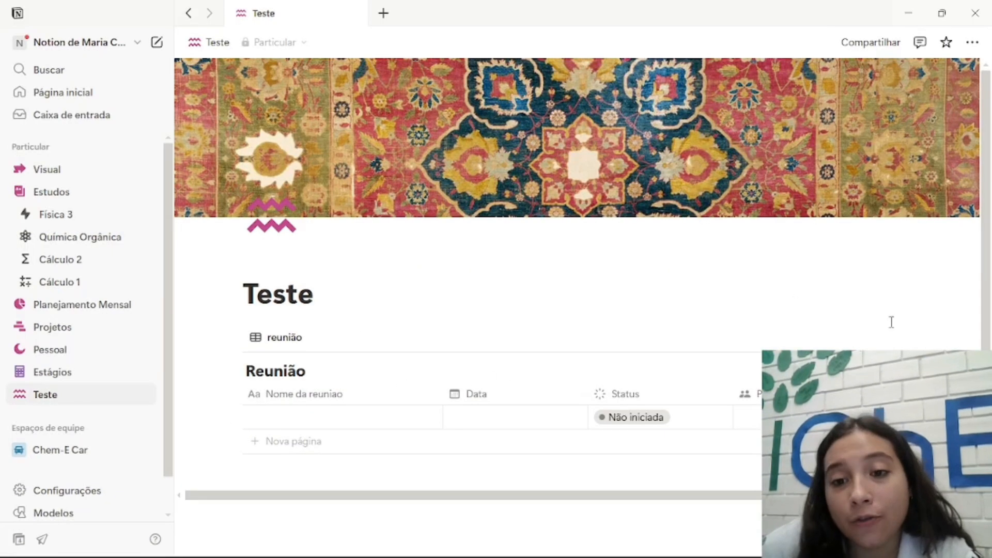
Open the blank row of the Reunião table, apply the Reunião do Aiche template to it, and close the page.
scroll(891, 322, "down", 2)
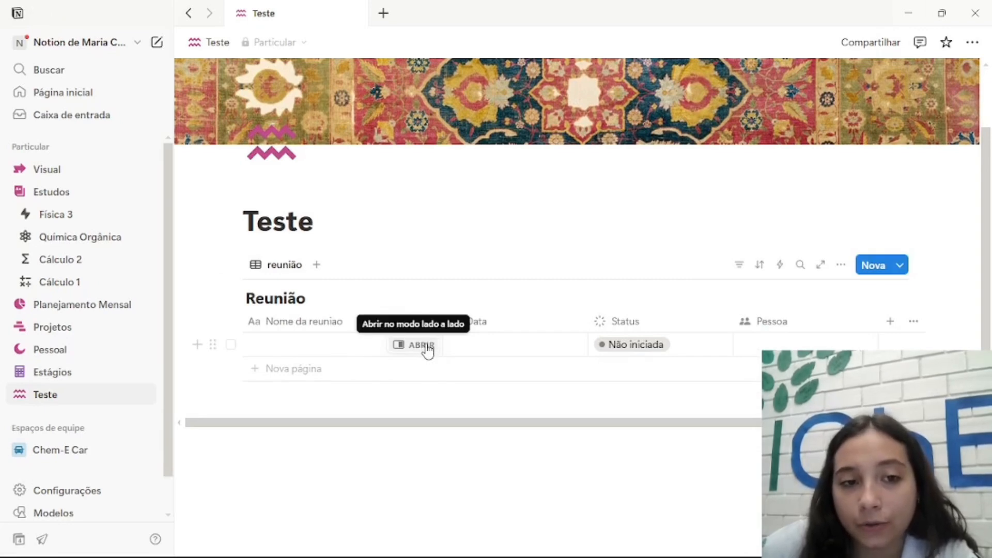
left_click(425, 347)
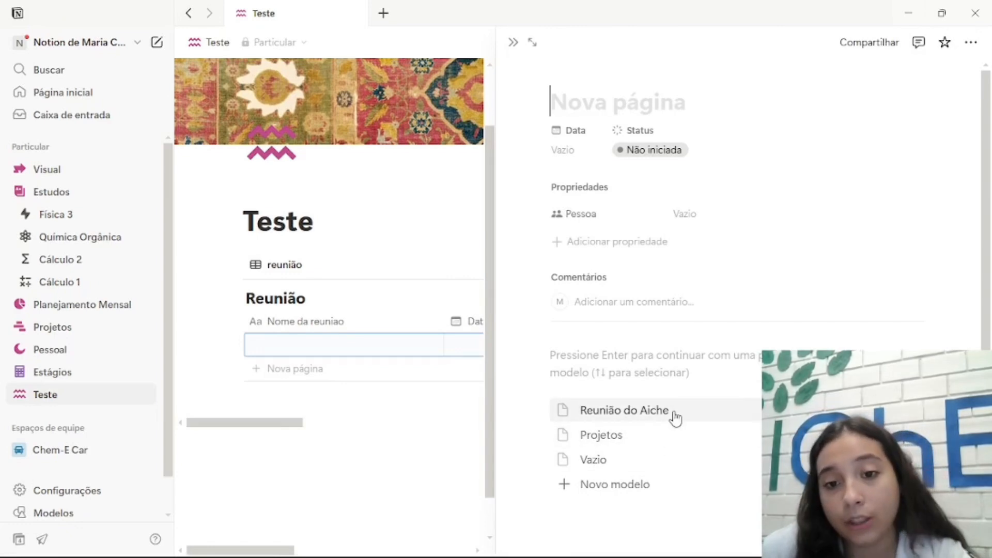
left_click(646, 411)
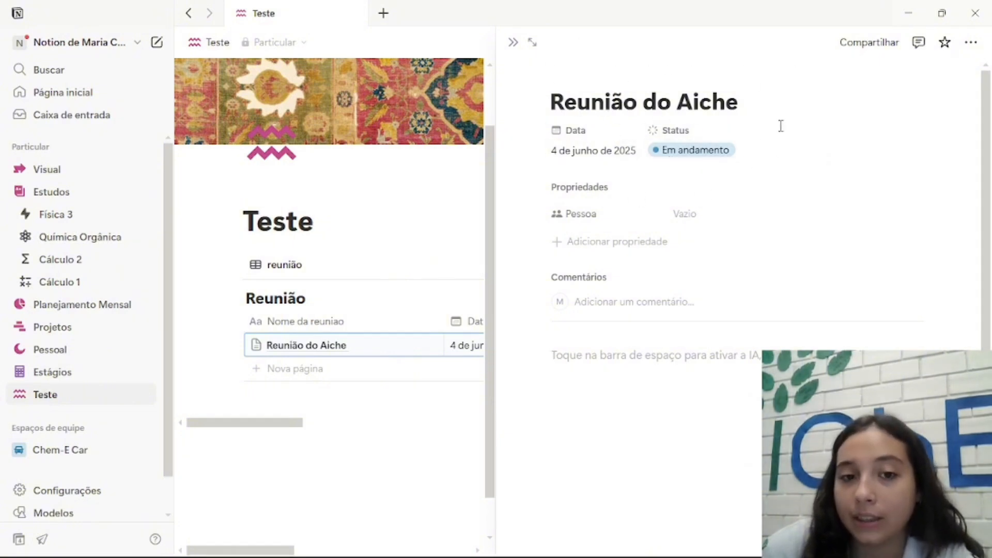
left_click(417, 410)
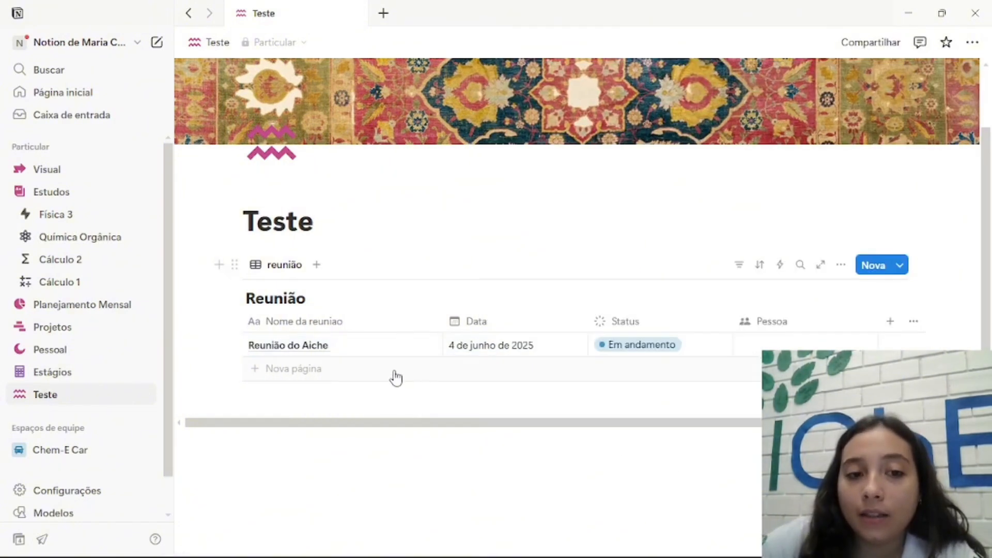
Add a new page to the Reunião table, fill it from the Projetos template, and close the page.
left_click(395, 374)
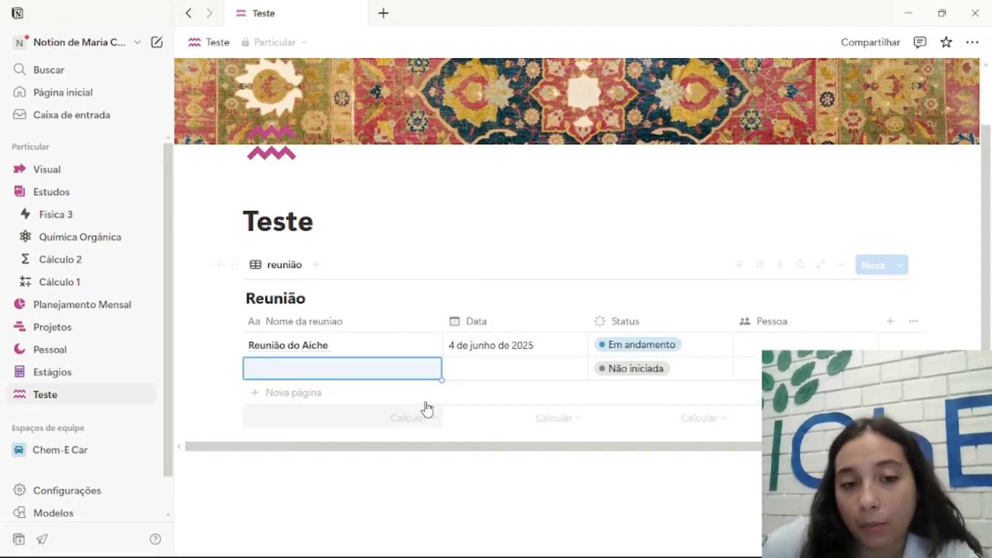
left_click(419, 368)
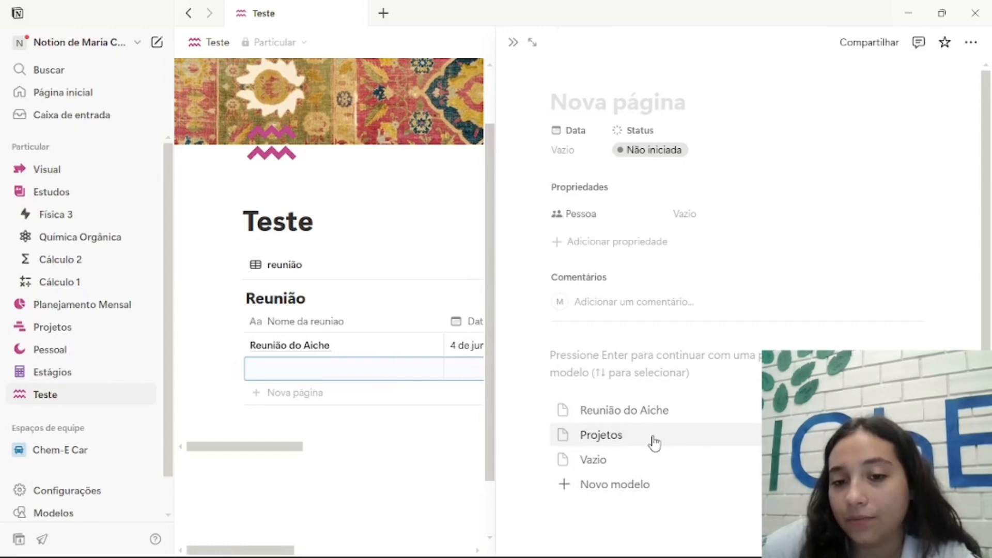
left_click(656, 442)
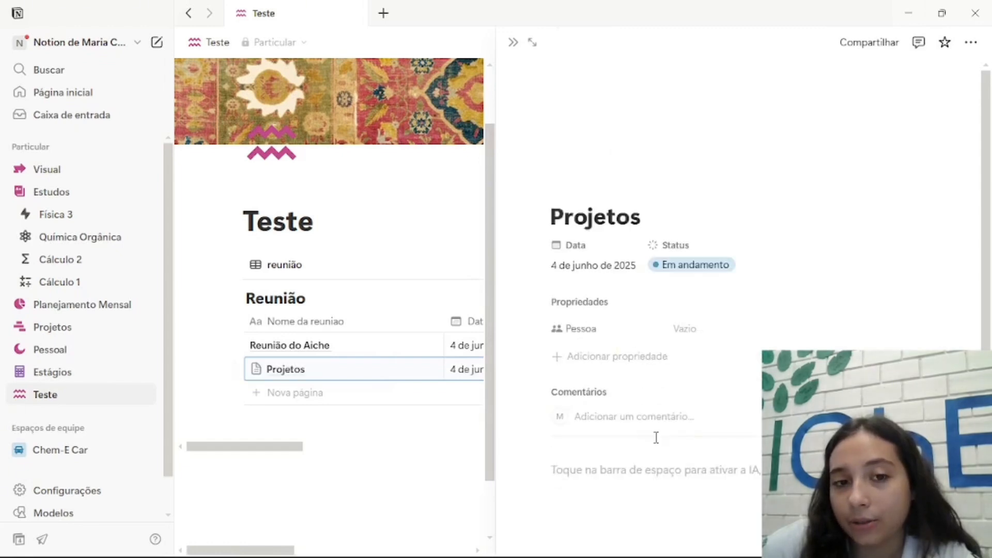
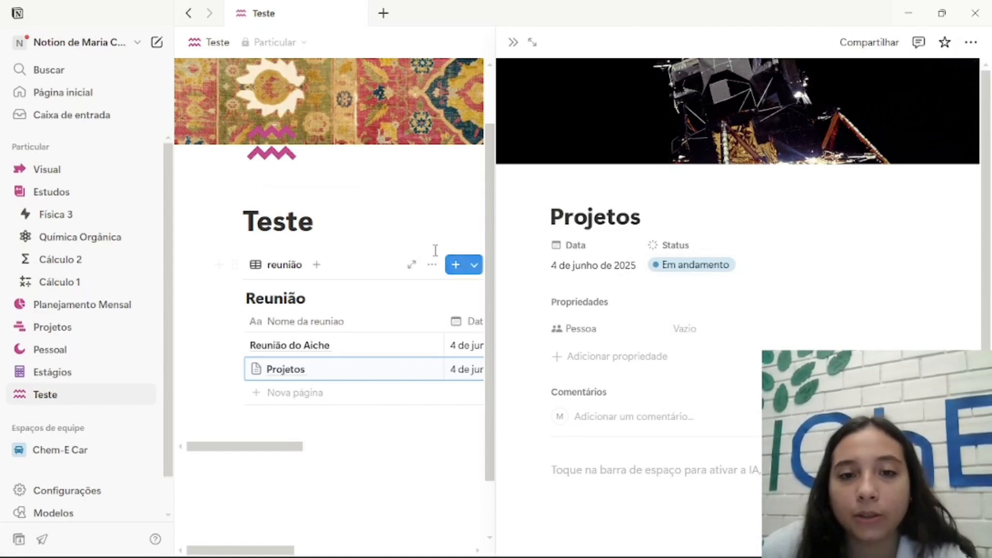
left_click(449, 215)
left_click(511, 41)
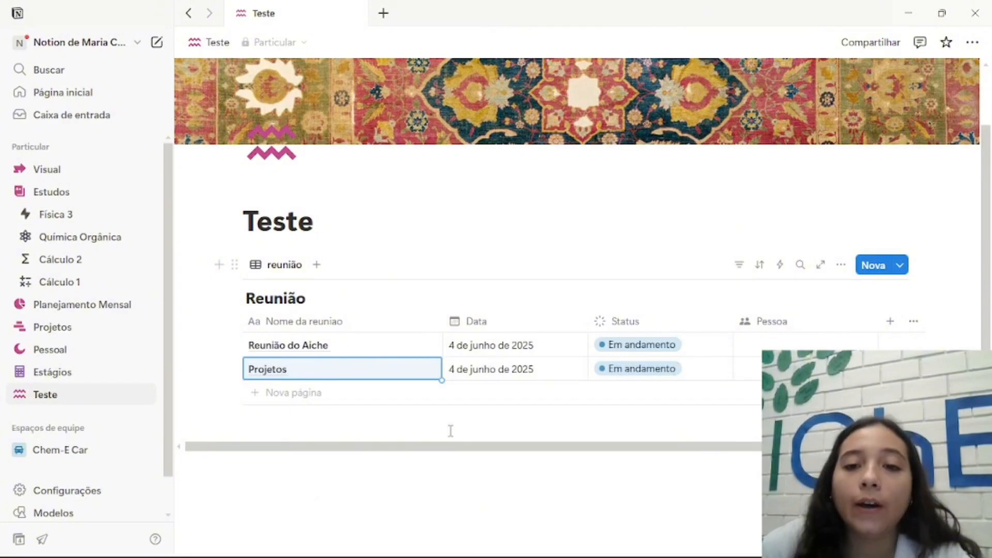
Set the Status of the Projetos row to Concluído.
left_click(641, 370)
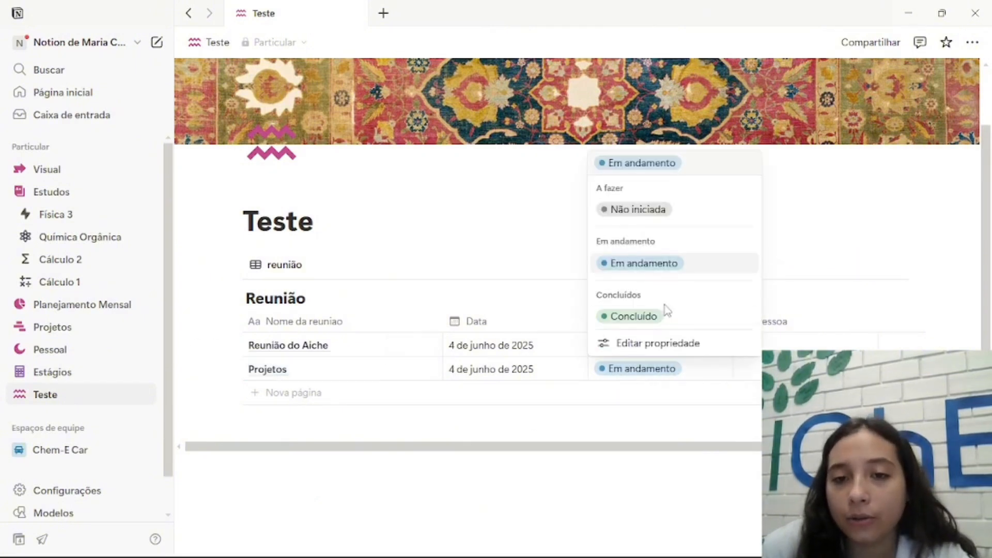
left_click(641, 316)
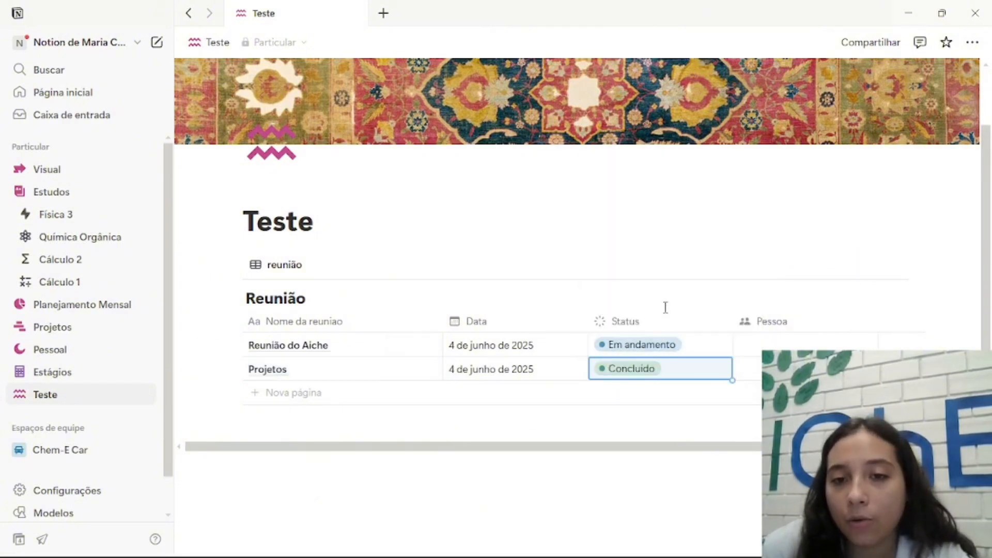
left_click(672, 228)
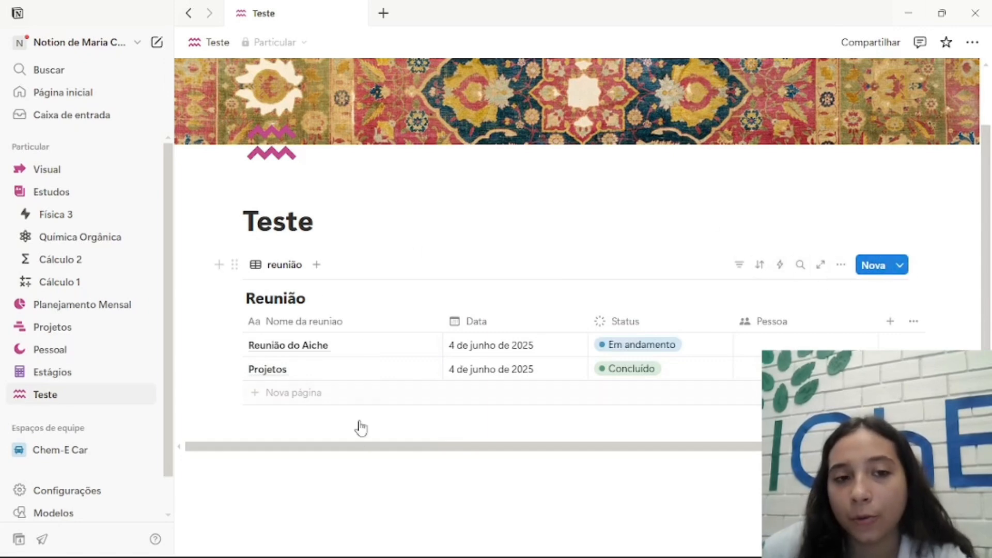
Insert a table view with a new empty database below the Reunião table on the Teste page.
left_click(354, 481)
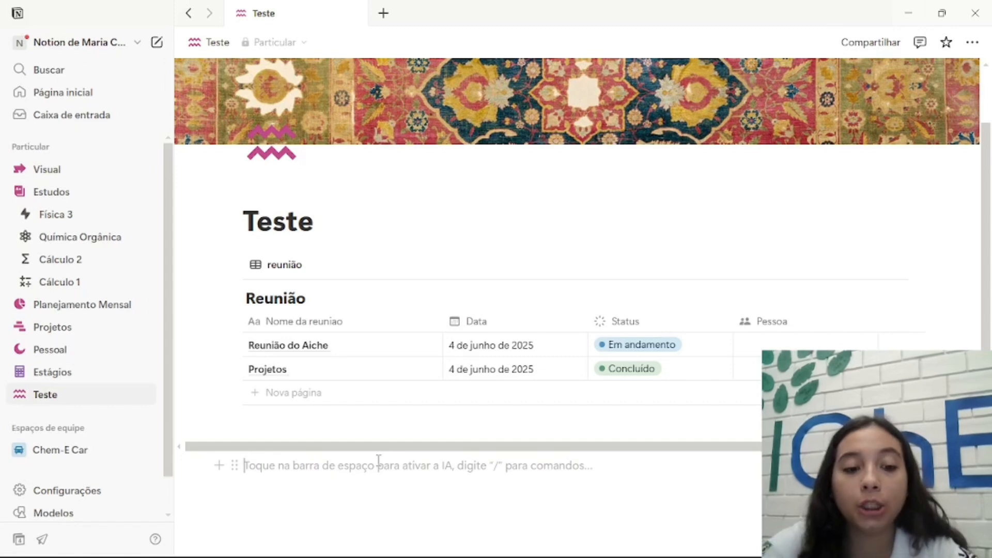
left_click(219, 465)
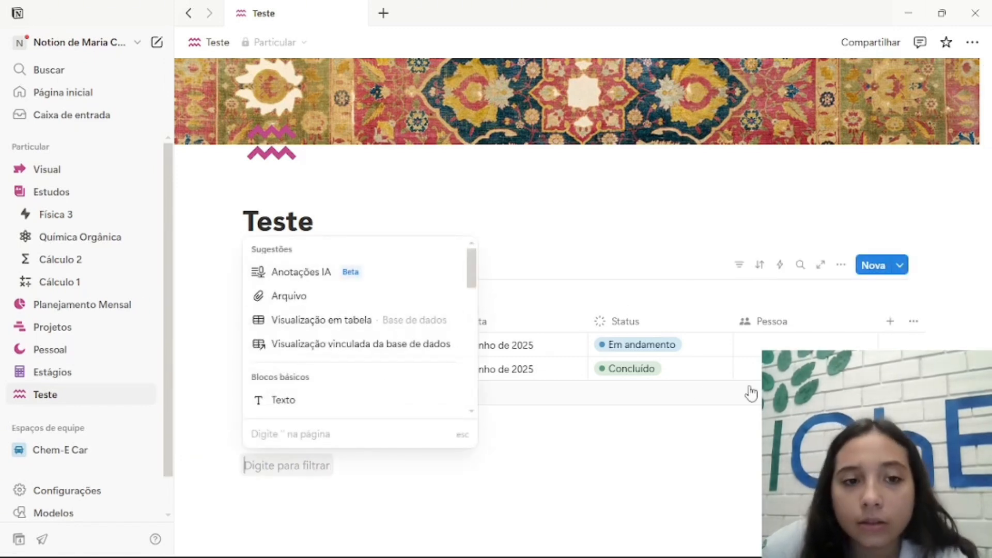
mouse_move(394, 320)
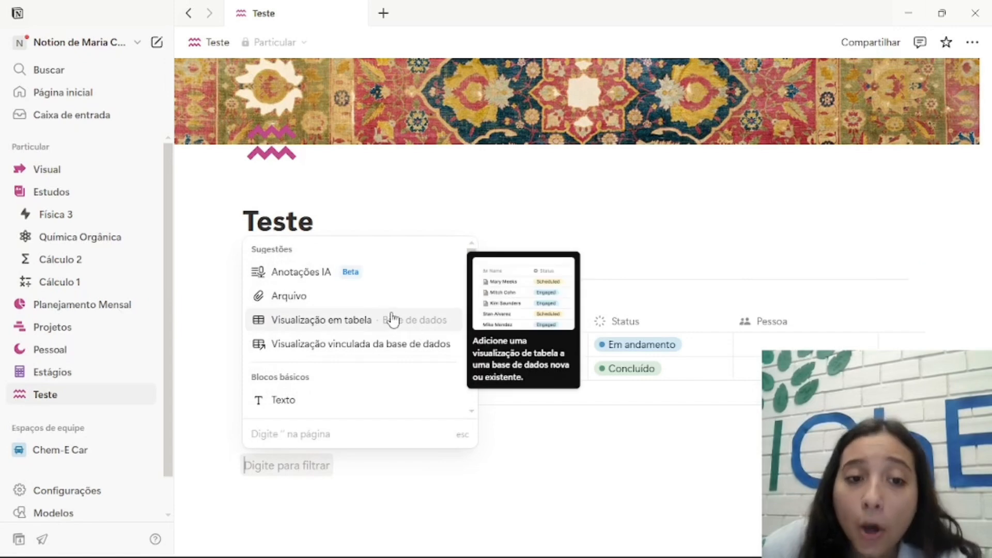
left_click(370, 329)
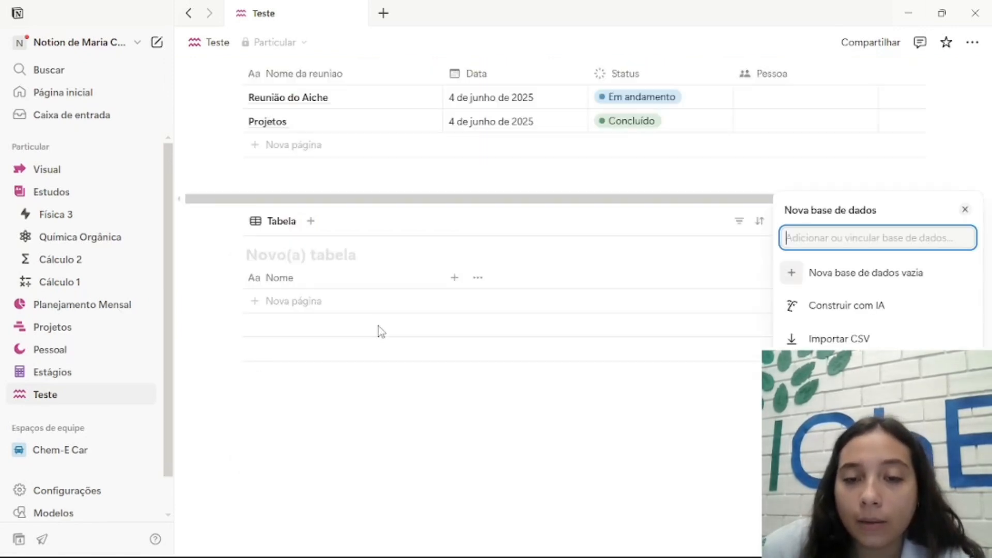
left_click(875, 284)
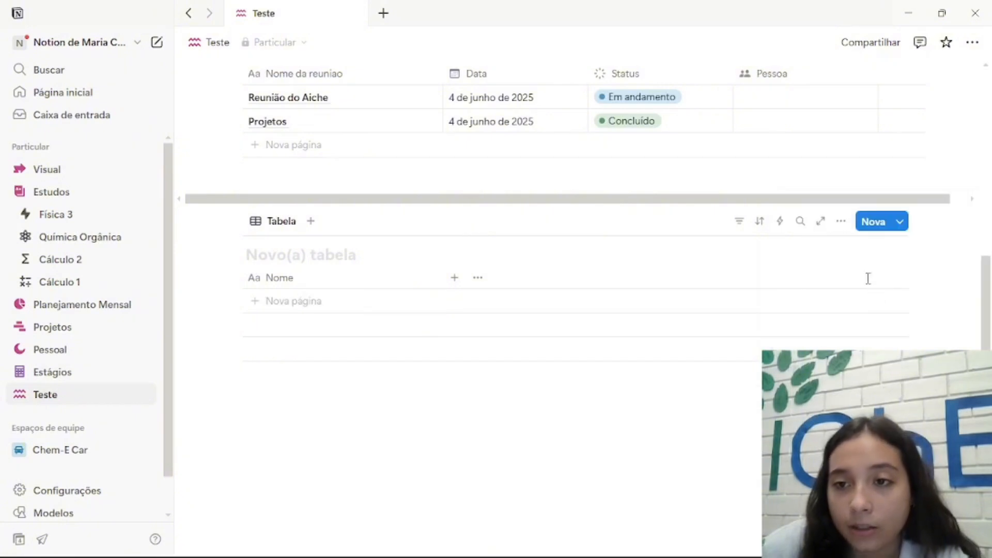
Title the new table database below the Reunião table Anotação.
left_click(319, 253)
key("Caps_Lock")
type("Anotr")
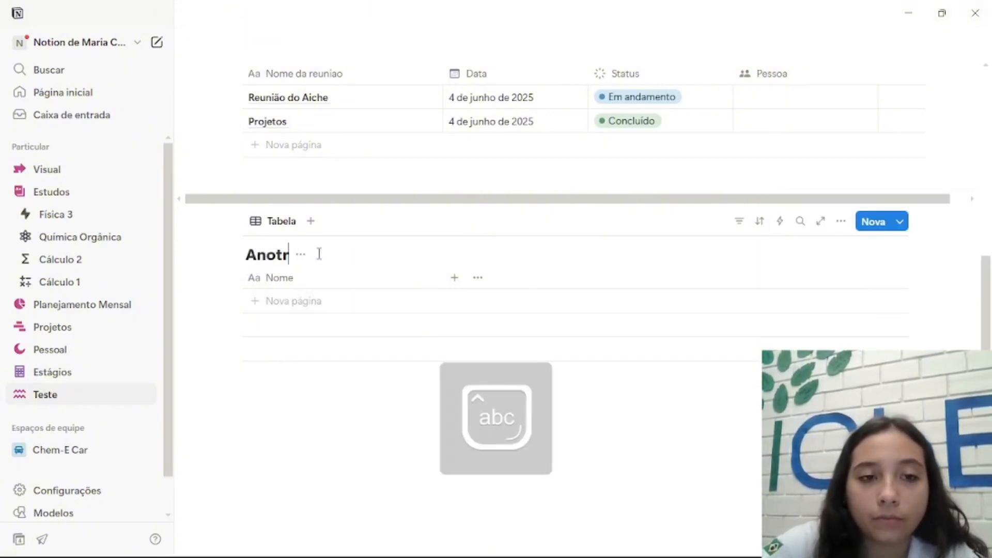
key("BackSpace")
type("ação")
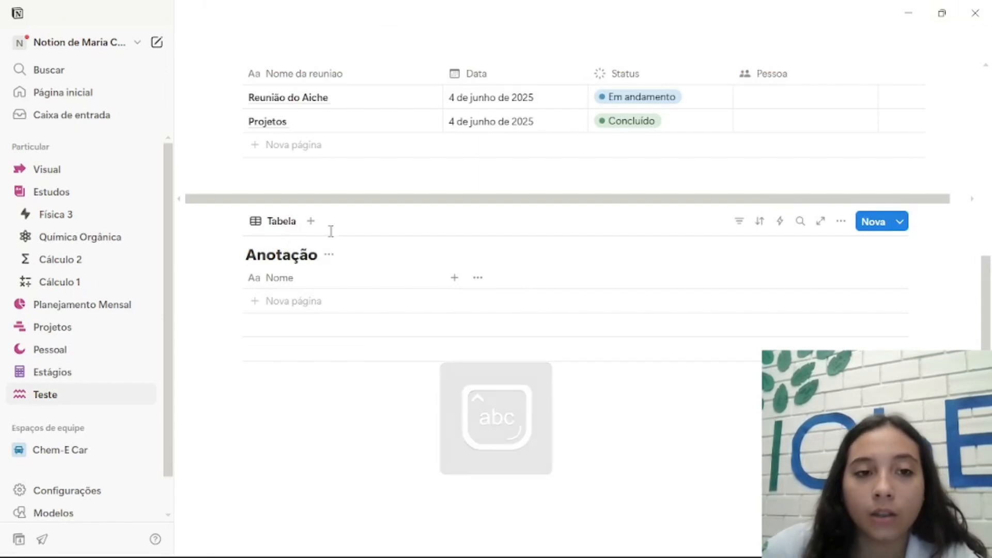
Name the new database's table view Anotação and close its view settings.
left_click(272, 223)
left_click(306, 249)
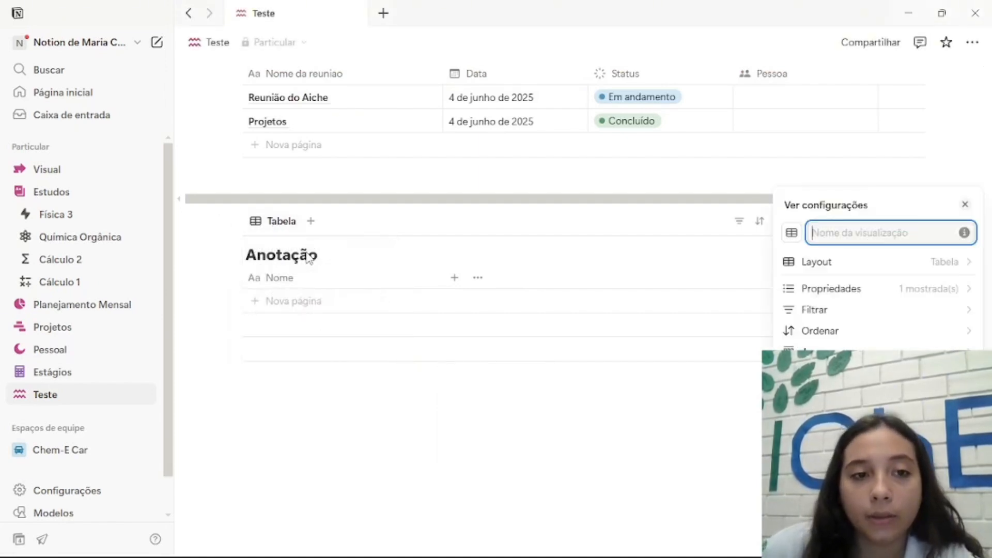
key("Caps_Lock")
type("A")
key("Caps_Lock")
type("notaç")
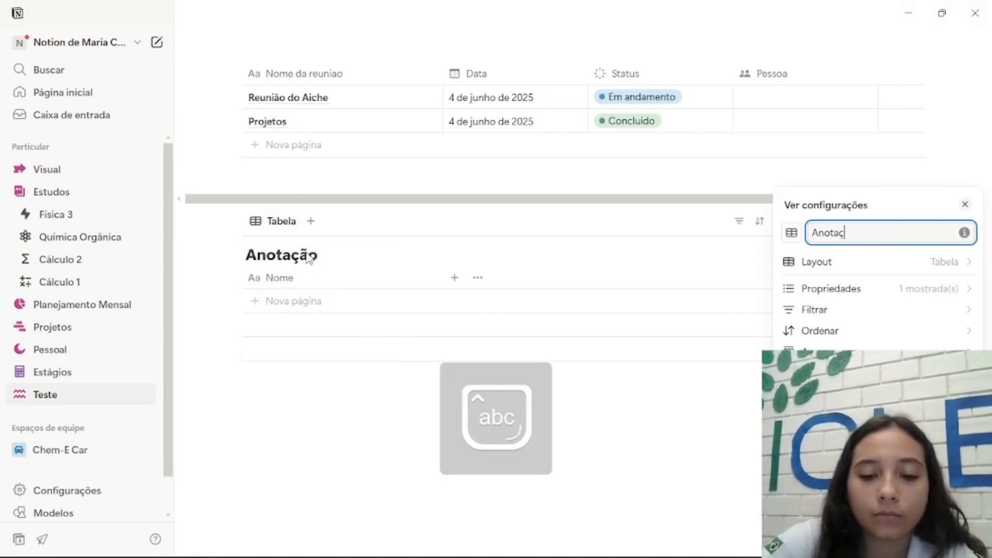
type("ão")
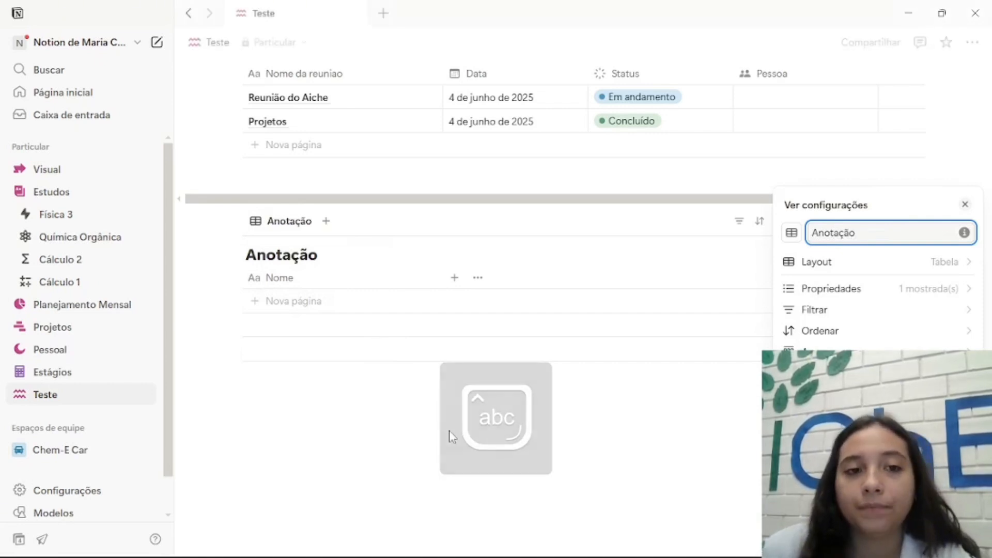
left_click(290, 426)
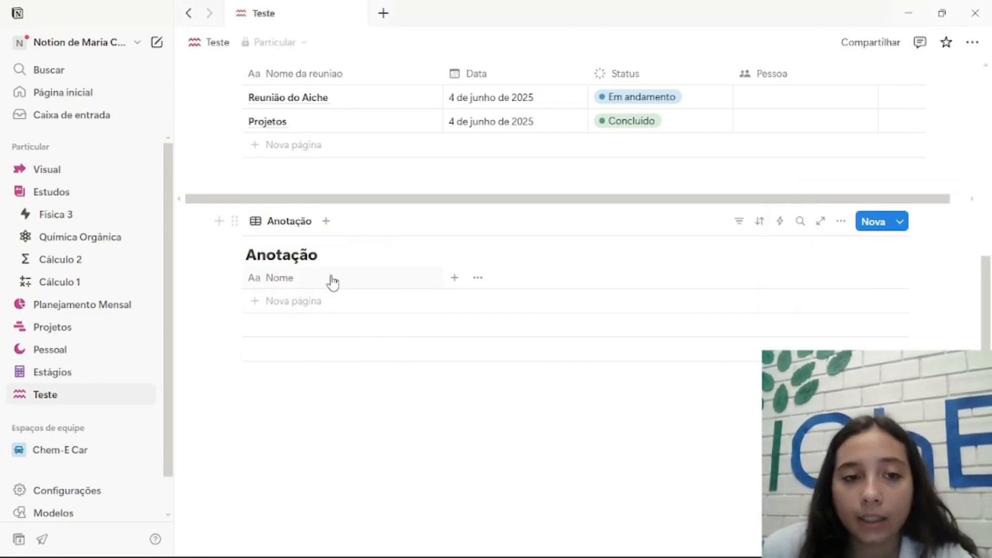
Add a date property named Data to the Anotação table.
left_click(455, 278)
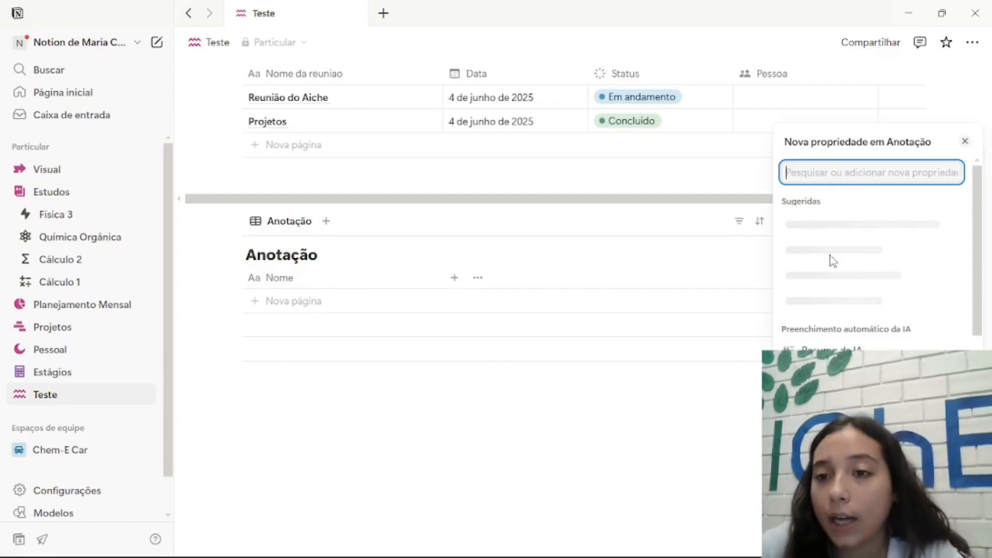
scroll(869, 253, "down", 2)
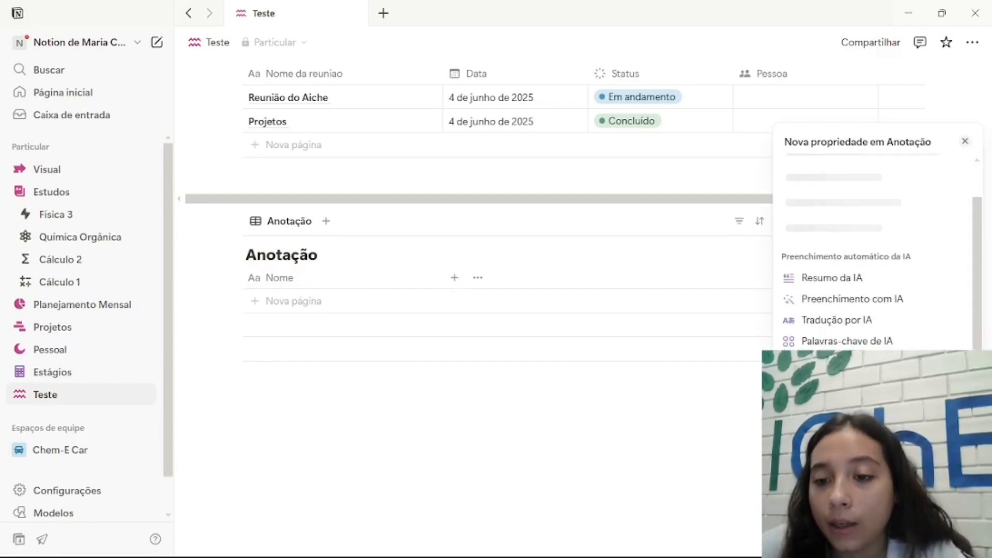
left_click(860, 494)
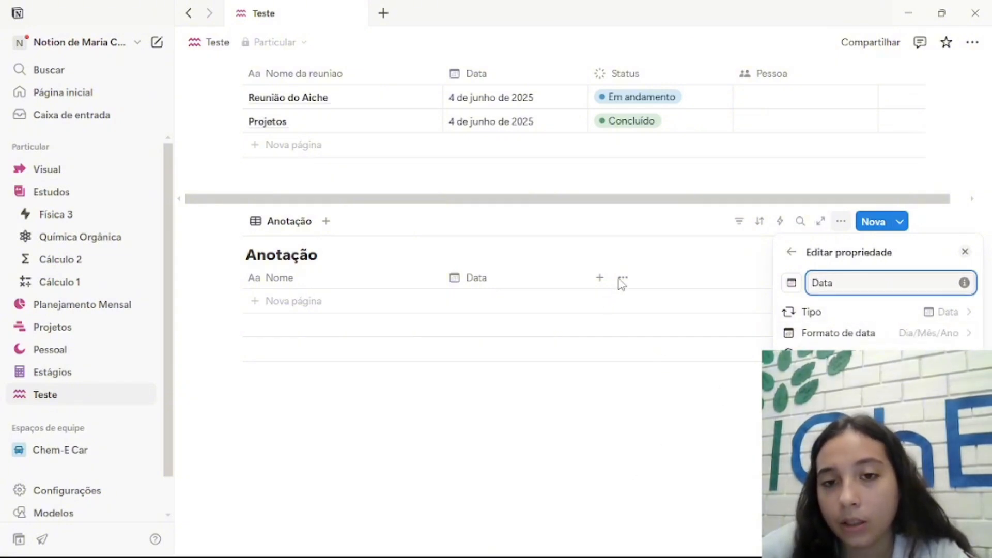
left_click(651, 264)
Add a URL property to the Anotação table and name it Artigos.
left_click(599, 278)
scroll(897, 329, "down", 3)
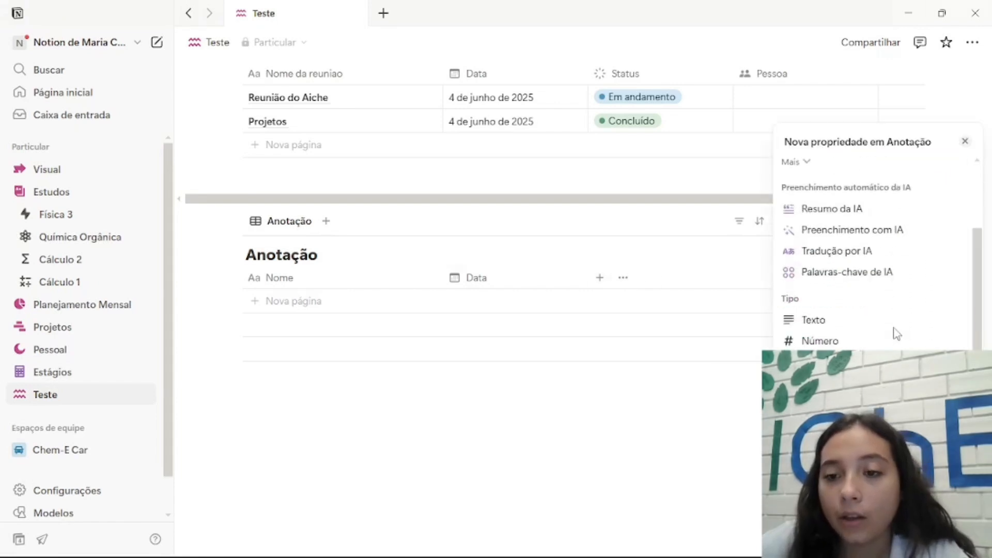
scroll(897, 333, "down", 3)
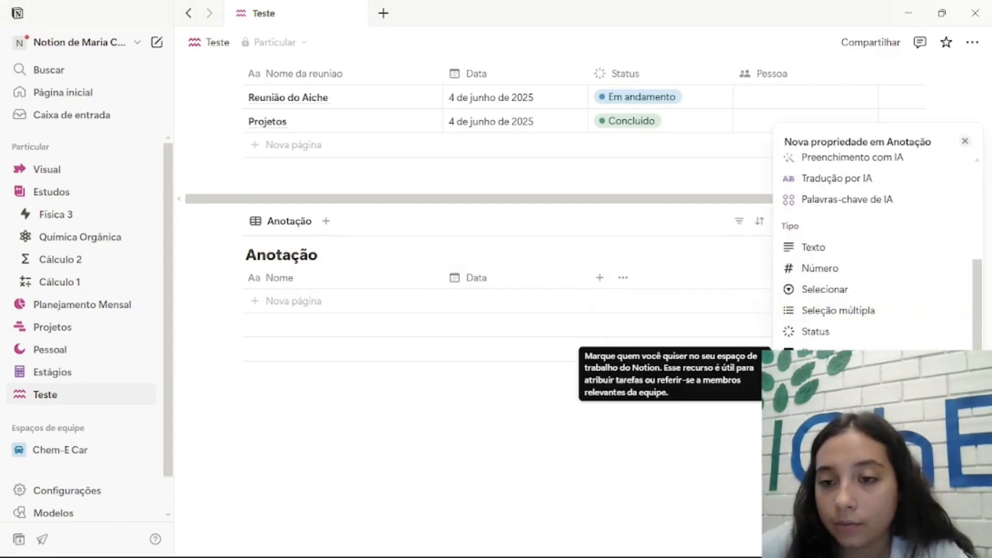
scroll(897, 334, "down", 2)
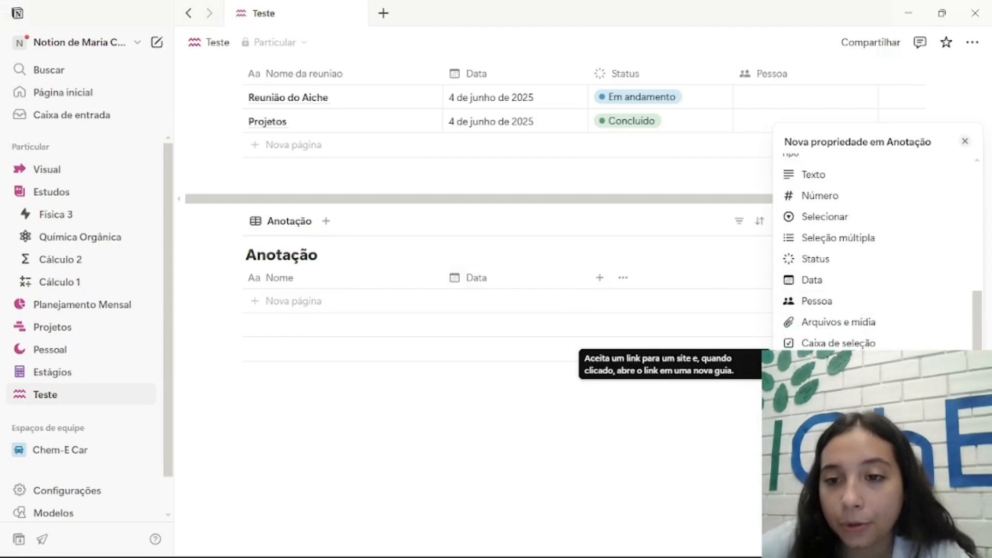
left_click(827, 365)
left_click_drag(867, 283, 802, 291)
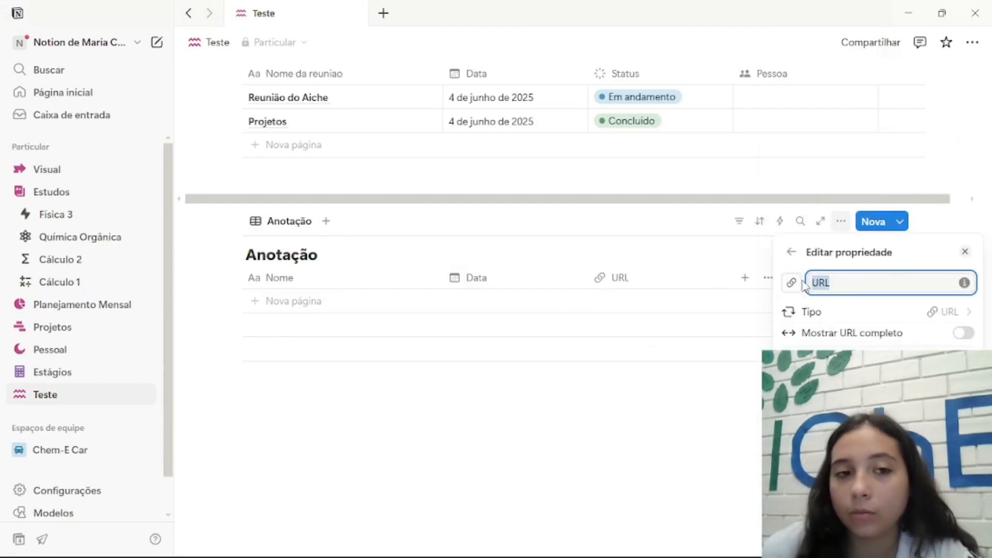
key("BackSpace")
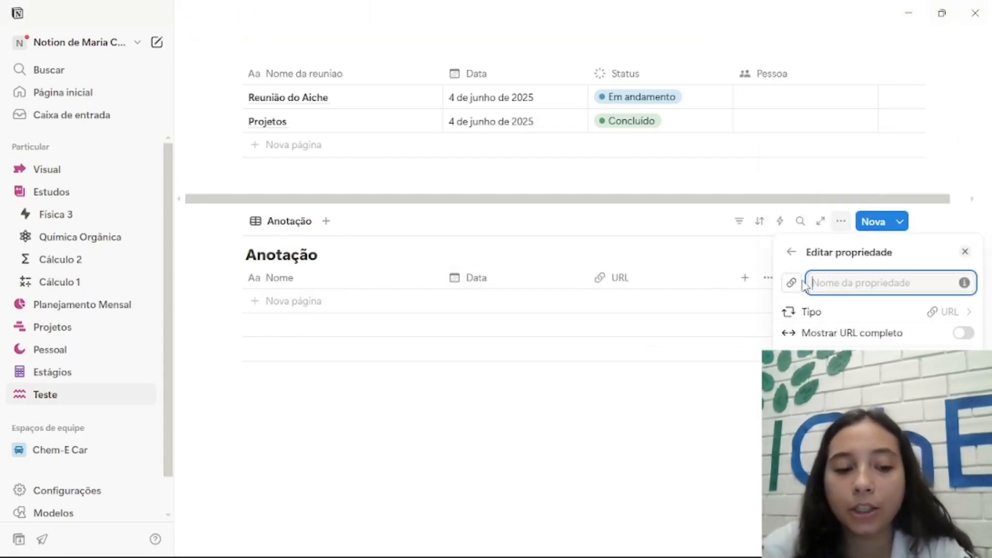
type("Artigos")
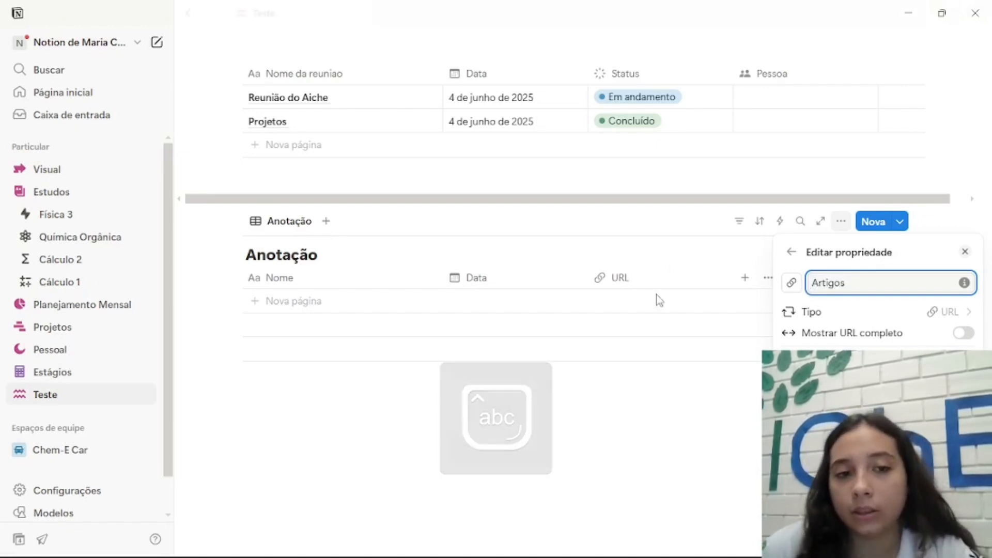
left_click(695, 408)
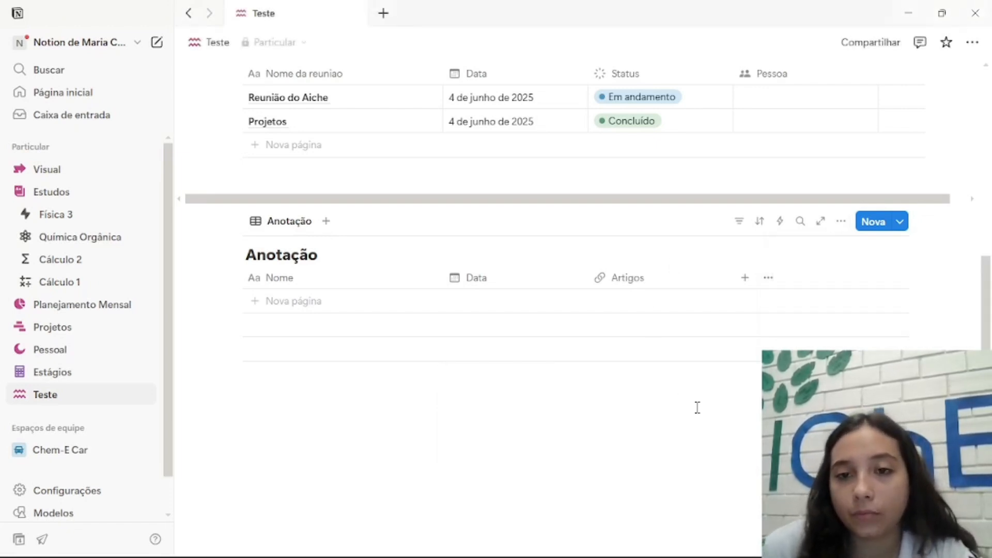
left_click(773, 279)
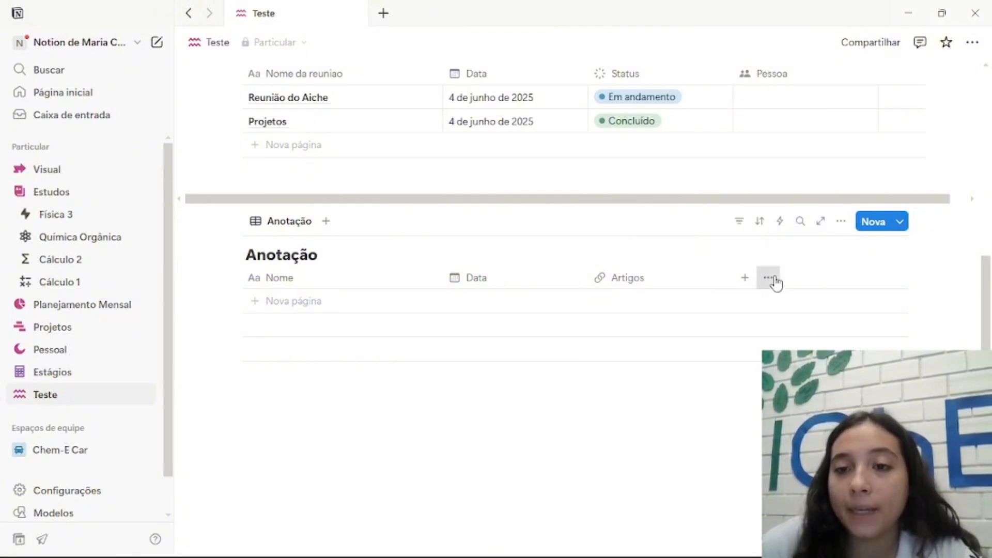
left_click(678, 242)
scroll(682, 232, "up", 3)
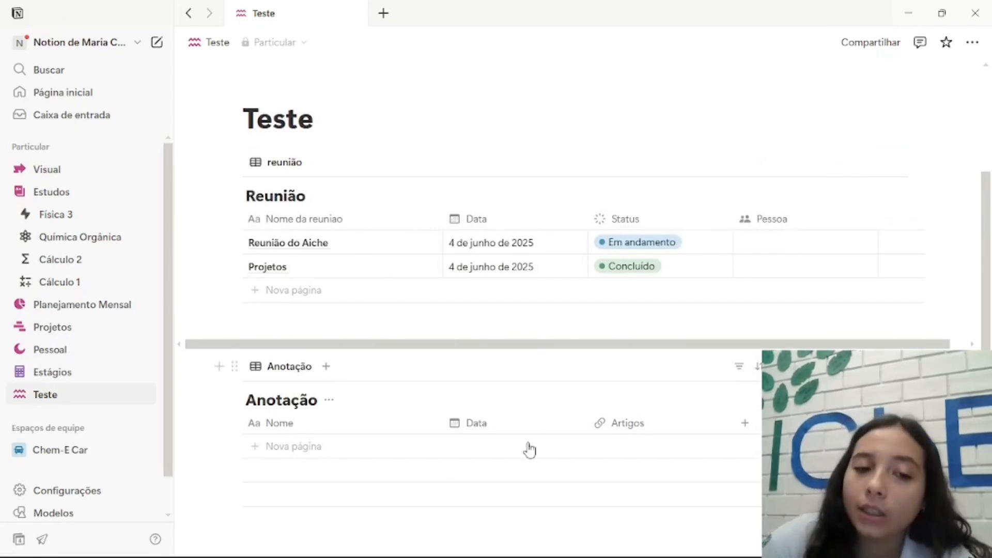
scroll(638, 377, "down", 2)
left_click(769, 351)
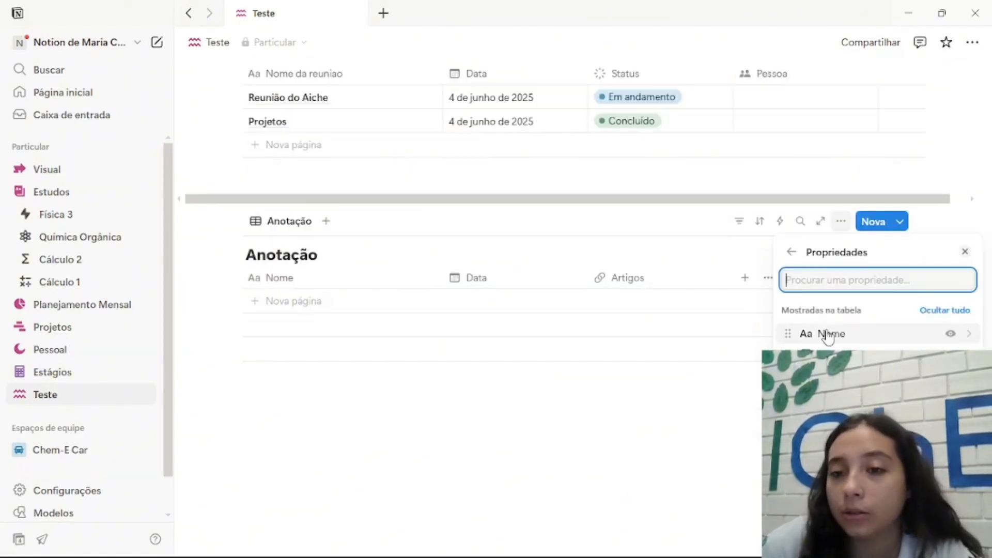
left_click(746, 277)
Add a two-way relation property to the Anotação table that links it to the Reunião database.
left_click(746, 278)
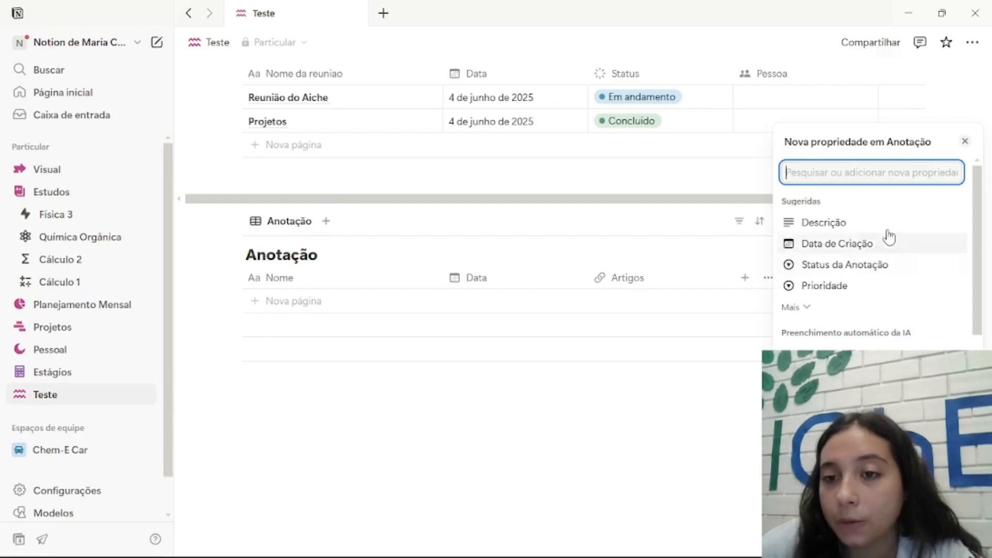
scroll(873, 259, "down", 5)
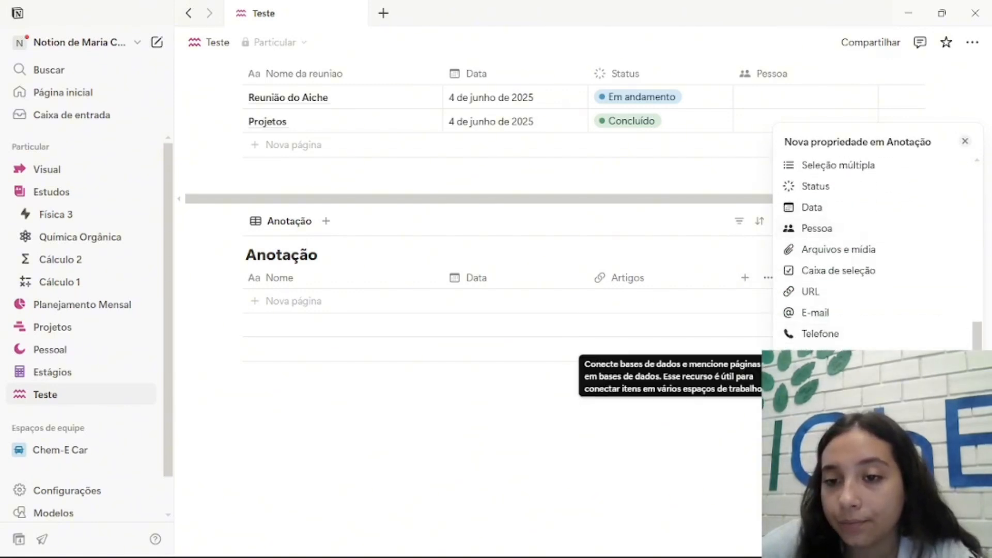
left_click(826, 354)
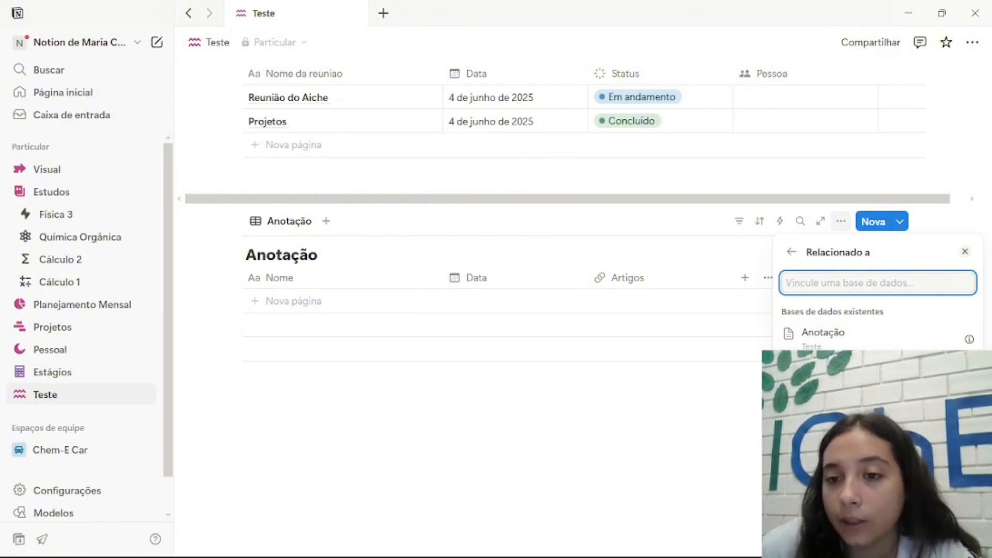
left_click(837, 369)
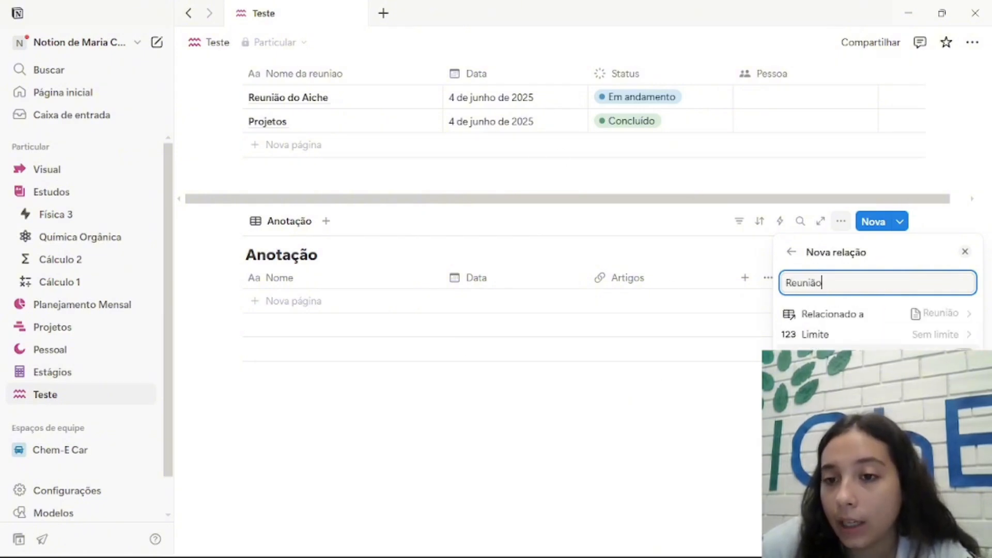
left_click(964, 355)
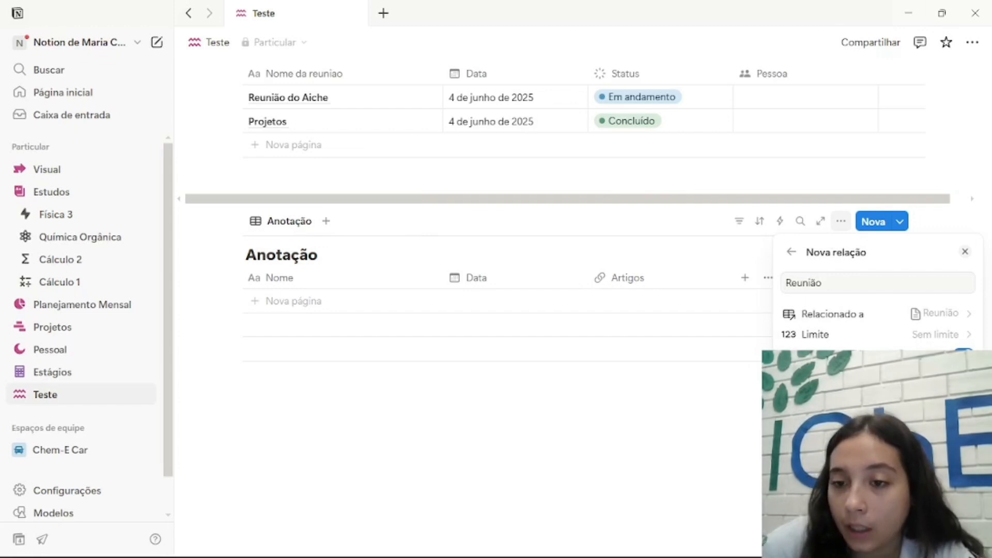
left_click(879, 444)
left_click(848, 454)
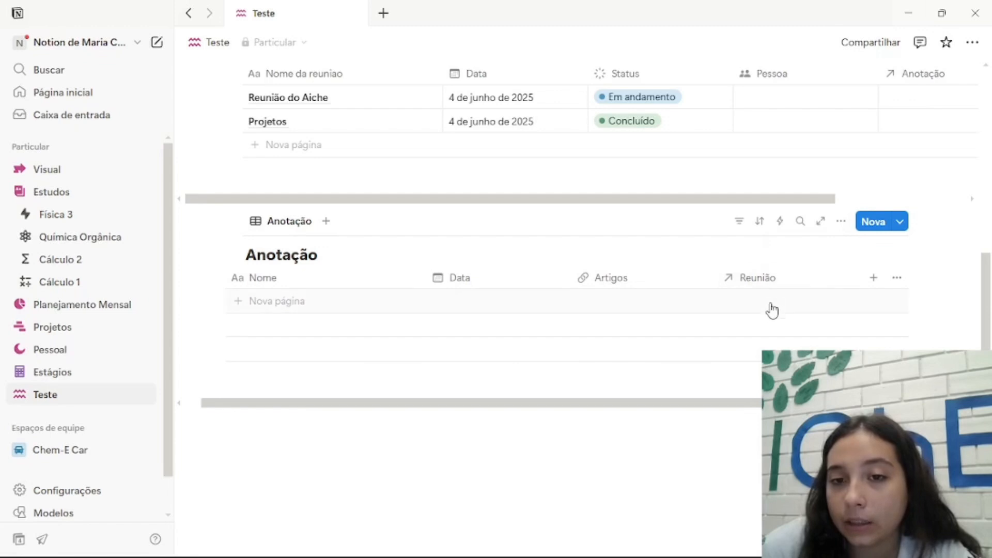
Examine the Reunião relation's settings in the Anotação table and the matching Anotação column in the Reunião table.
scroll(806, 300, "up", 3)
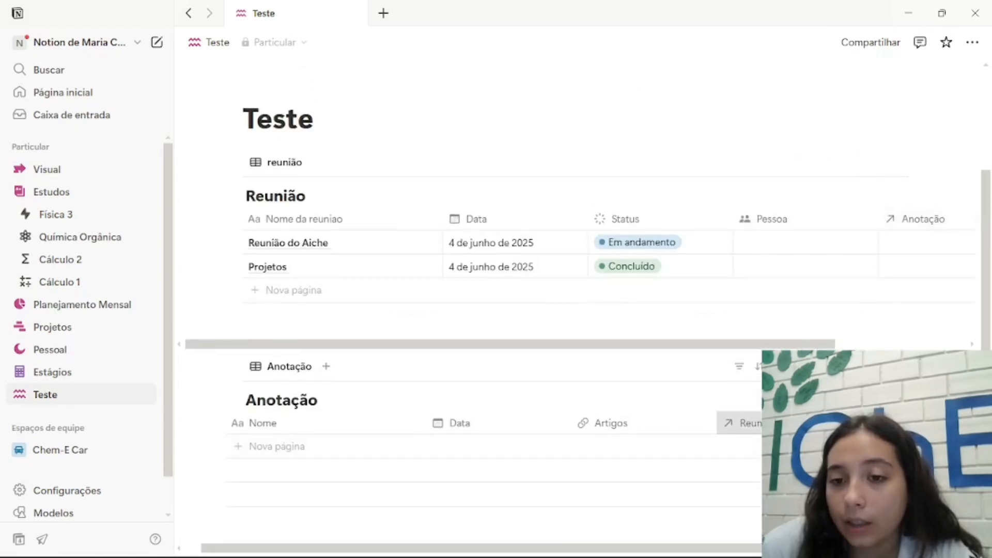
left_click(736, 423)
left_click(806, 239)
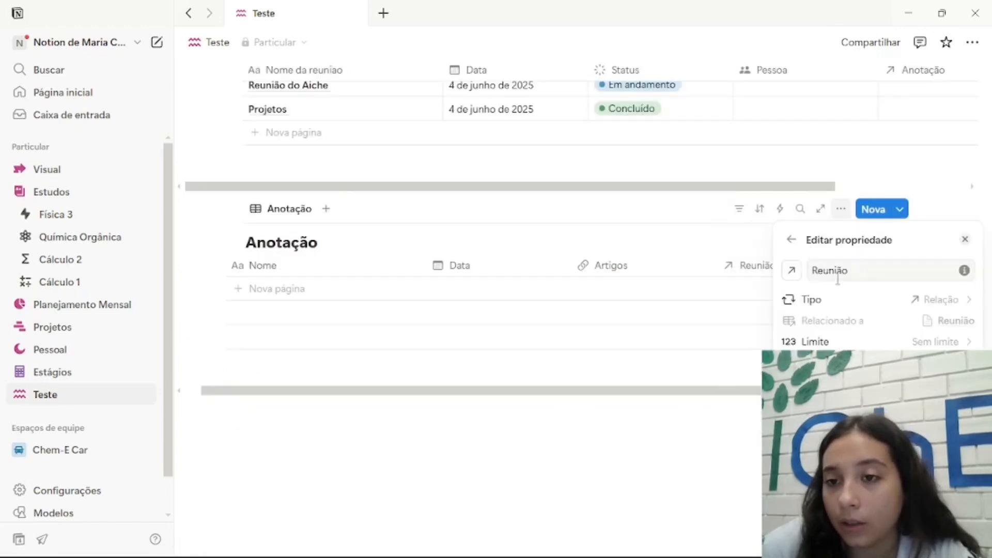
left_click(729, 475)
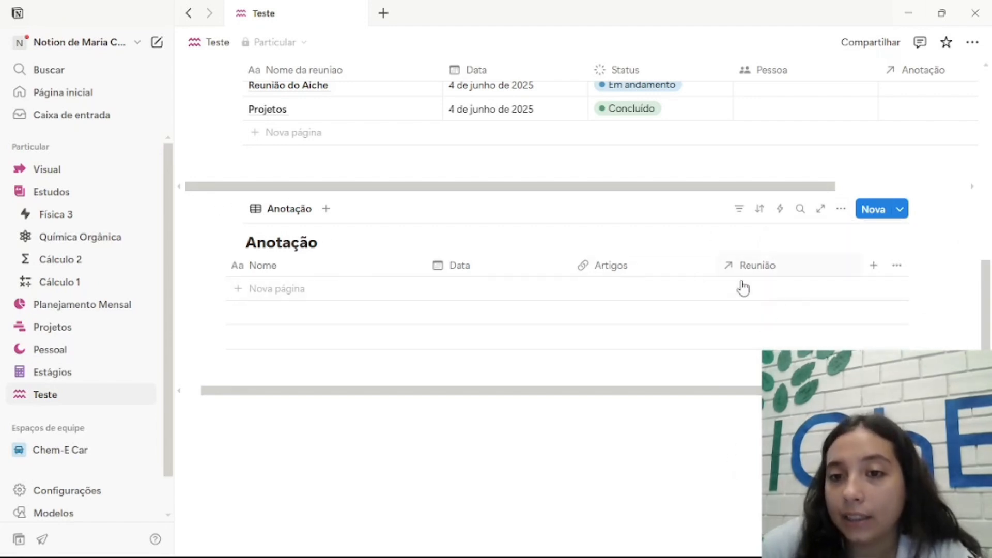
scroll(739, 337, "up", 3)
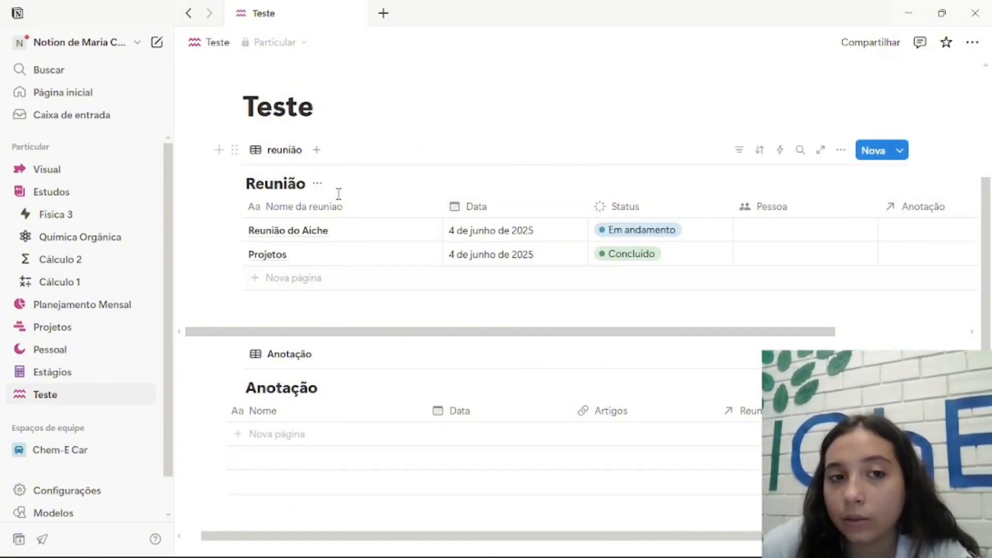
scroll(957, 294, "right", 3)
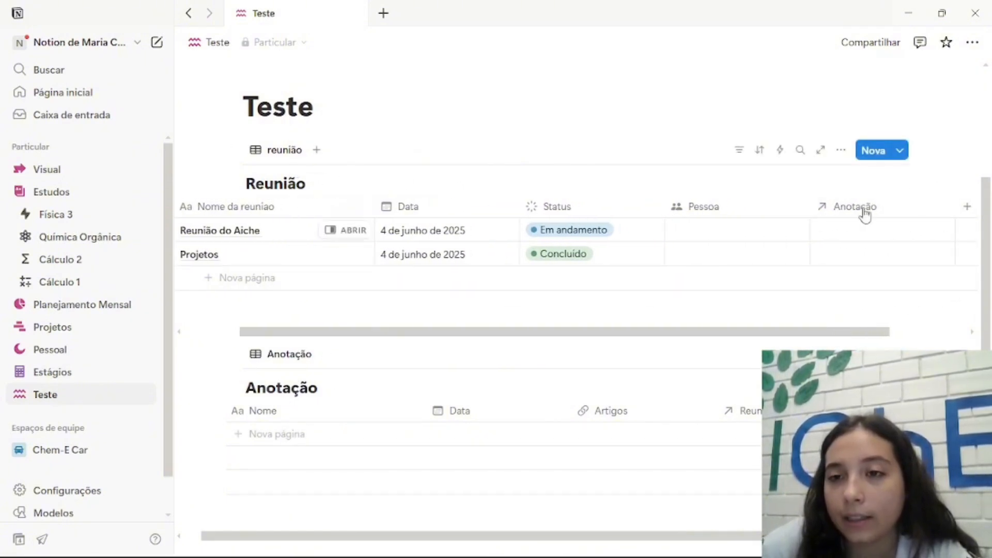
scroll(864, 215, "left", 3)
scroll(405, 414, "down", 1)
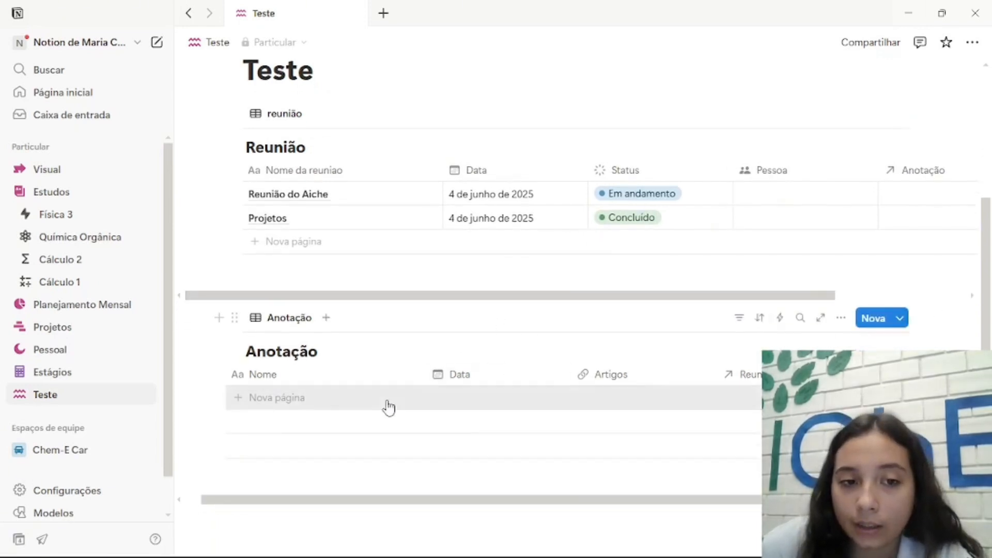
Add a new page to the Anotação table and title it projeto do aiche.
left_click(388, 406)
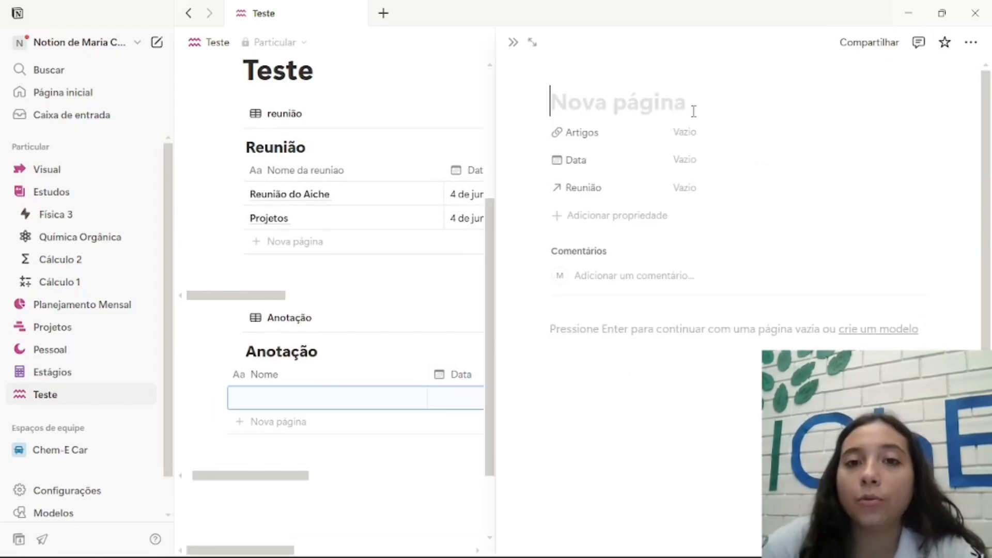
type("per")
key("BackSpace")
key("BackSpace")
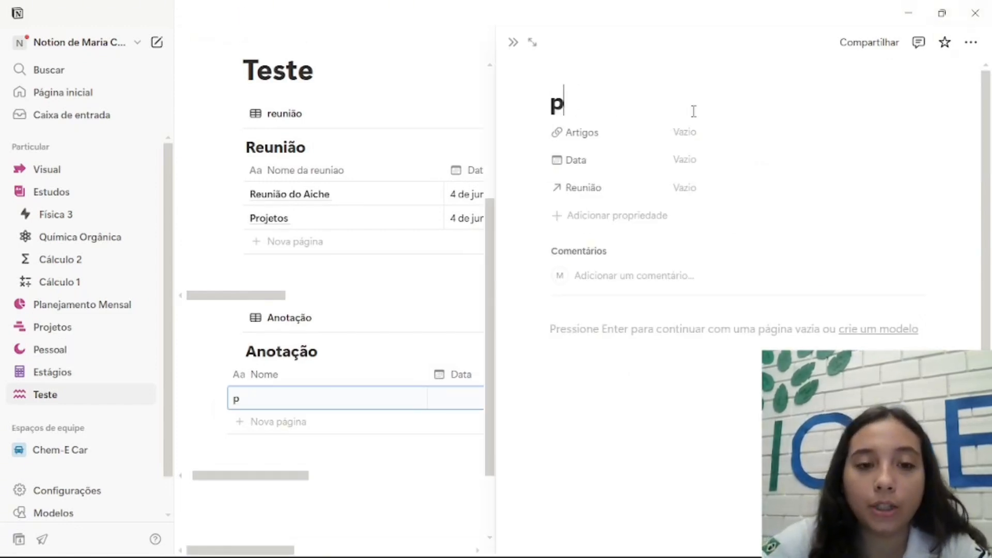
type("rojeto d")
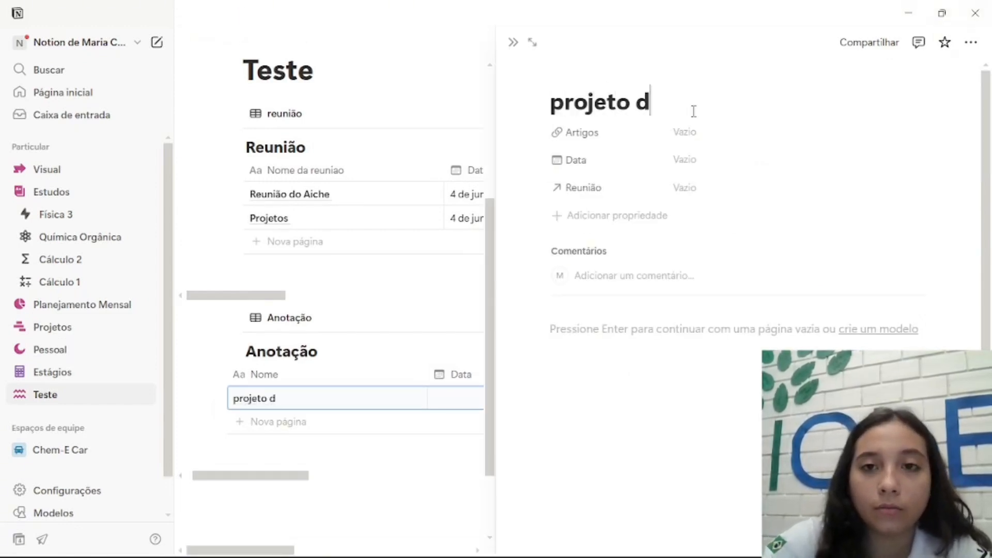
type("o aiche")
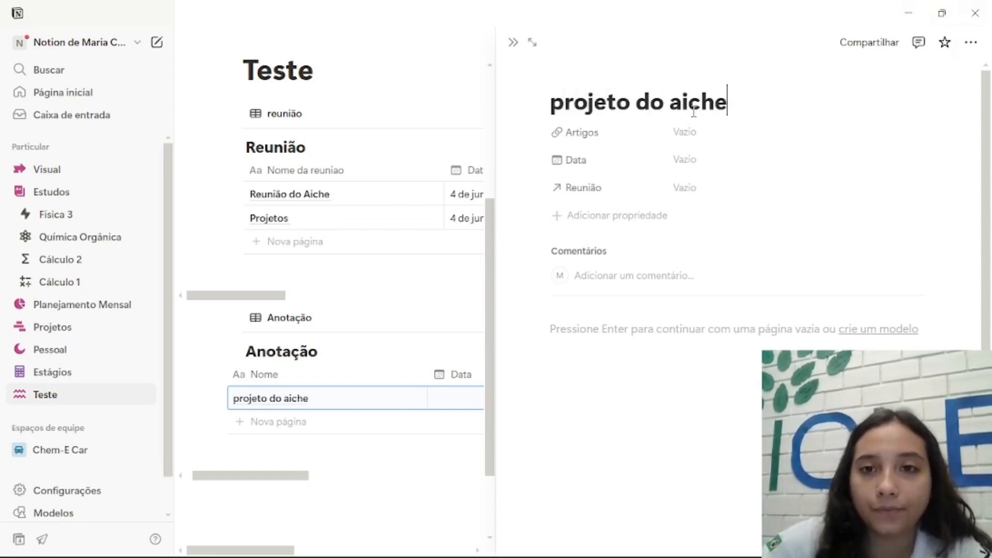
Link the projeto do aiche page to the Reunião do Aiche entry through its Reunião relation property.
left_click(692, 194)
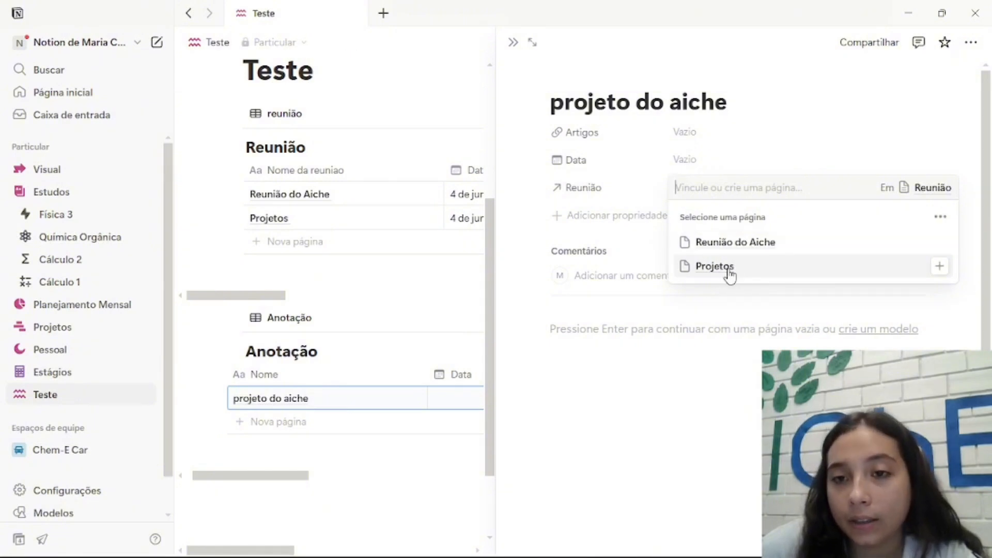
left_click(732, 243)
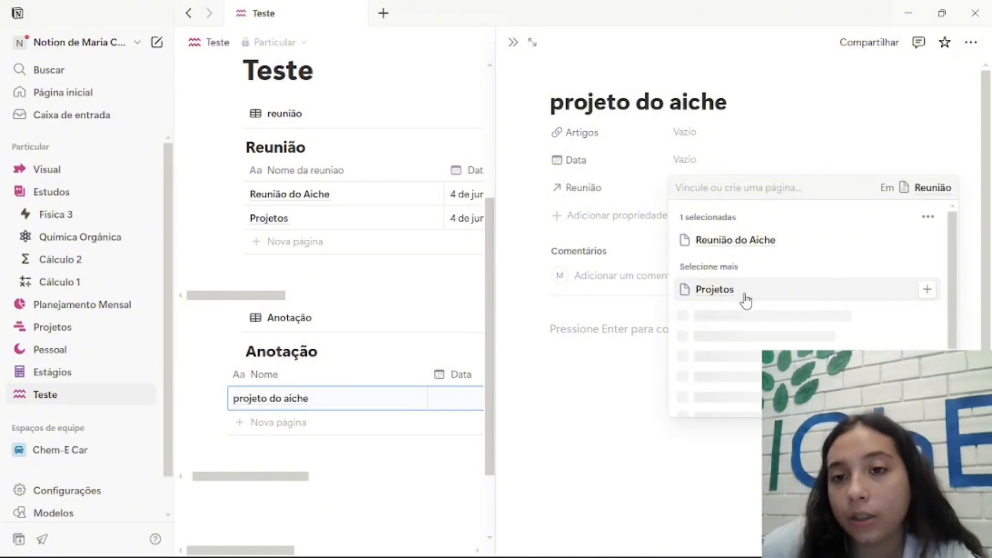
key("Escape")
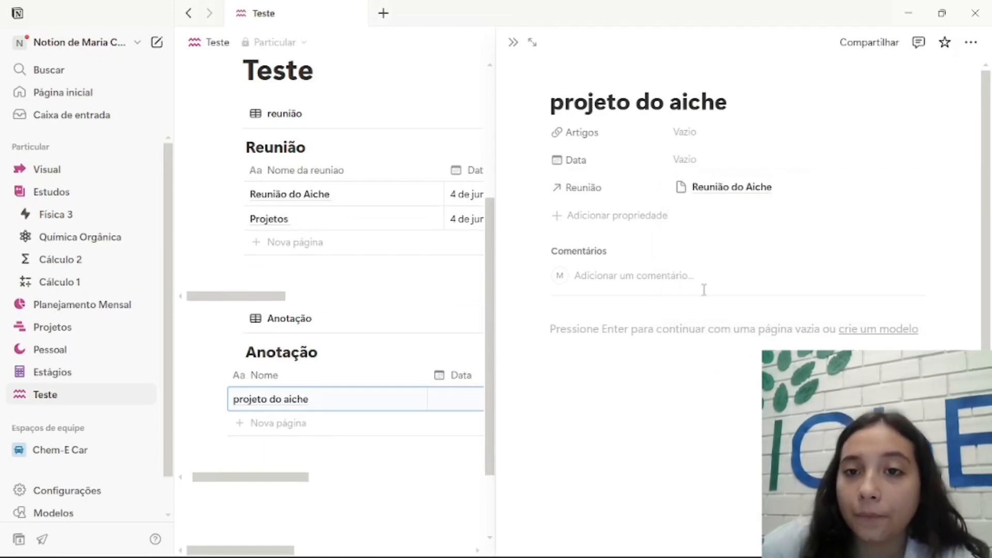
Write jdhsjdsgha in the page's body, close the page, and check the Anotação column of the Reunião table.
left_click(624, 344)
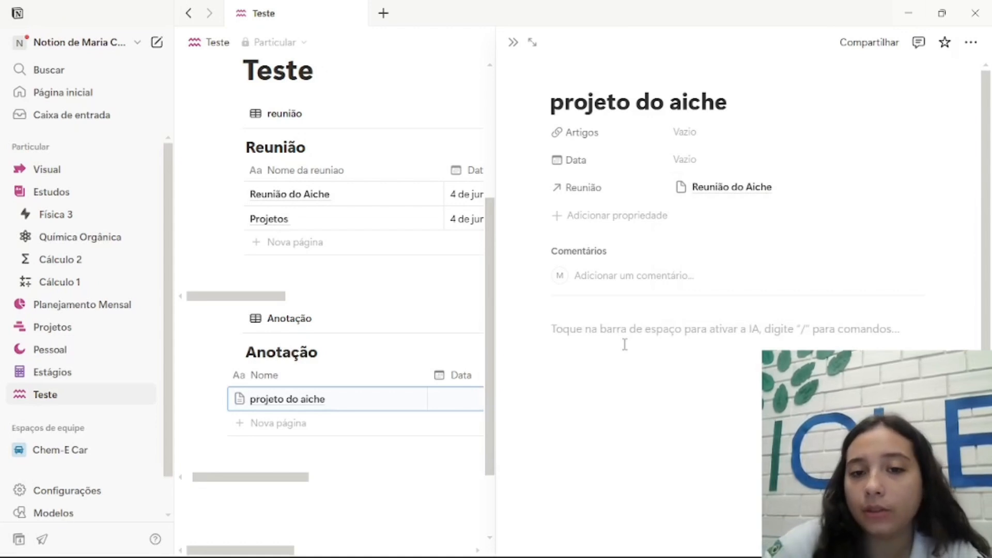
type("jdhsjdsgha")
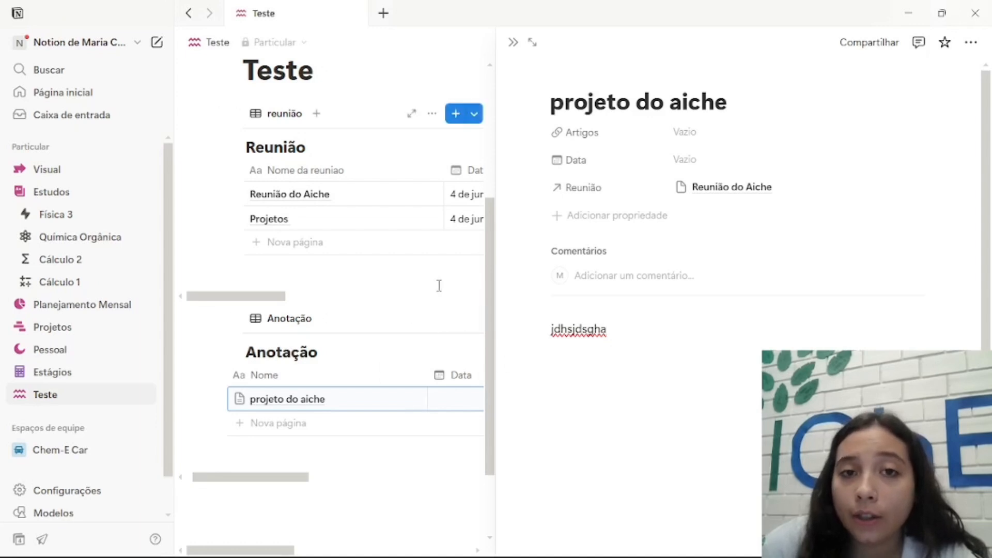
key("Escape")
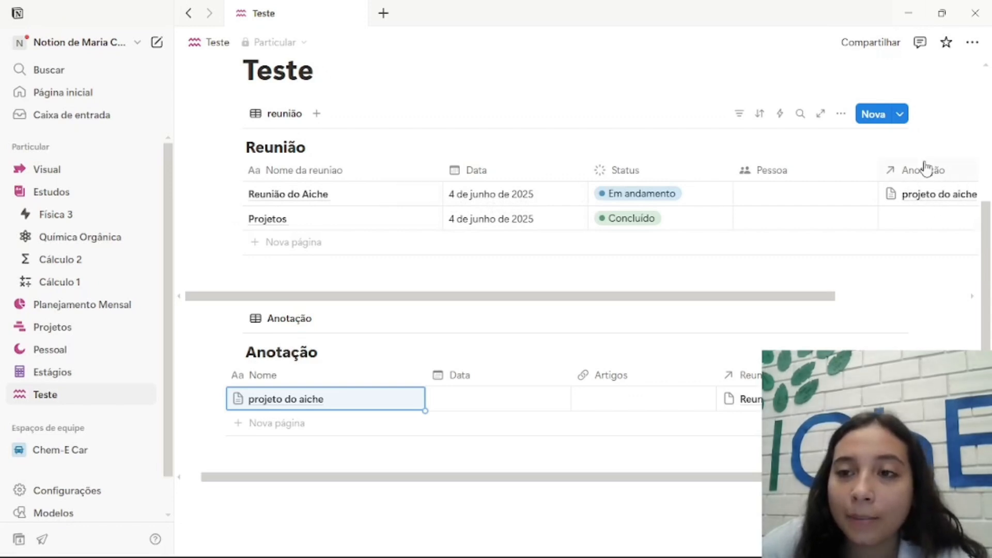
scroll(883, 217, "right", 3)
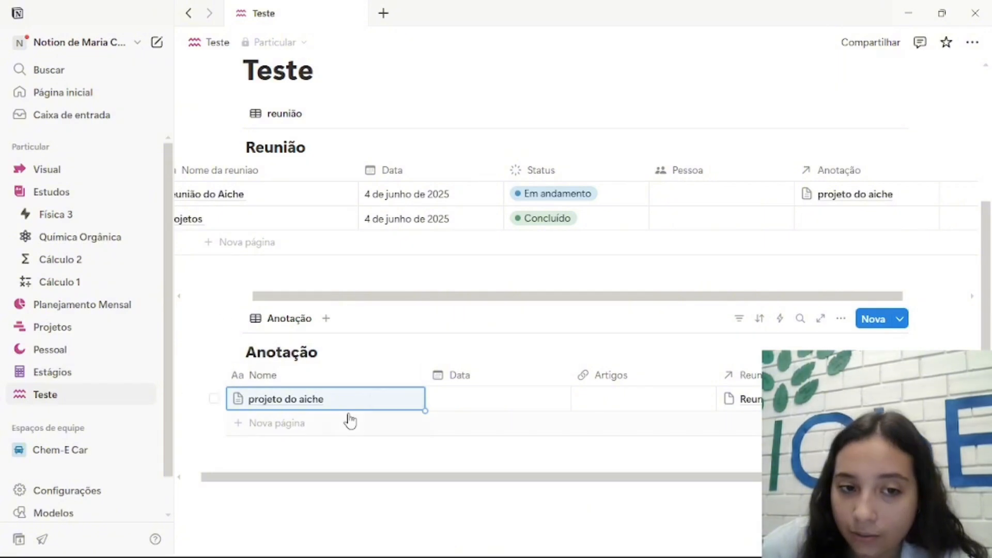
scroll(806, 268, "left", 2)
scroll(796, 267, "left", 2)
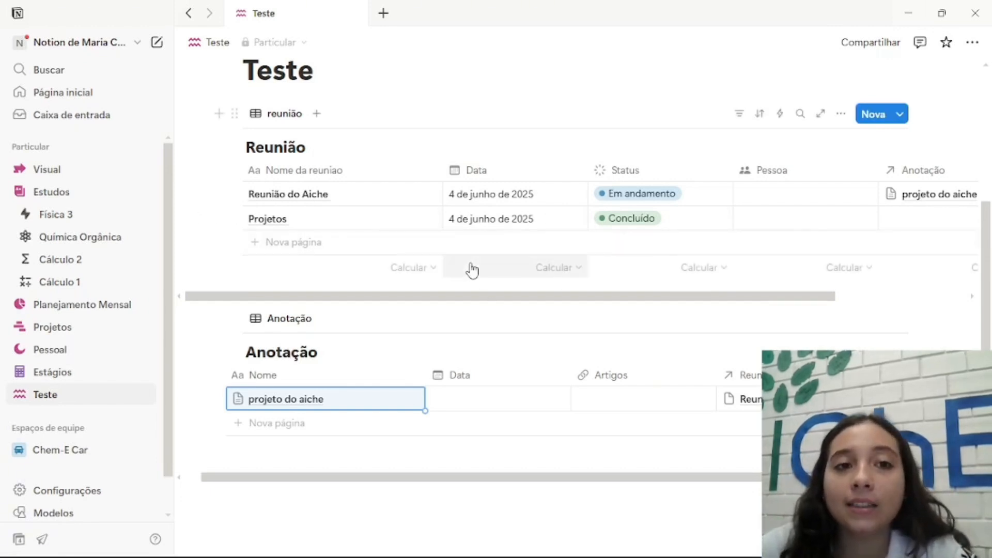
Add two blank lines under the Teste title and insert a toggle list (Lista de alternantes) on the first one.
scroll(412, 312, "up", 2)
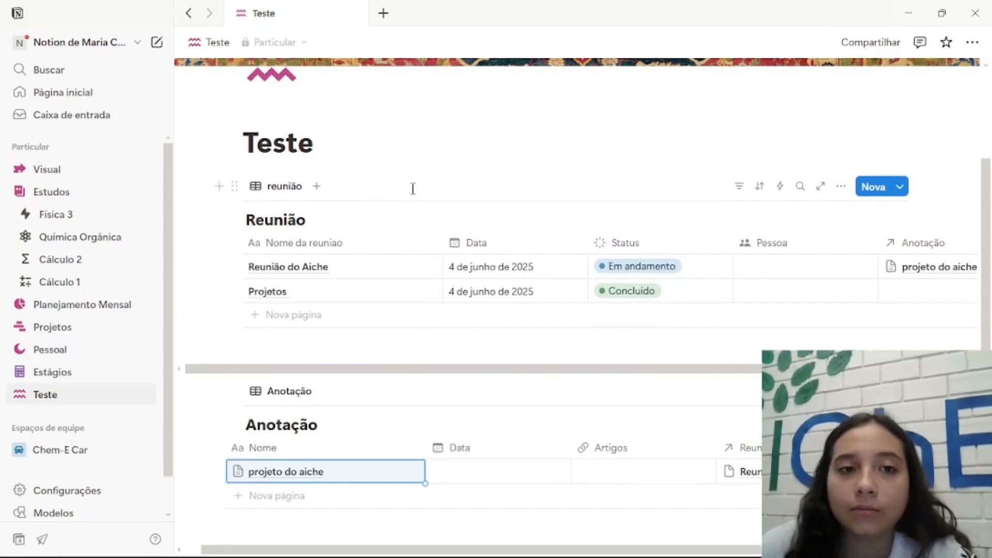
left_click(378, 147)
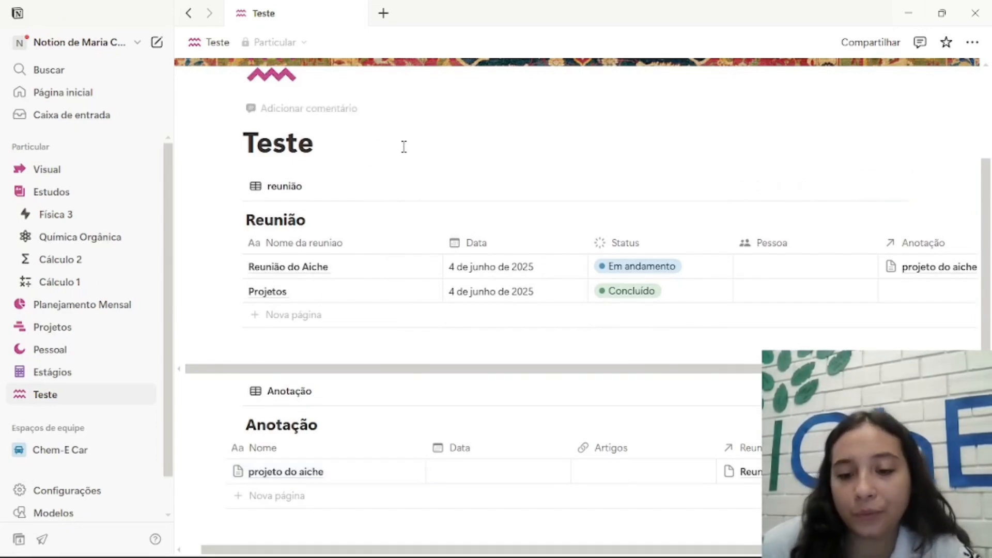
key("Return")
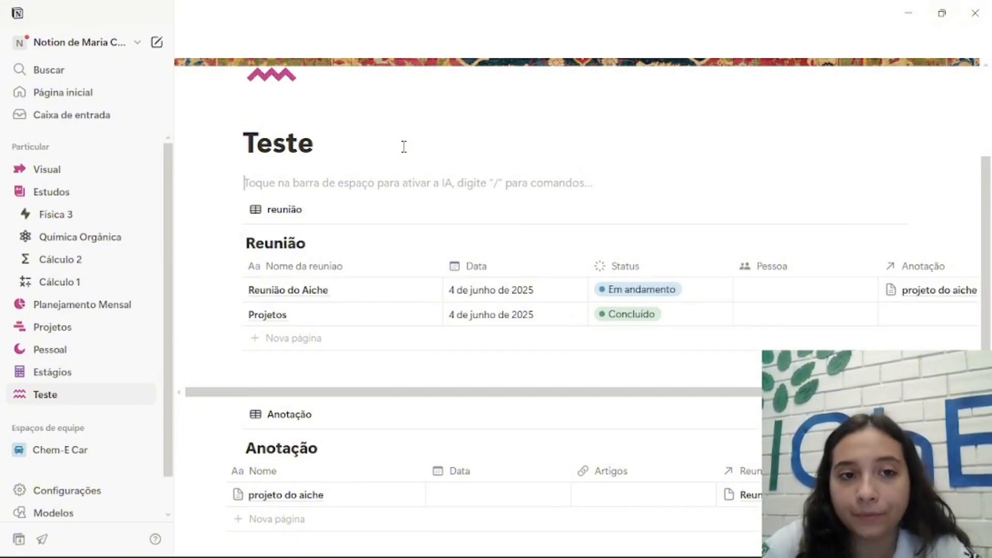
key("Return")
key("Up")
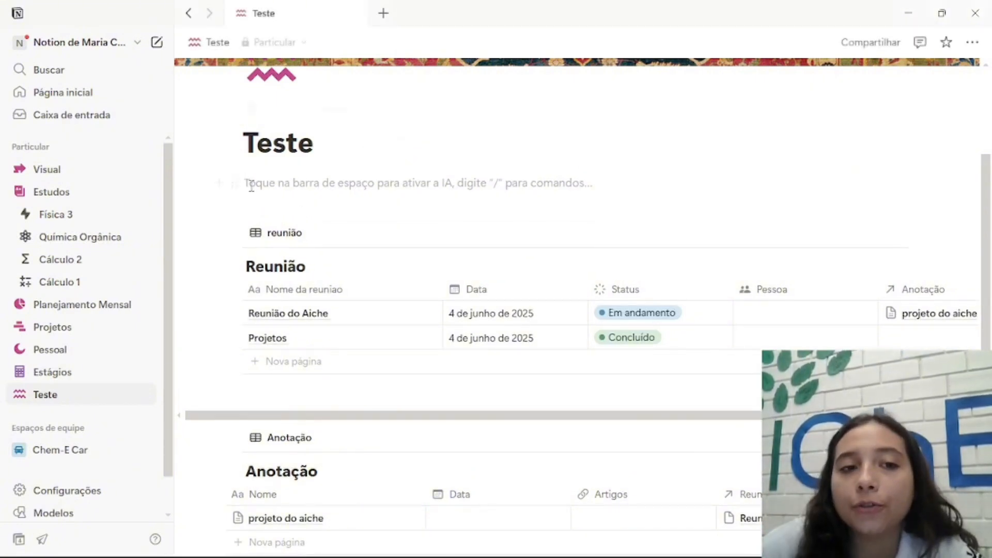
left_click(222, 183)
scroll(317, 279, "down", 5)
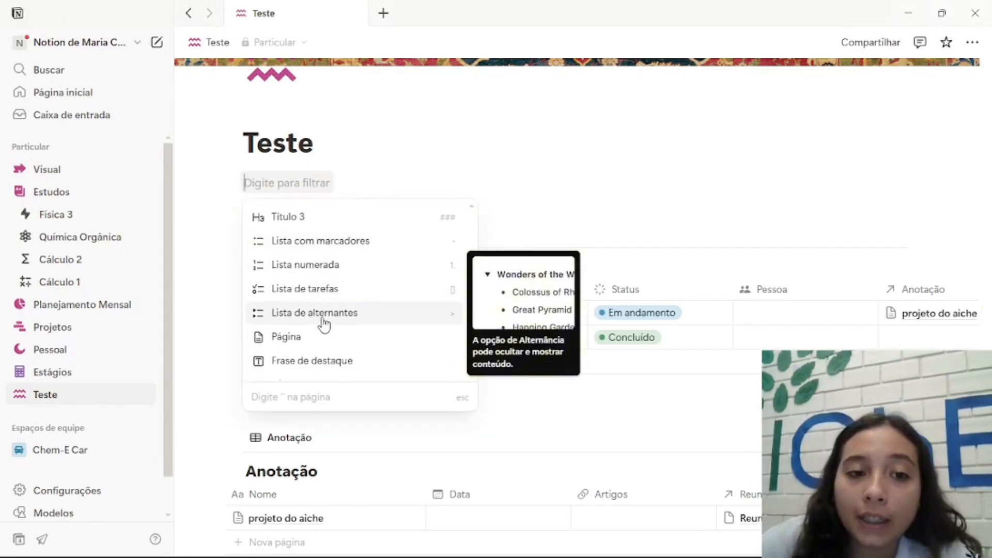
left_click(315, 313)
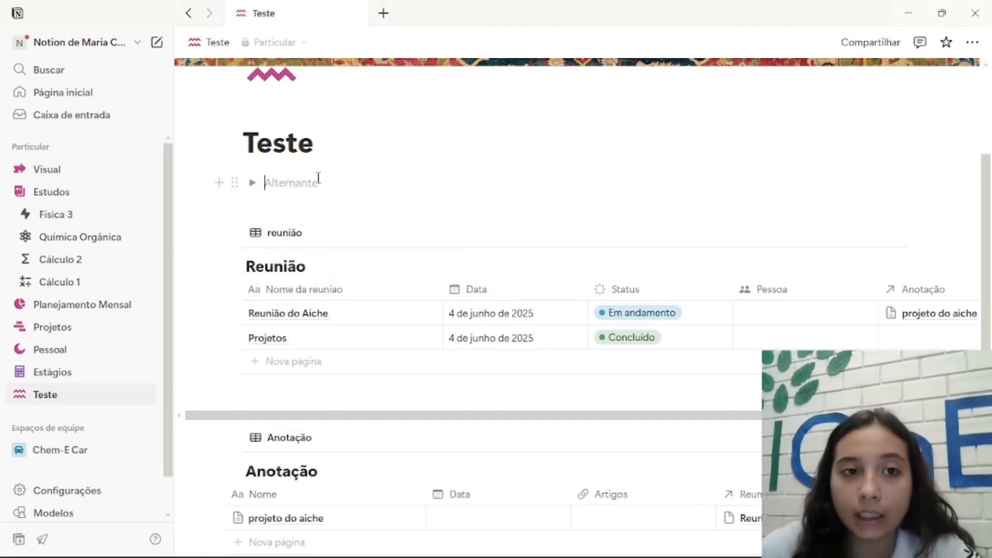
Name the toggle Base de dados and expand it.
key("Caps_Lock")
type("Base ")
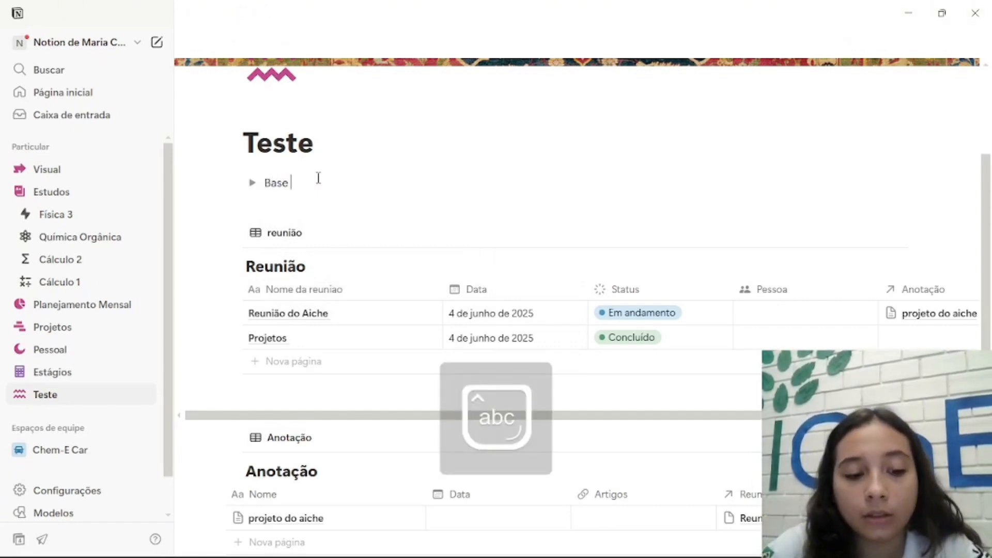
type("de dados")
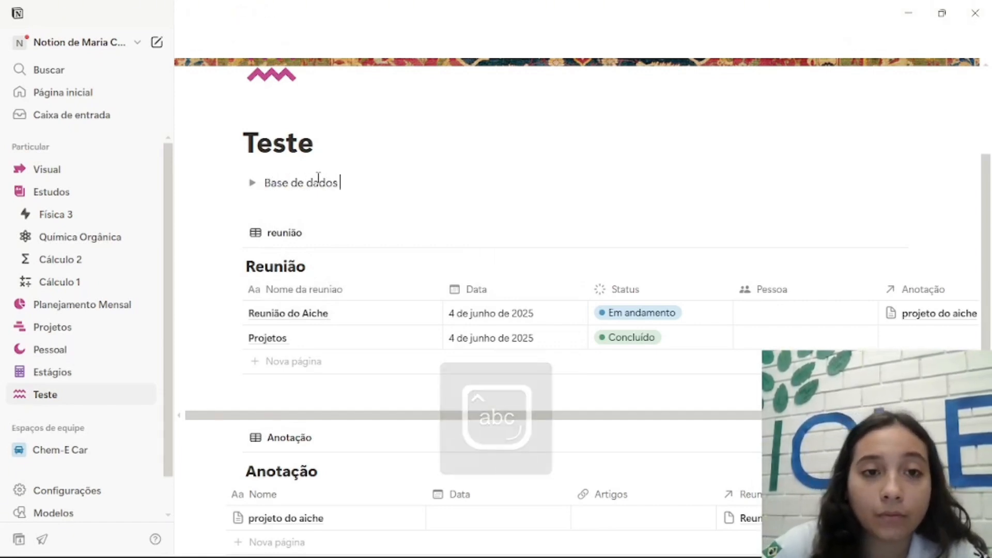
left_click(252, 183)
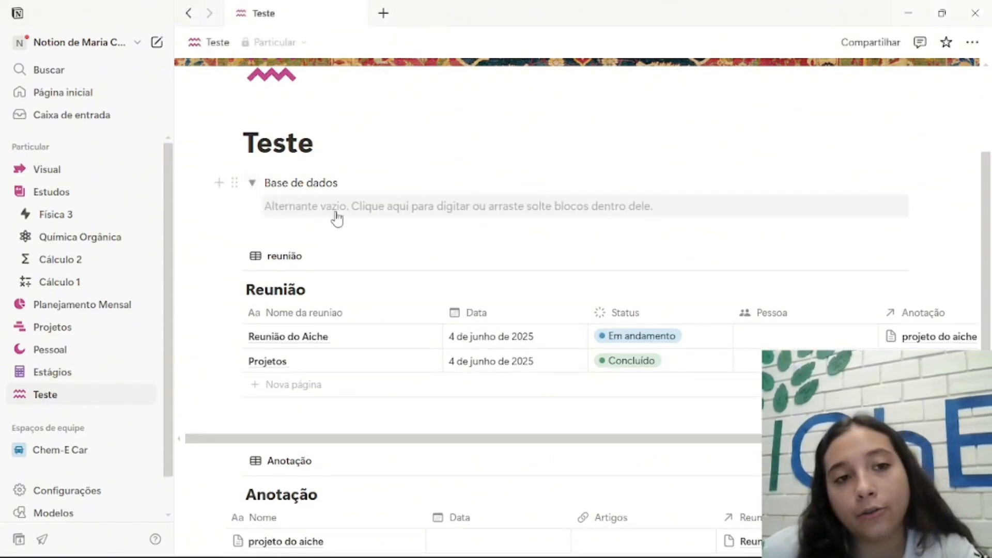
Move the Reunião and Anotação databases inside the Base de dados toggle, with Anotação in a column beside Reunião.
left_click_drag(232, 237, 274, 217)
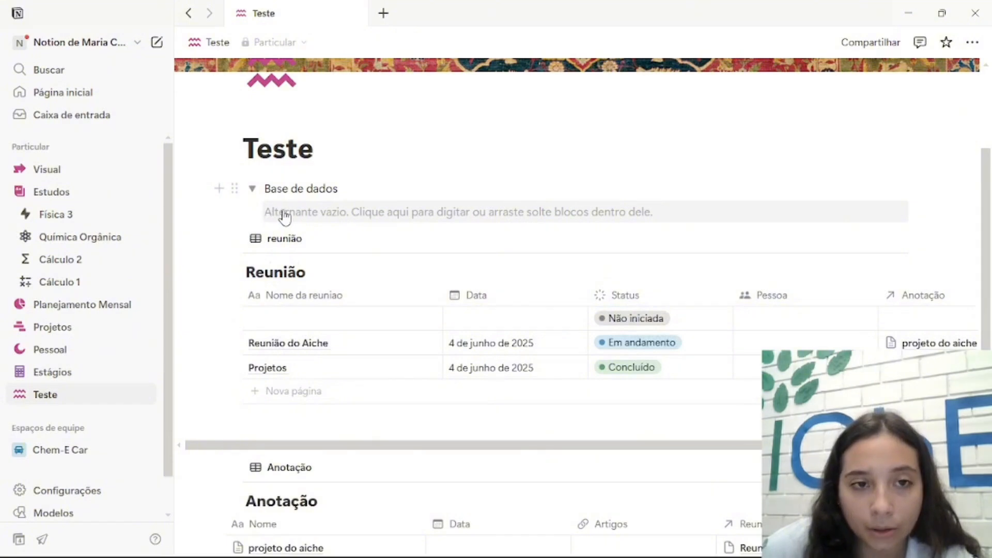
left_click(235, 241)
left_click(233, 239)
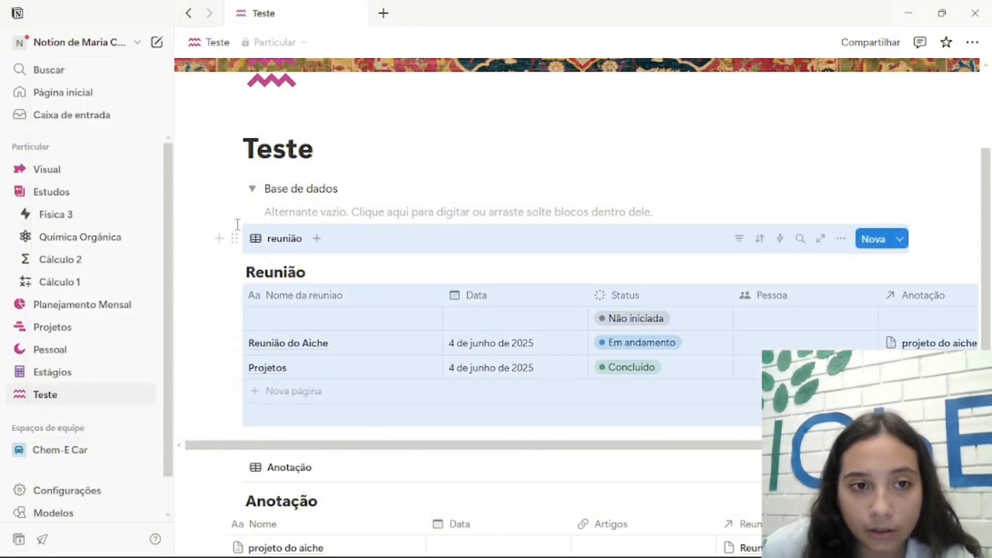
left_click_drag(232, 237, 283, 215)
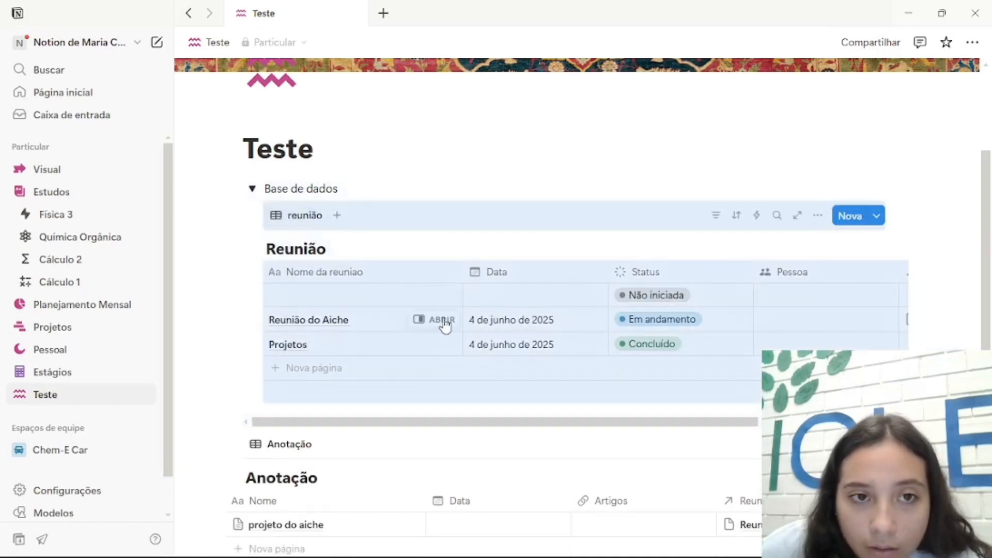
scroll(443, 325, "down", 3)
left_click_drag(235, 299, 270, 258)
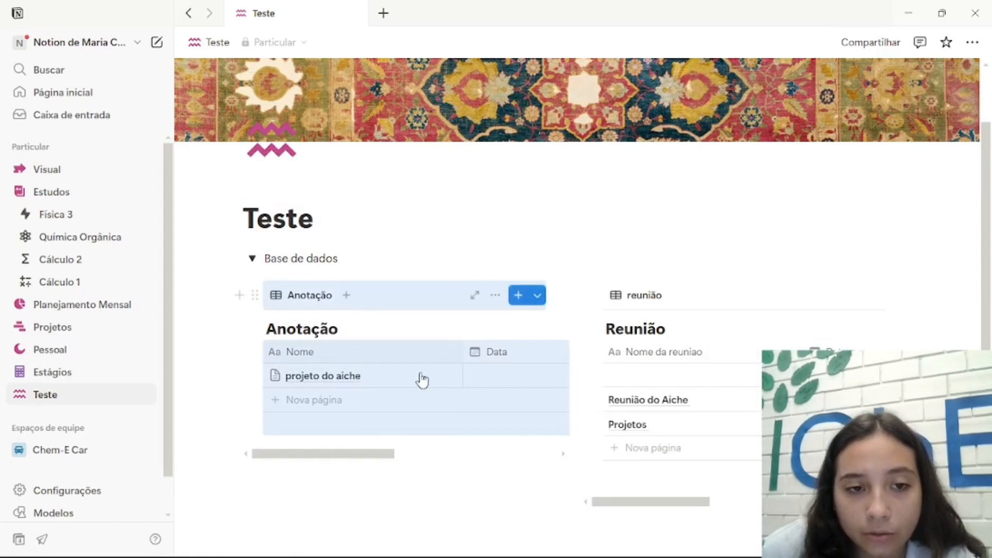
scroll(754, 291, "down", 3)
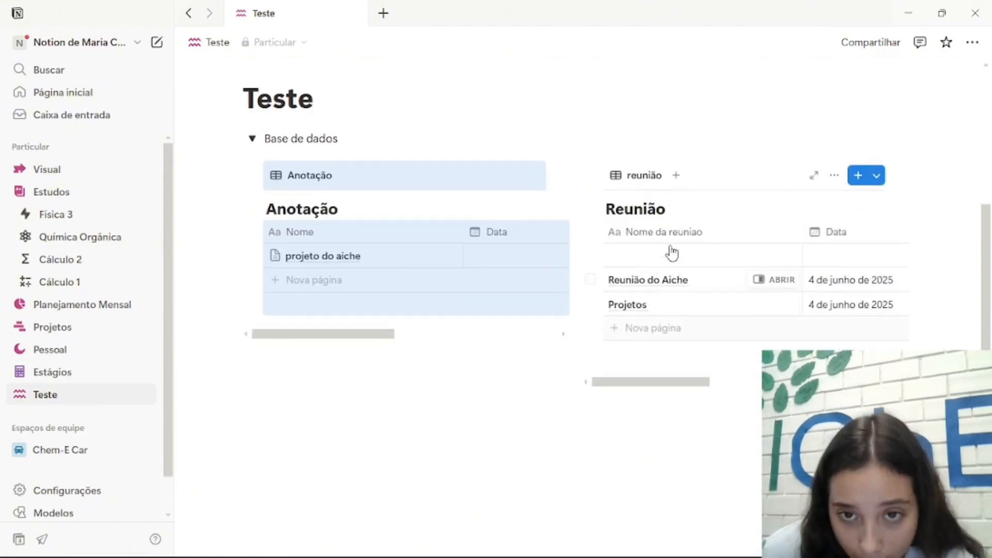
Try out folding and unfolding the Base de dados toggle, leaving it collapsed.
left_click(253, 147)
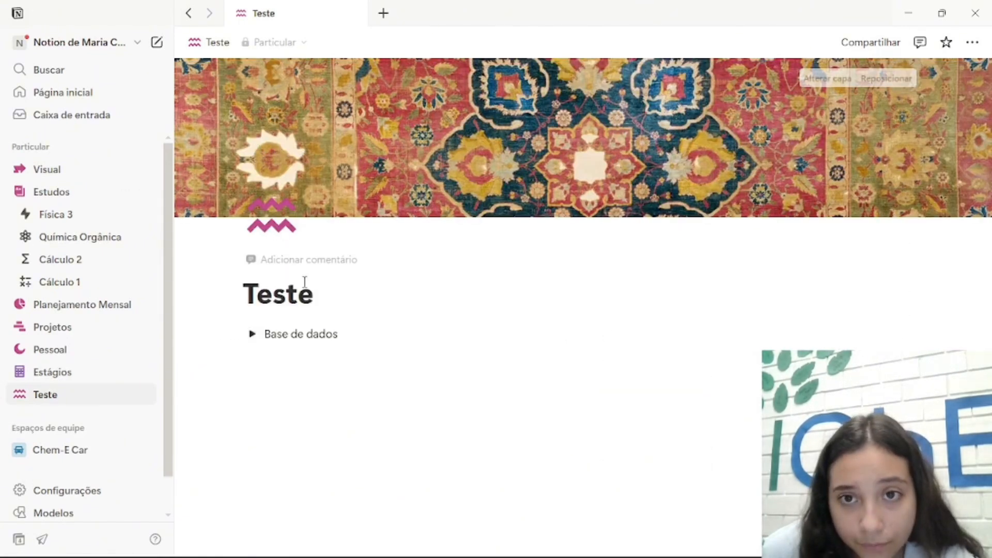
left_click(253, 334)
scroll(546, 287, "down", 3)
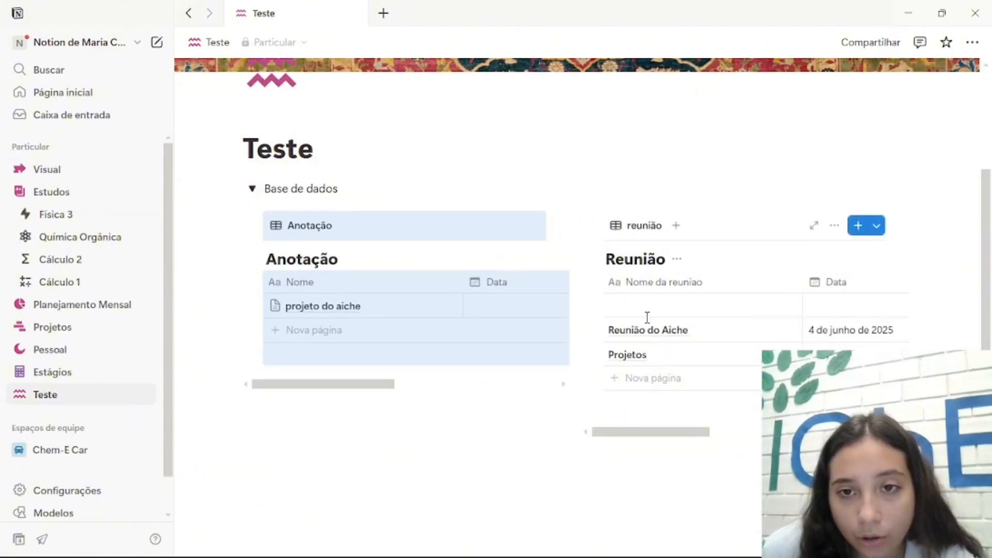
left_click(253, 190)
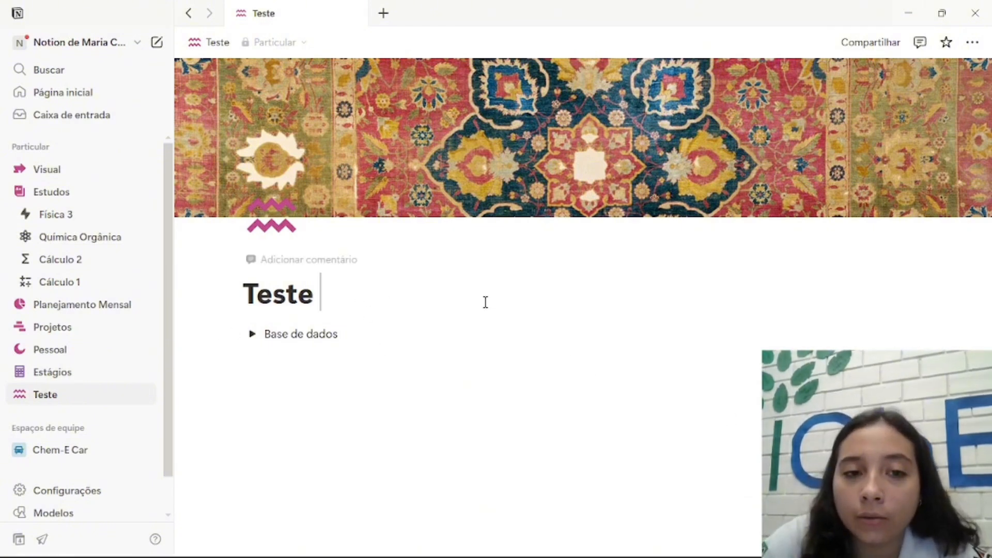
Add a line between the Teste title and the Base de dados toggle and insert a 2 colunas layout there.
key("Return")
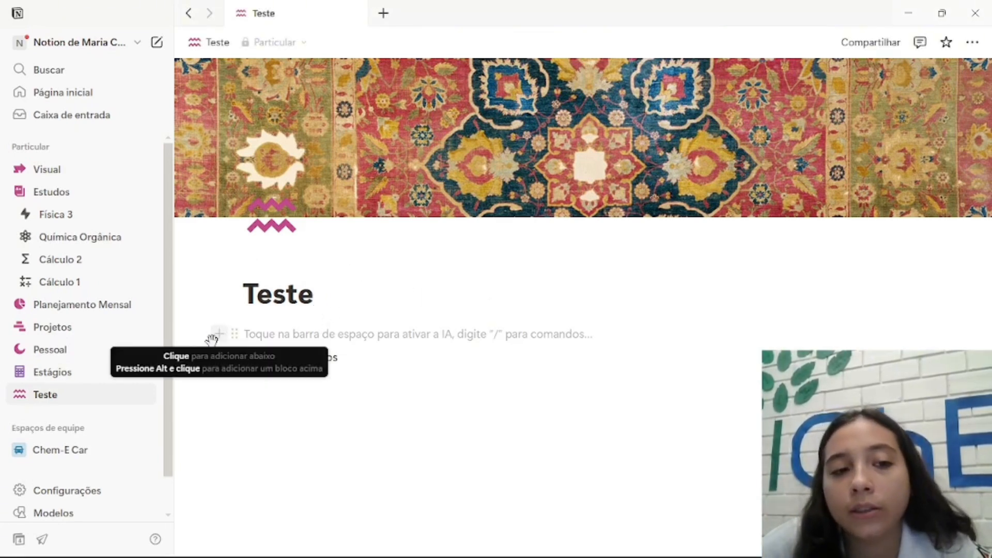
left_click(213, 336)
scroll(371, 244, "down", 5)
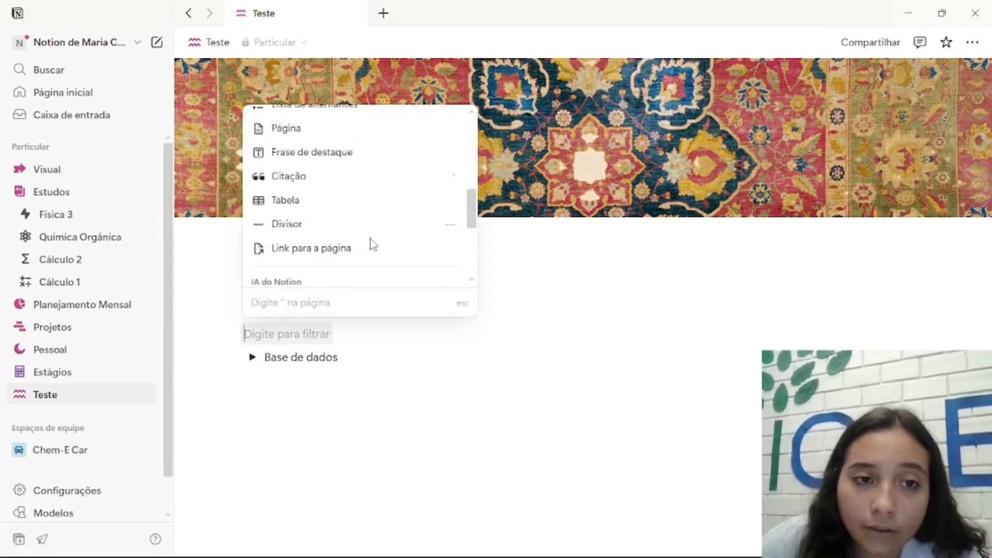
scroll(373, 244, "down", 3)
scroll(401, 206, "down", 3)
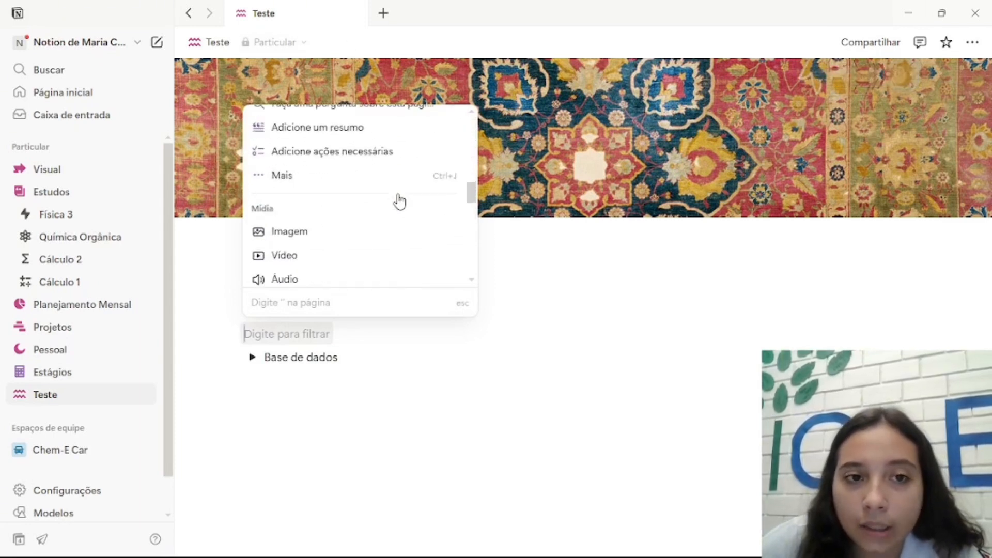
scroll(400, 202, "down", 5)
scroll(400, 202, "down", 2)
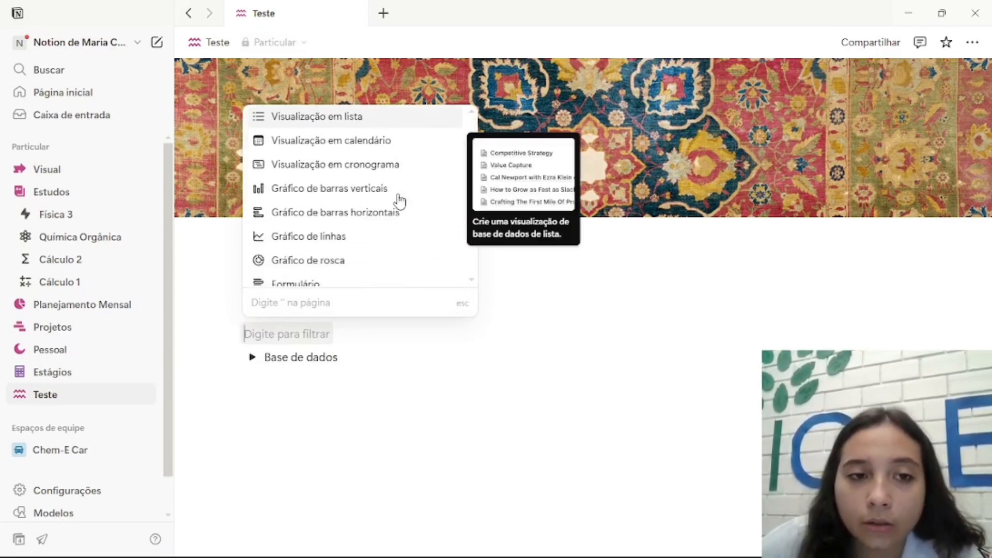
scroll(400, 201, "down", 10)
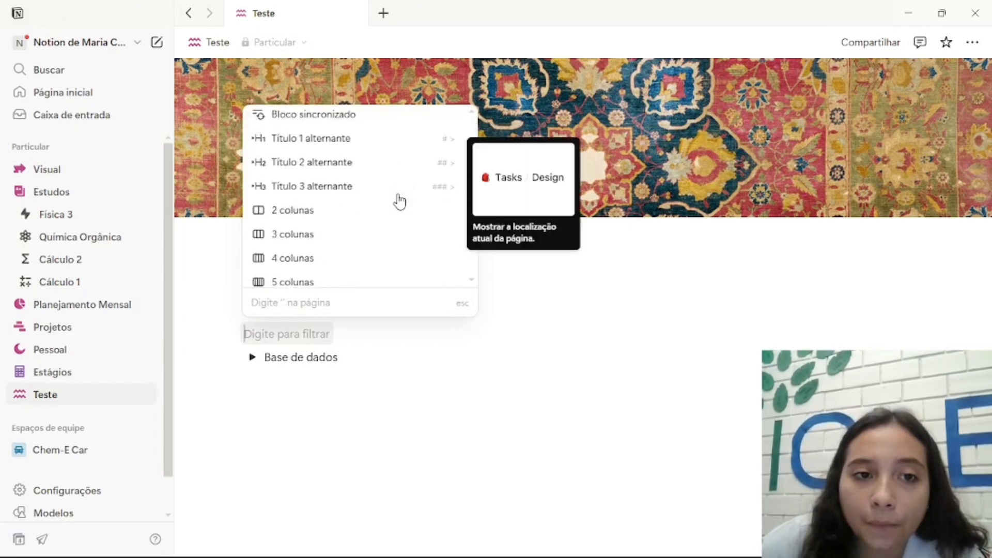
scroll(399, 202, "down", 4)
scroll(398, 202, "up", 2)
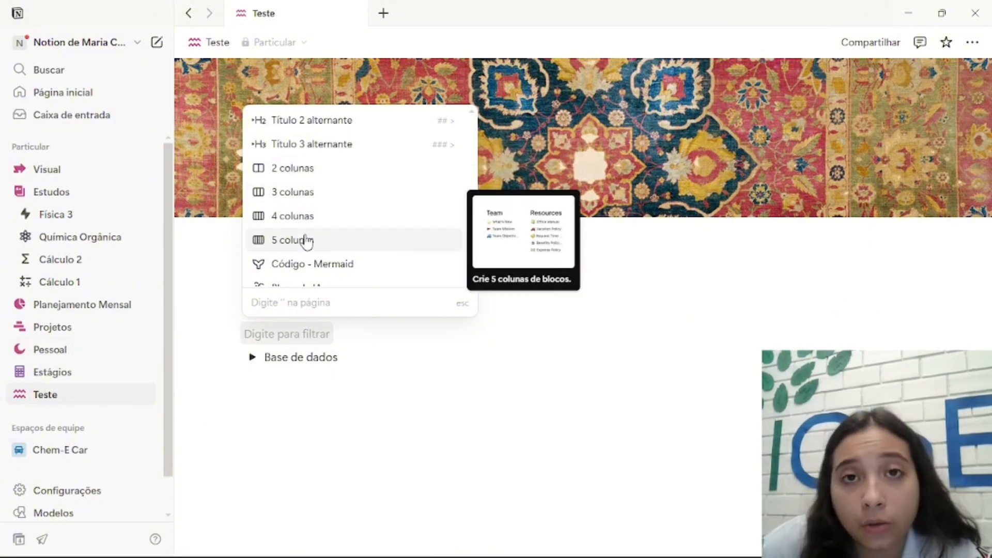
left_click(343, 176)
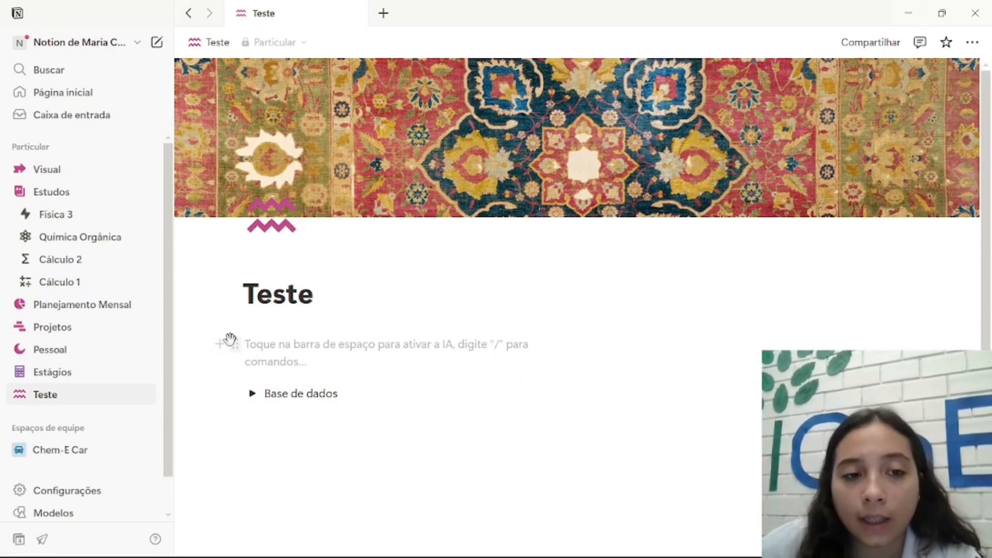
Insert a callout block (Frase de destaque) in the first column of the two-column layout.
left_click(231, 340)
key("Escape")
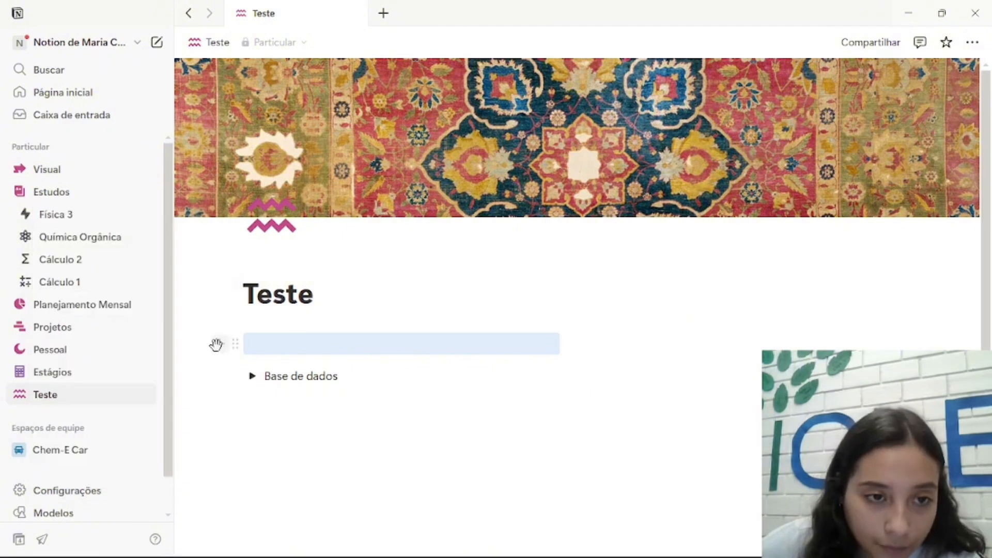
left_click(216, 344)
scroll(331, 235, "down", 5)
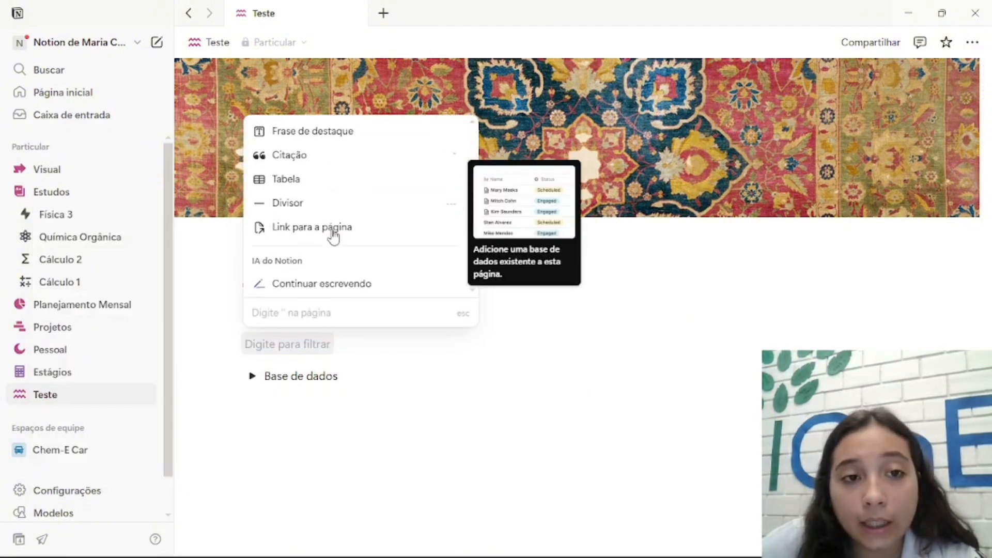
left_click(354, 135)
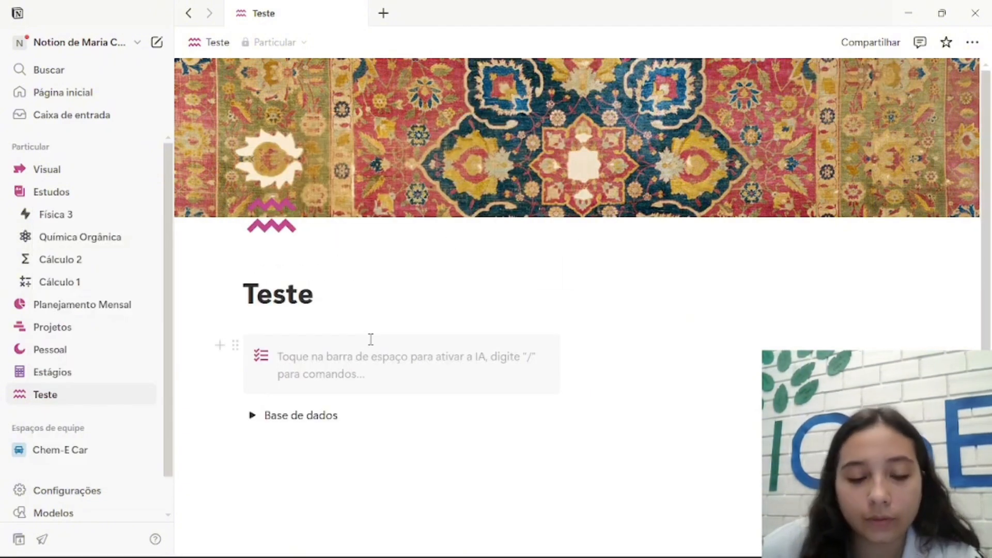
Title the callout in the first column "botão" and start a new line below it inside the callout.
type("botap")
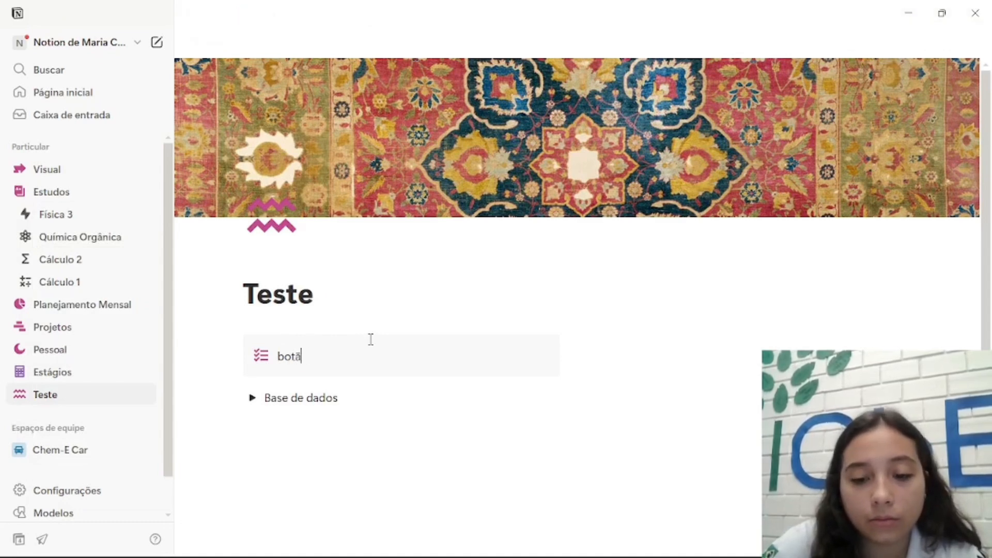
type("o")
key("Return")
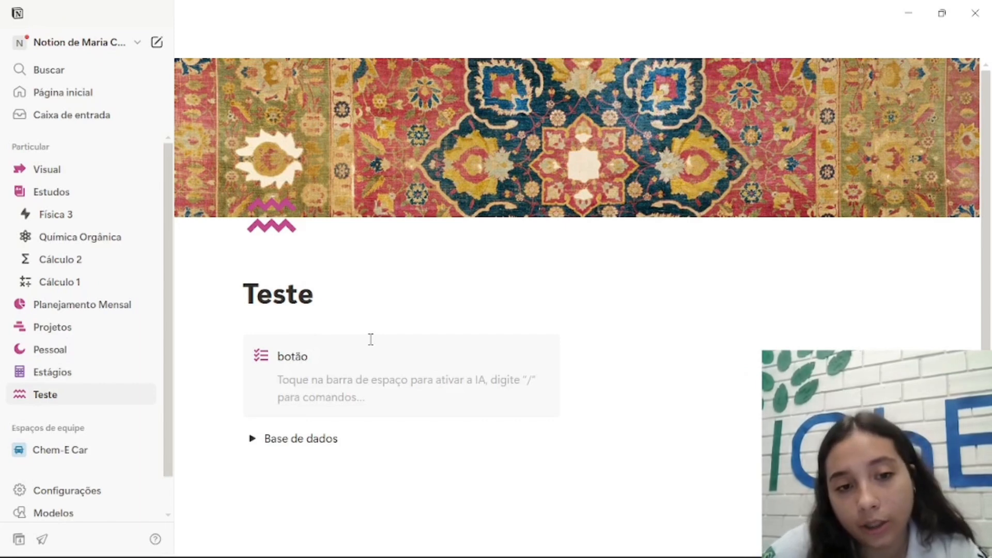
left_click(252, 380)
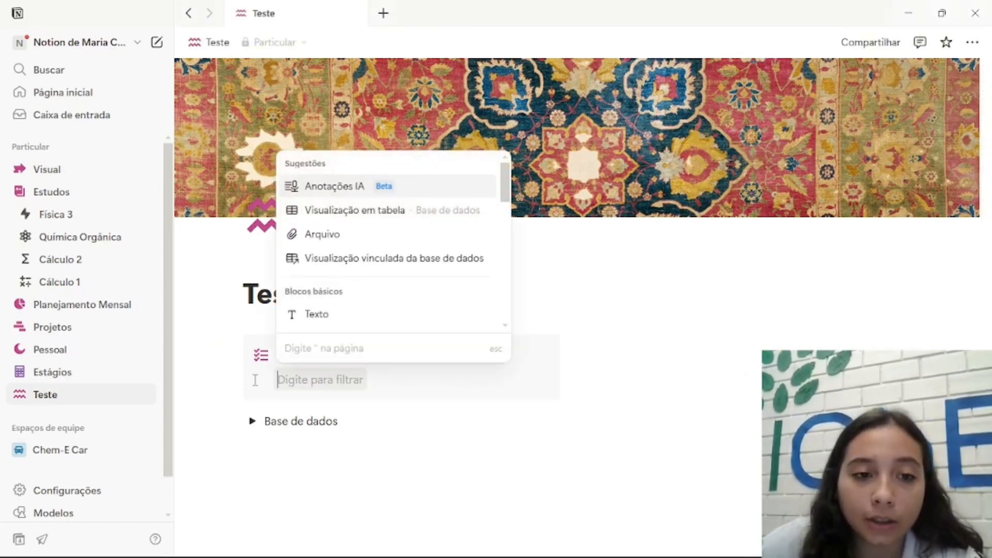
key("Escape")
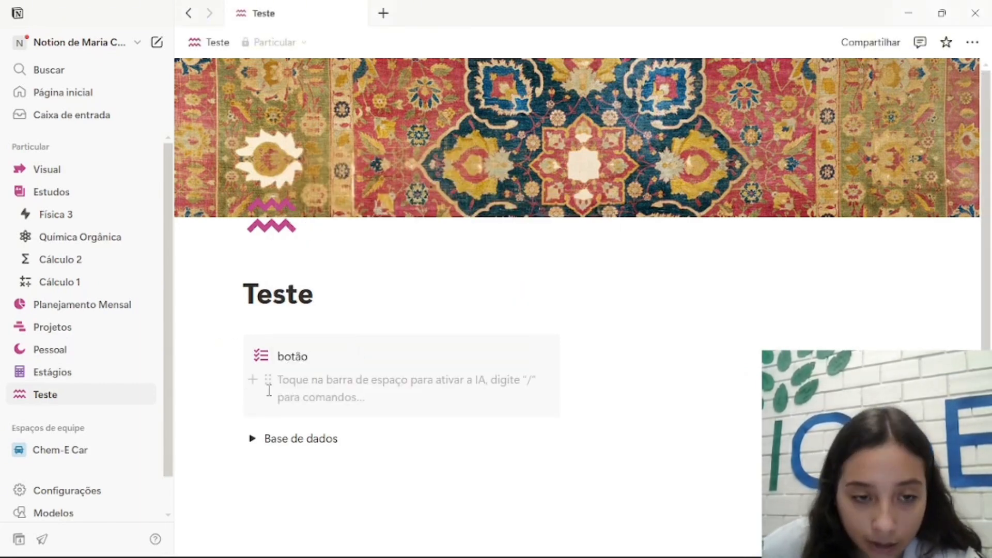
left_click(252, 380)
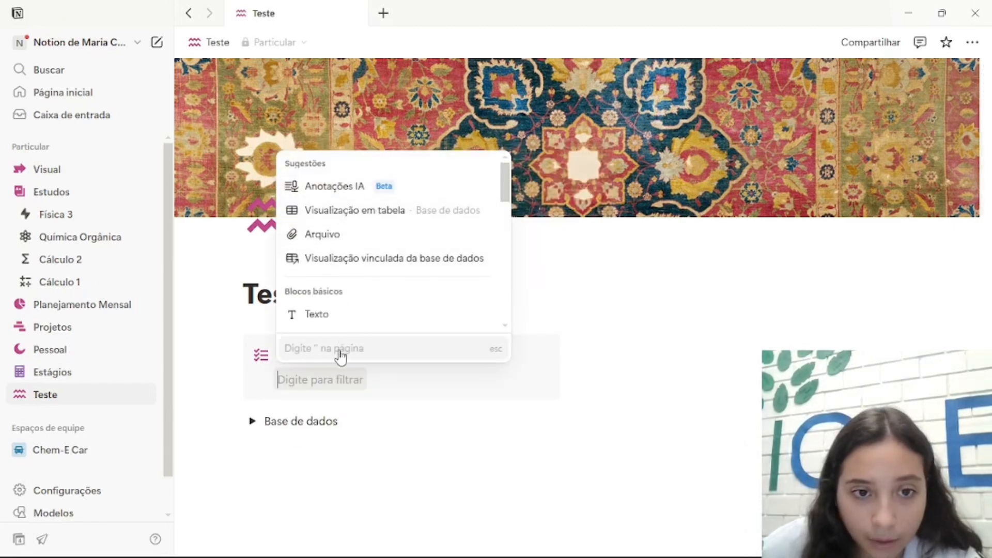
left_click(338, 381)
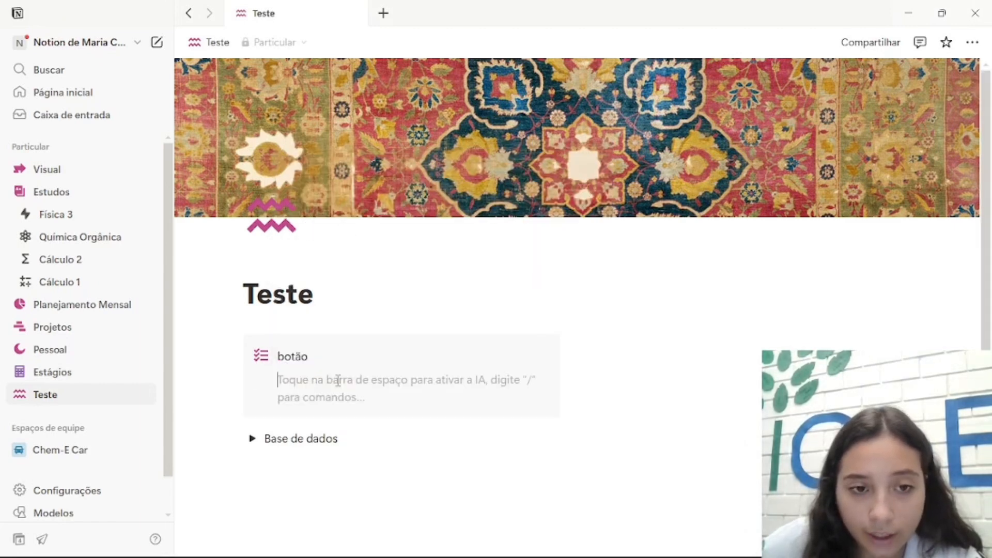
Insert a Botão block on the empty line under the "botão" text in the callout.
type("/")
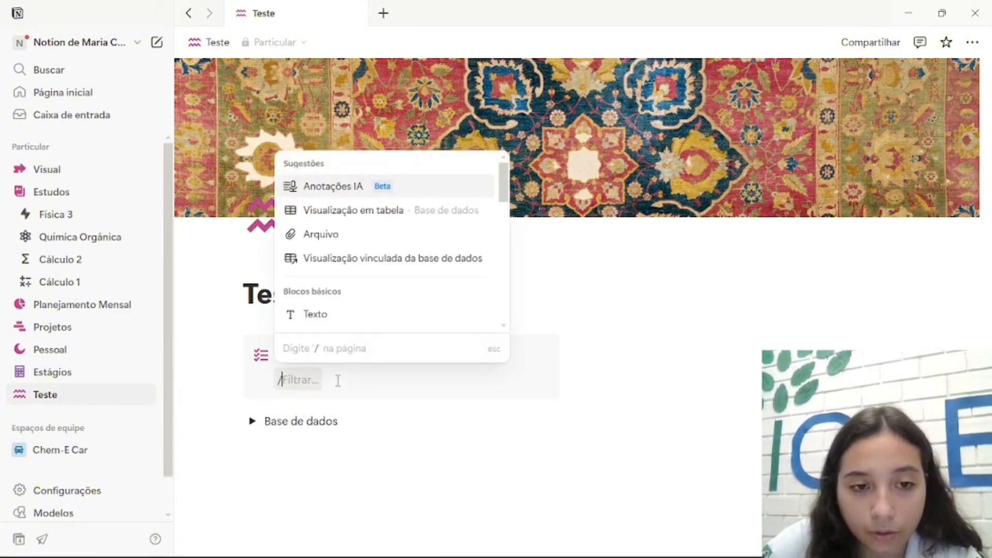
type("bot")
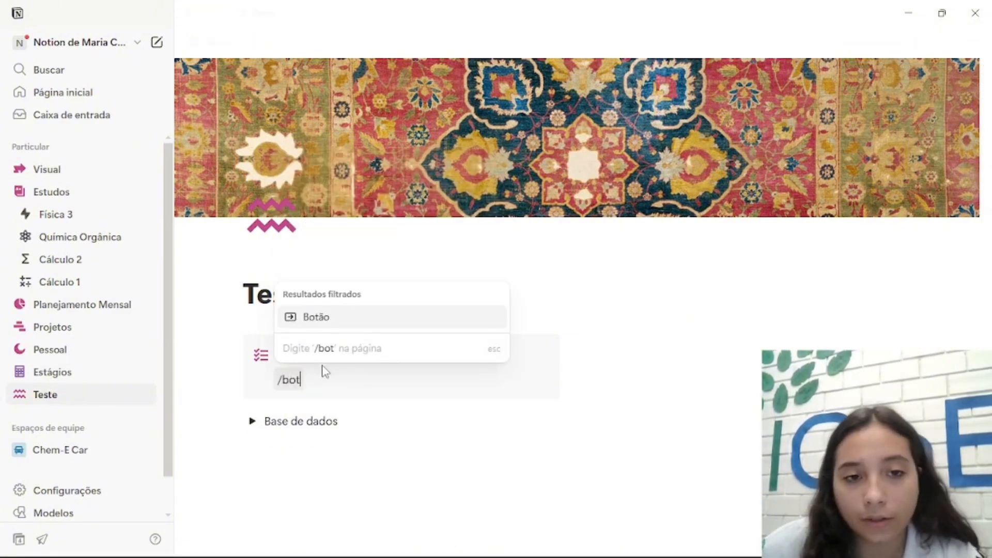
left_click(327, 326)
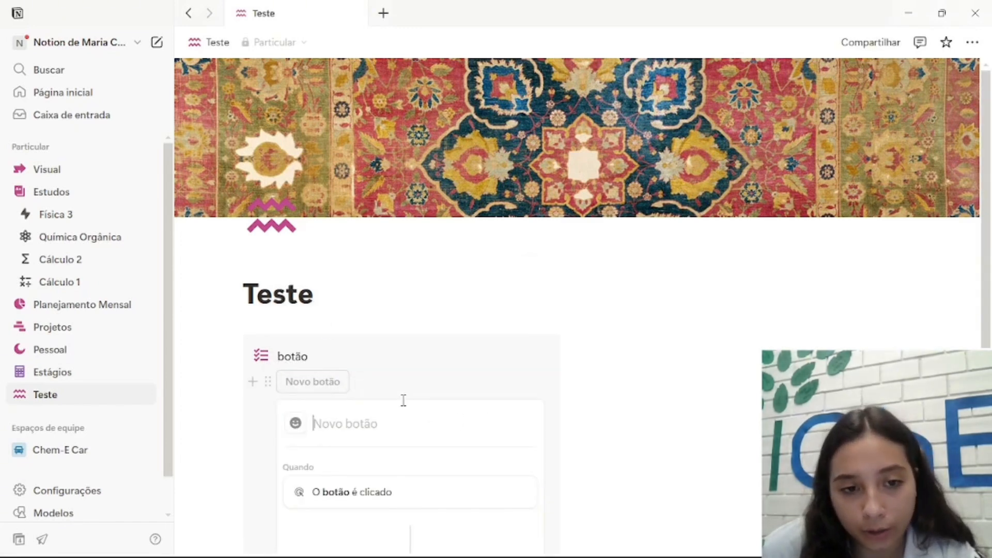
Name the new button "Anotações".
scroll(398, 382, "down", 3)
scroll(388, 332, "down", 3)
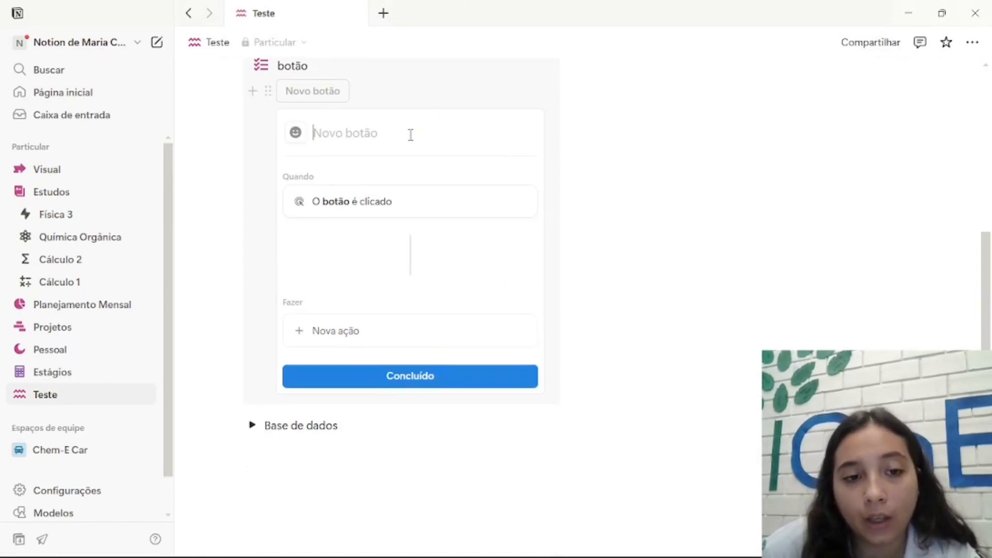
key("Caps_Lock")
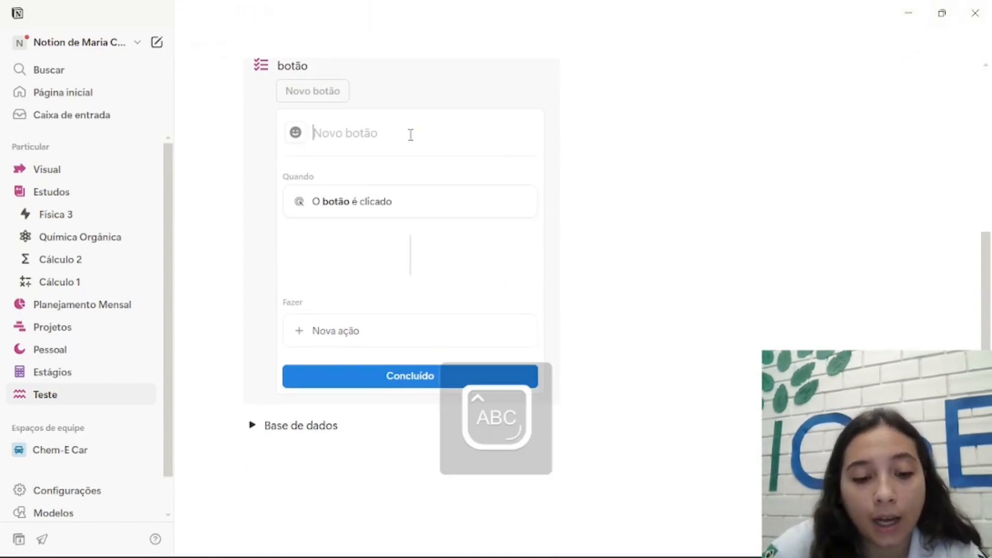
type("A")
key("Caps_Lock")
type("notaç")
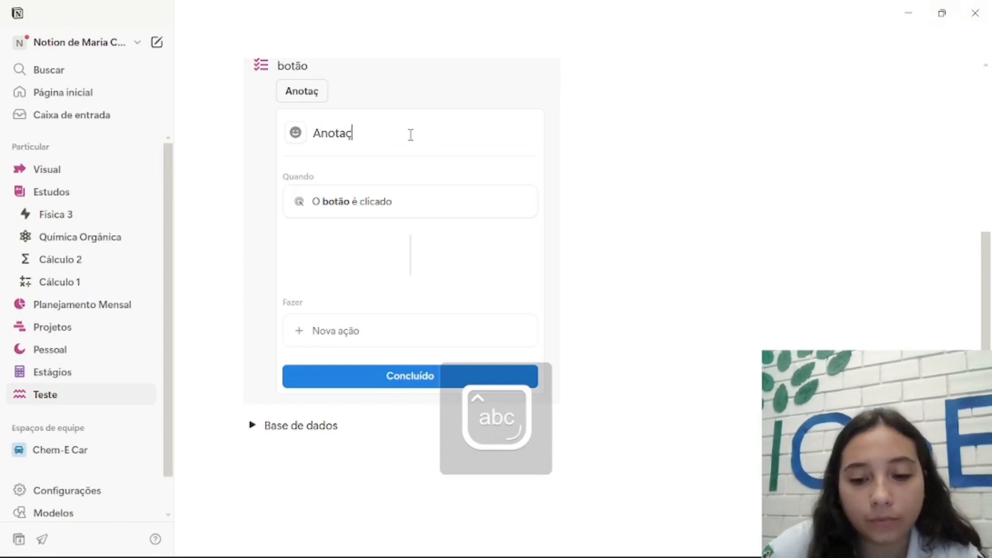
type("ões")
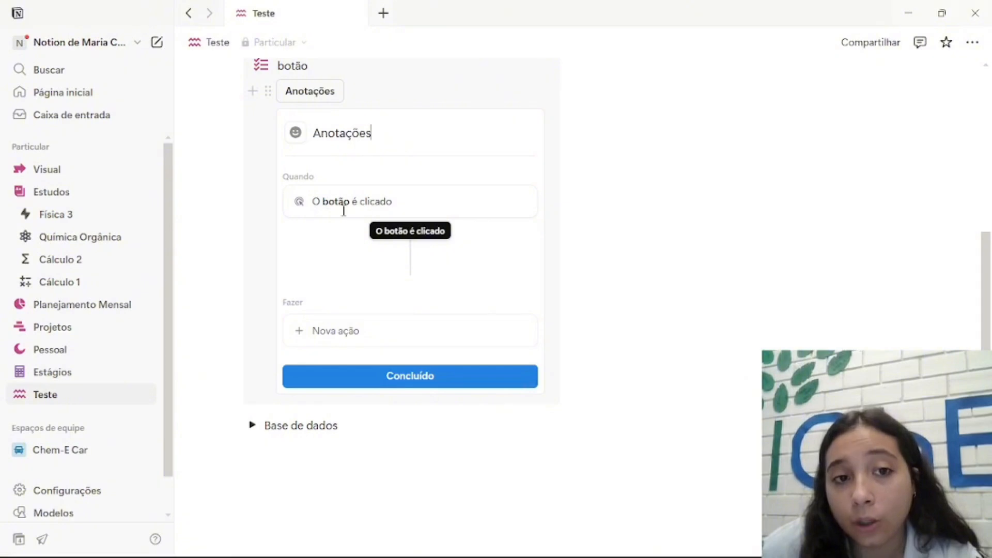
Give the Anotações button an Adicionar página a action that targets the Anotação database of the Teste page.
left_click(378, 328)
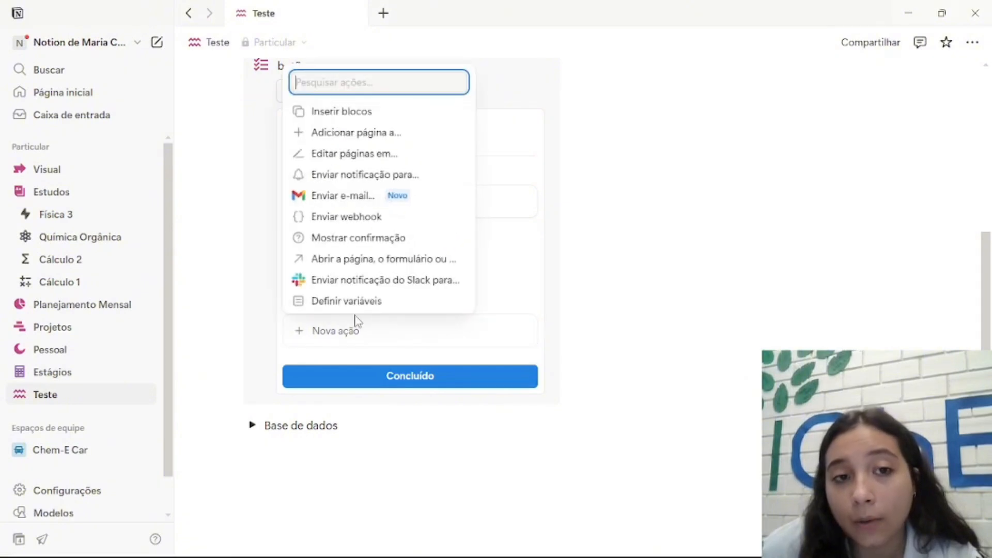
left_click(399, 133)
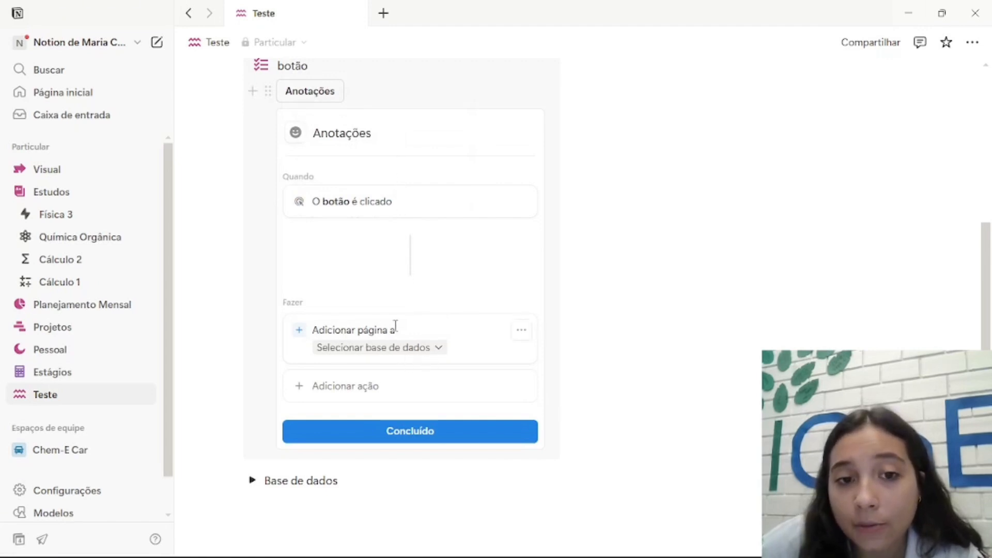
left_click(383, 351)
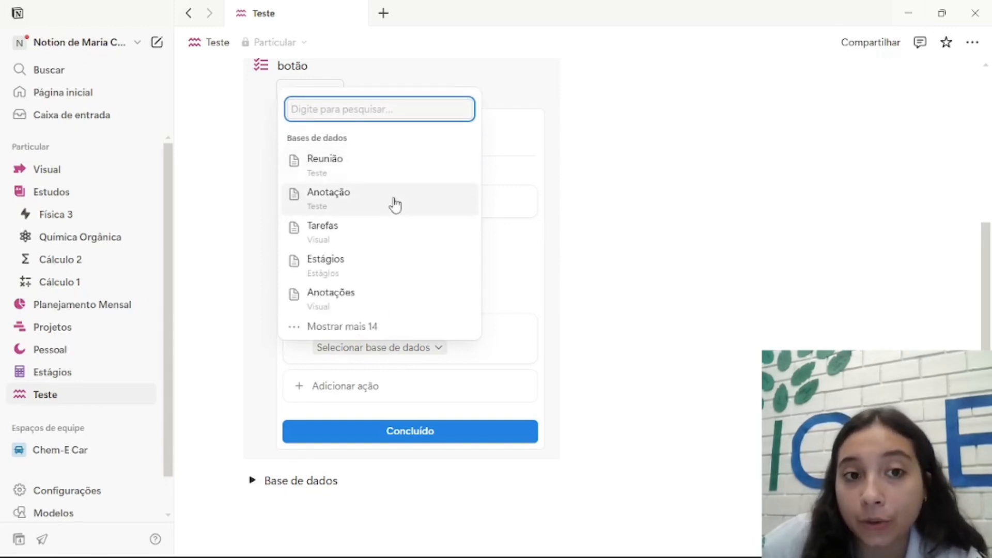
left_click(396, 206)
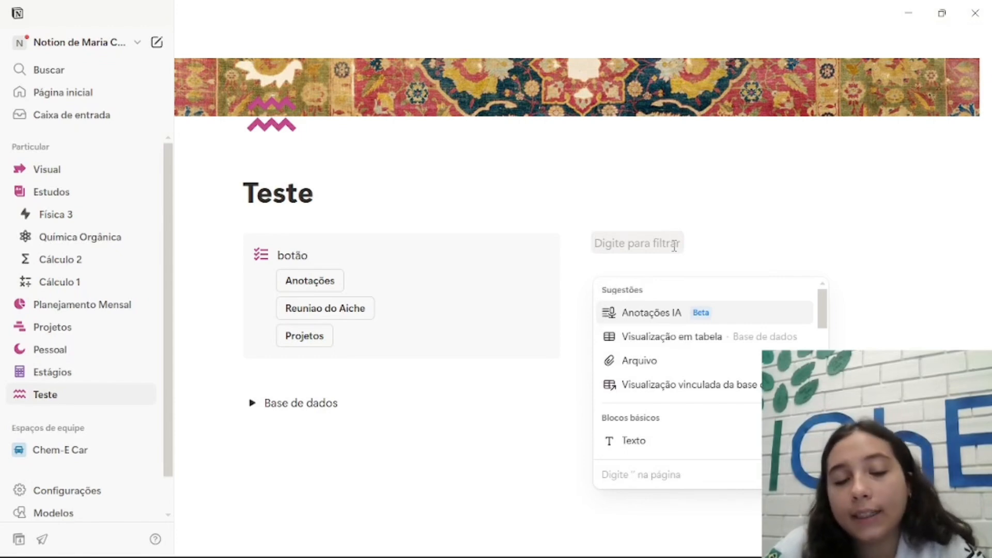
Insert a calendar database view in the second column, beside the botão callout.
key("Caps_Lock")
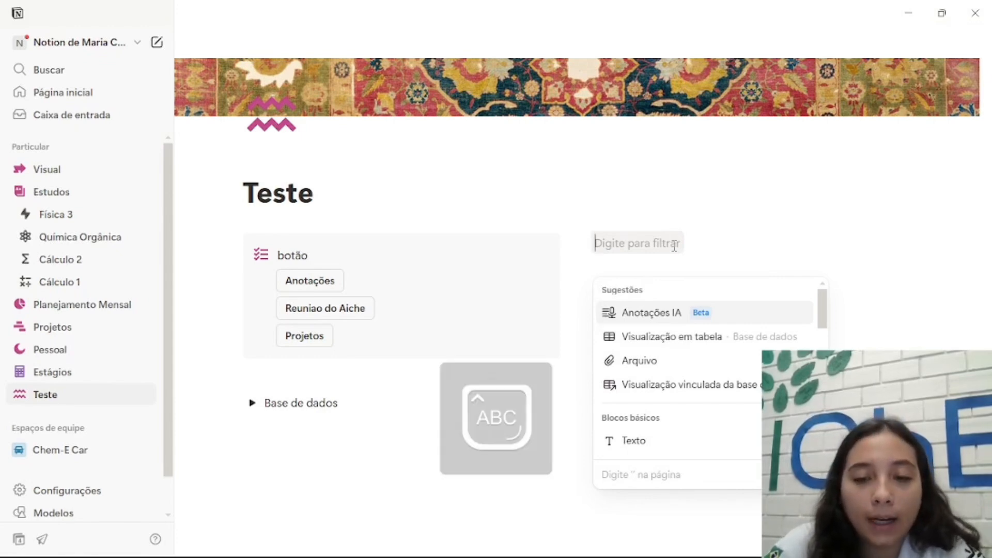
type("/C")
key("Caps_Lock")
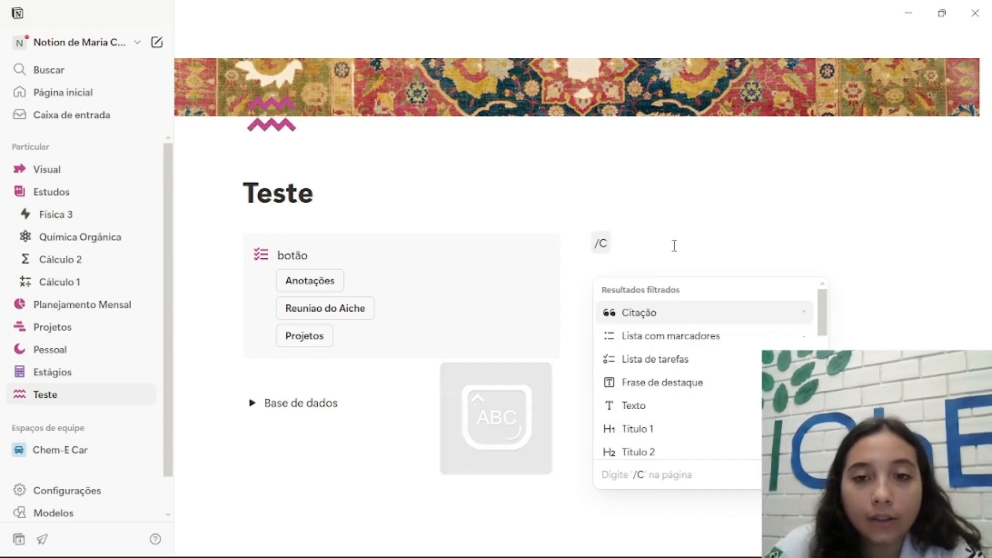
key("BackSpace")
type("a")
key("BackSpace")
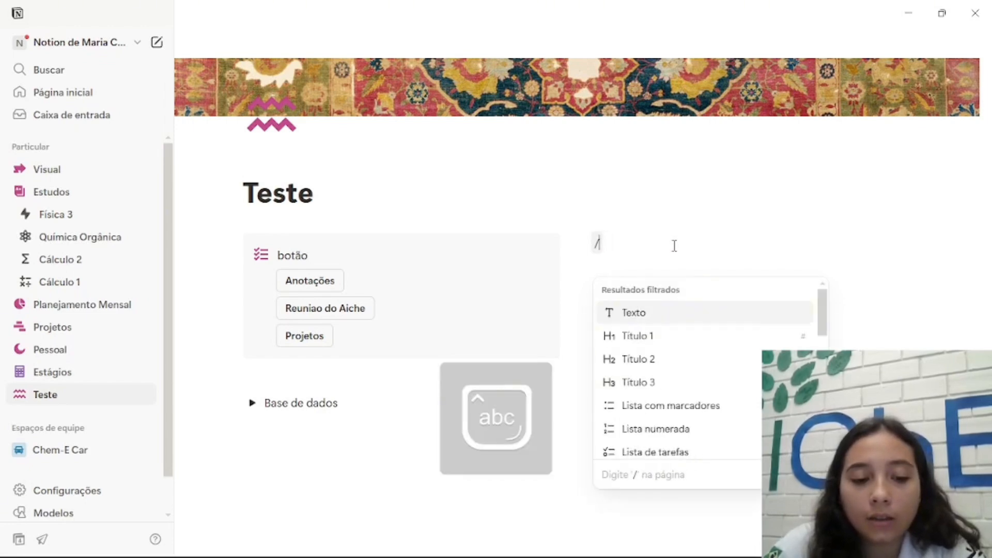
type("calen")
key("Return")
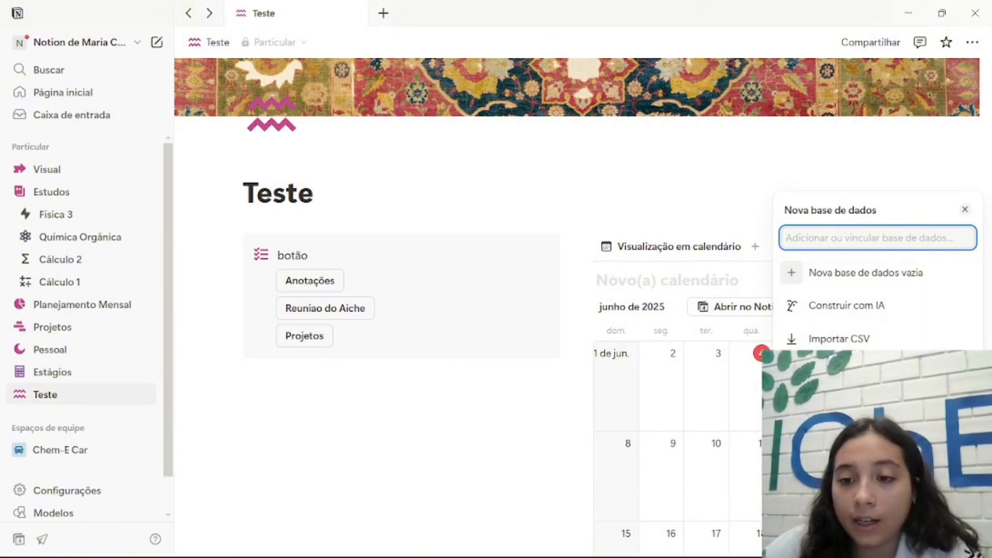
Link the calendar view in the second column to the existing Reunião database.
left_click(857, 372)
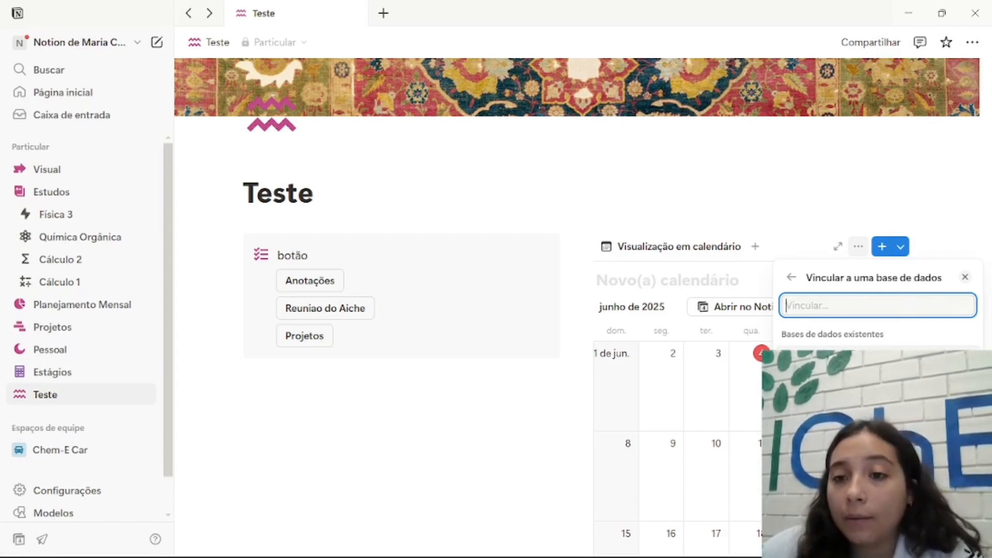
left_click(858, 360)
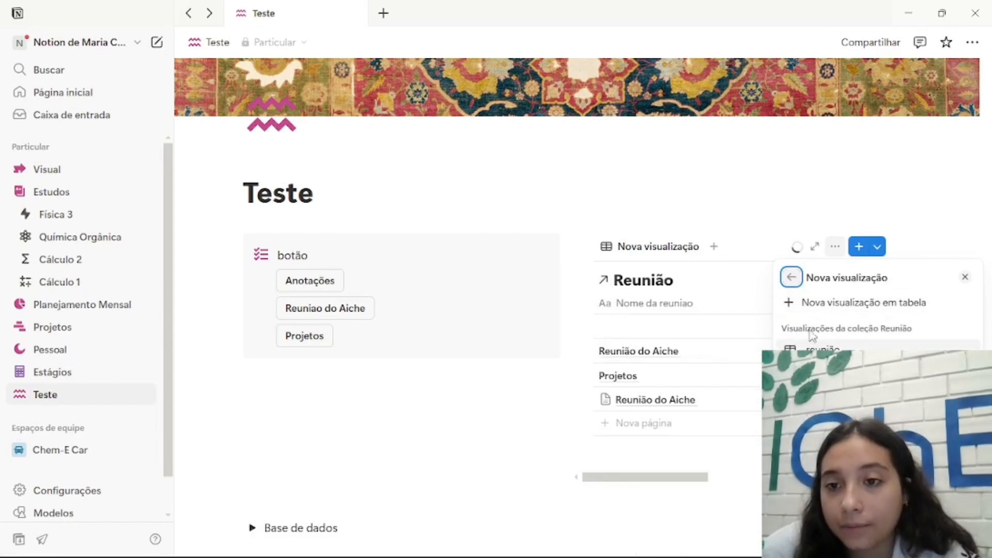
left_click(792, 279)
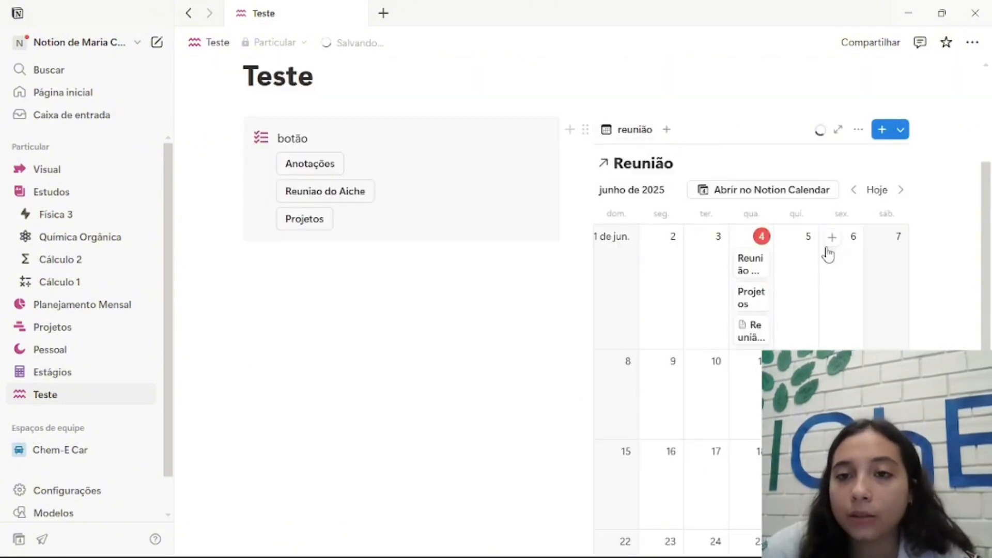
Rename the linked calendar view from the Reunião database to "Calendario do mes".
scroll(583, 201, "down", 3)
scroll(866, 255, "up", 3)
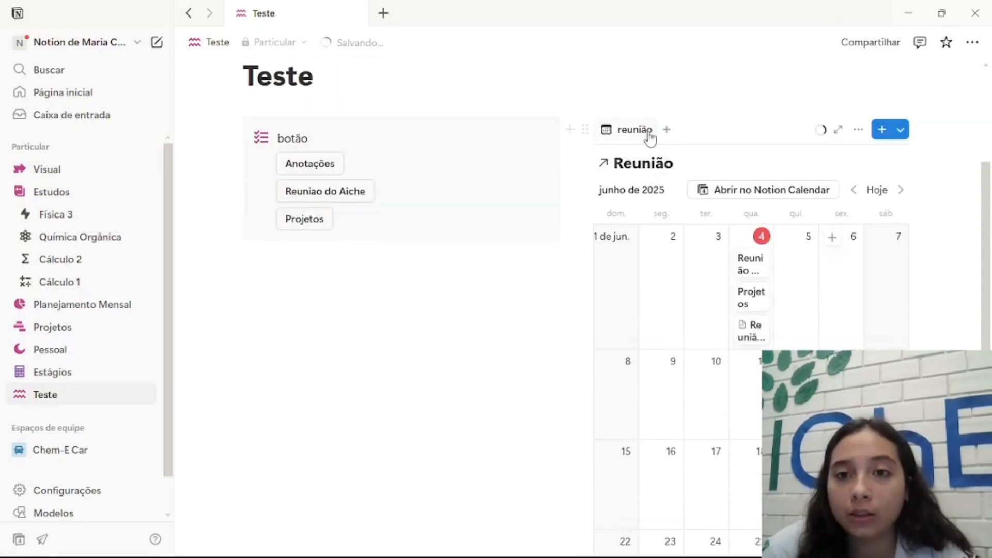
left_click(641, 130)
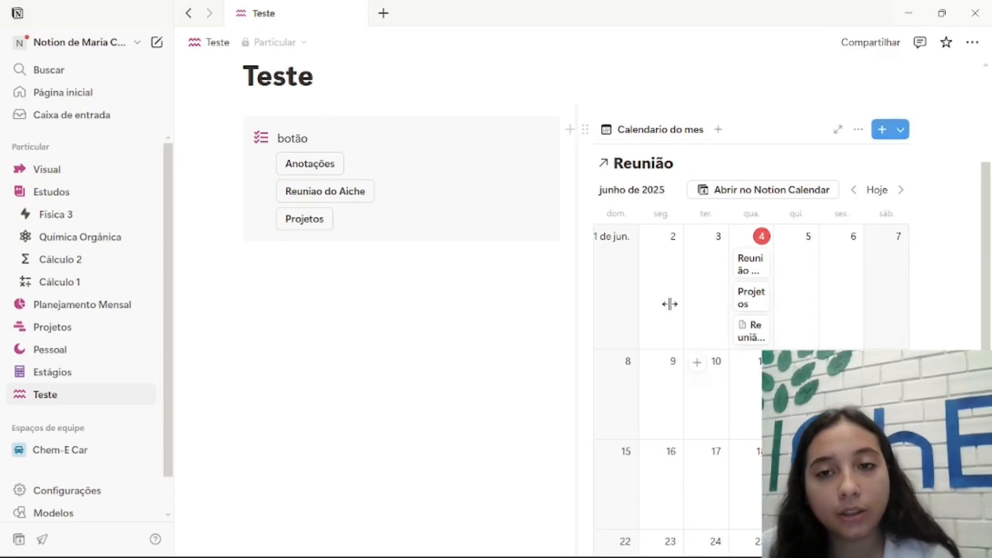
scroll(810, 314, "up", 3)
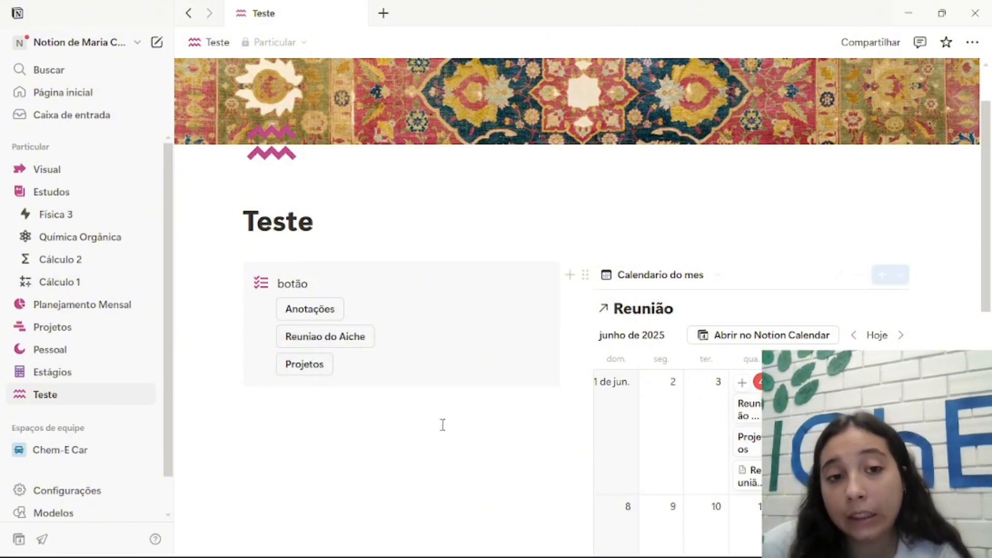
scroll(848, 288, "down", 3)
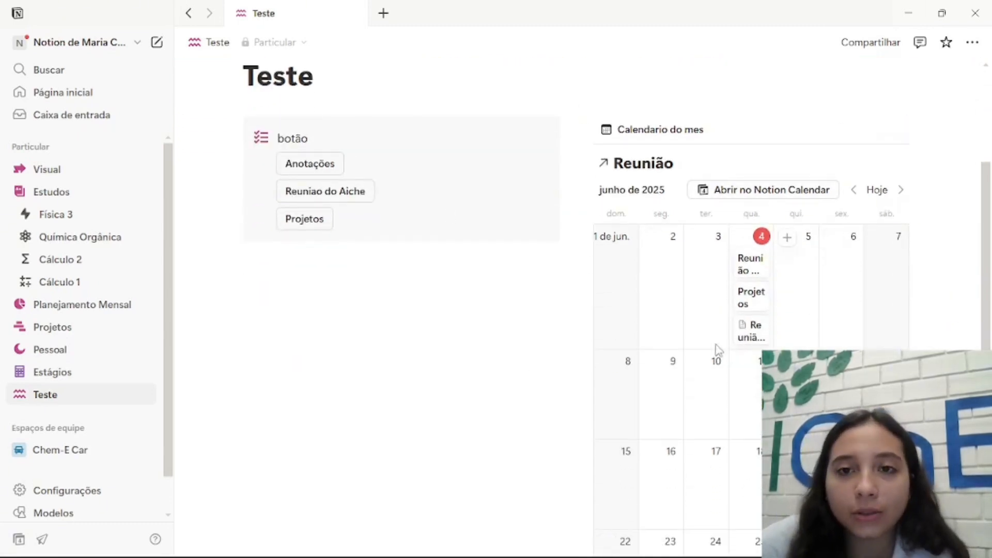
scroll(715, 350, "up", 3)
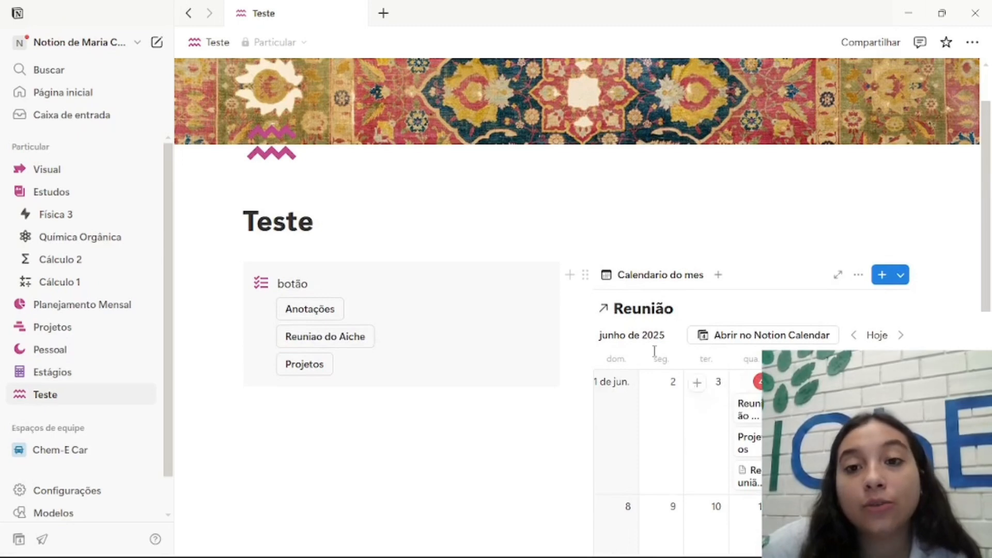